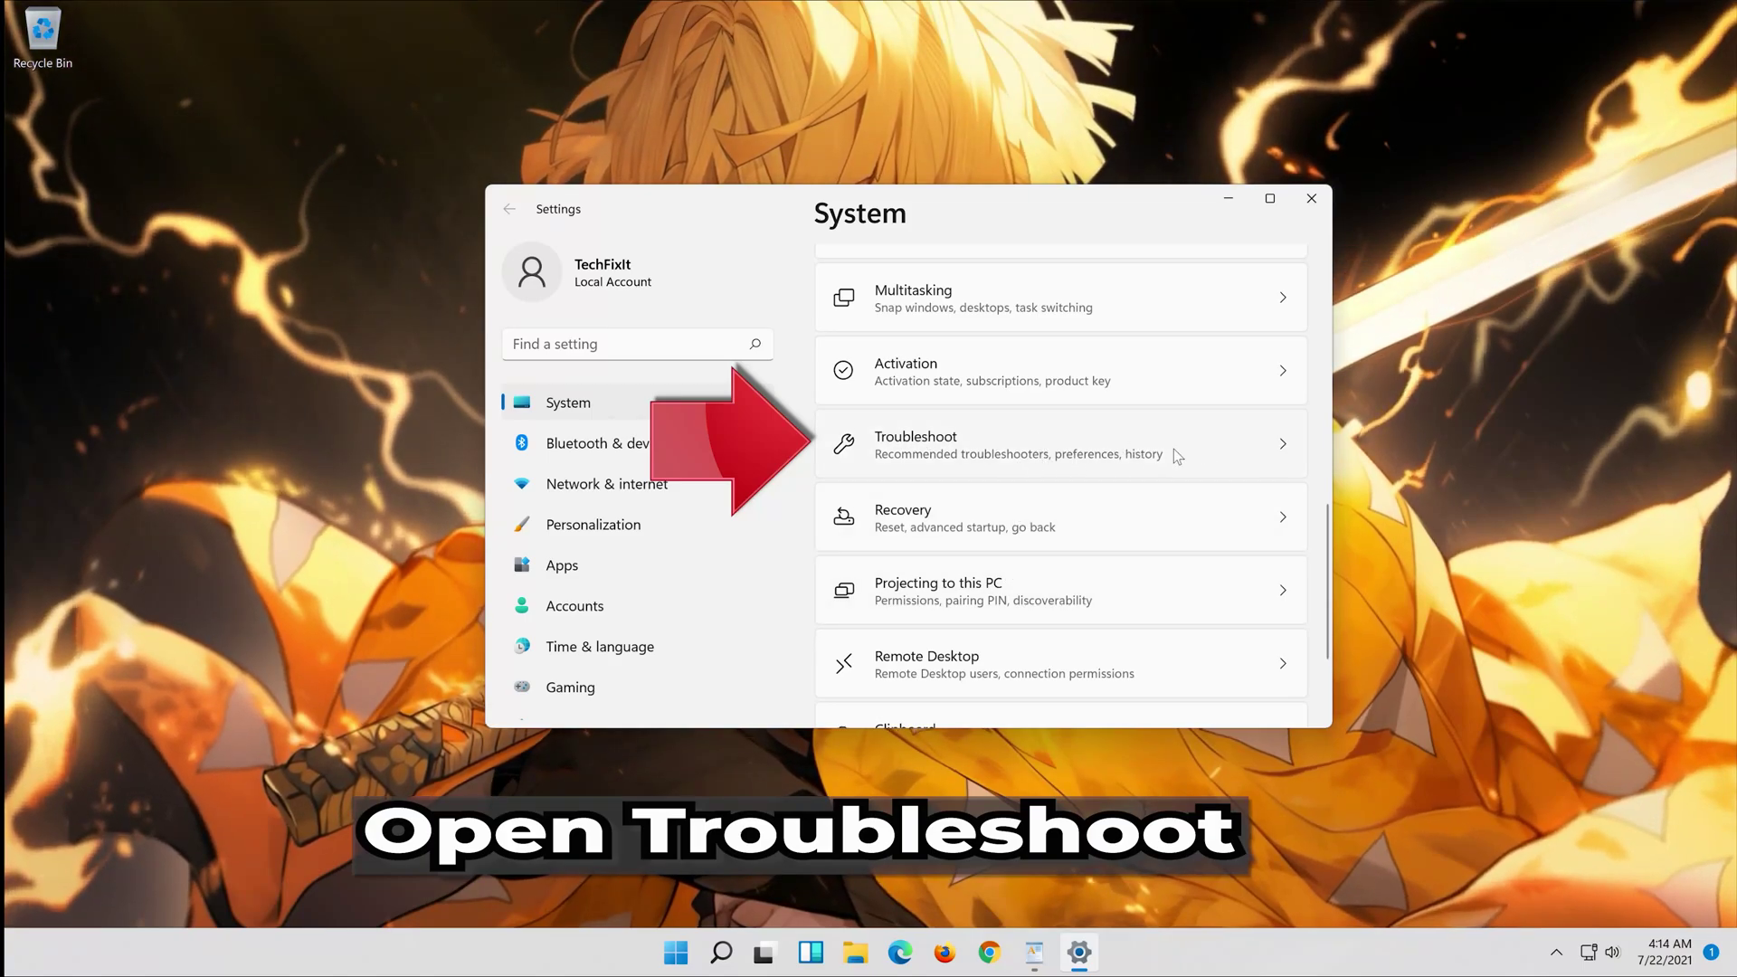
- Run the Windows Update troubleshooter from the other troubleshooters, then close its results and Settings
left_click(1085, 461)
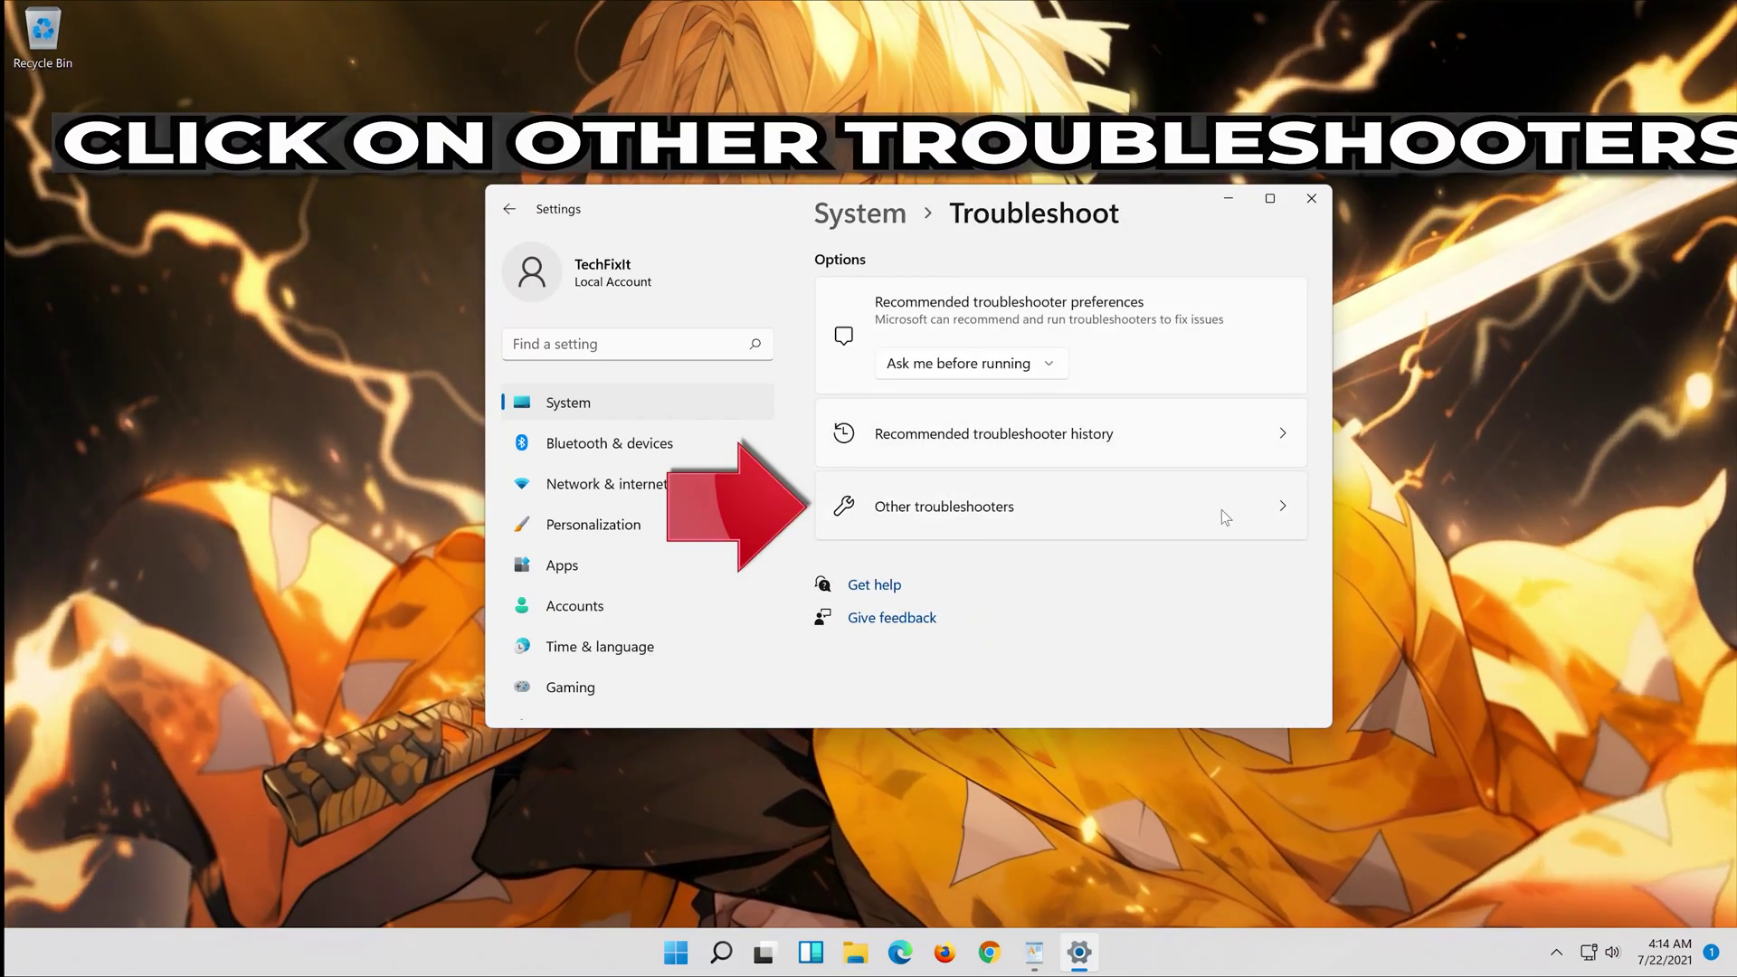
left_click(1006, 529)
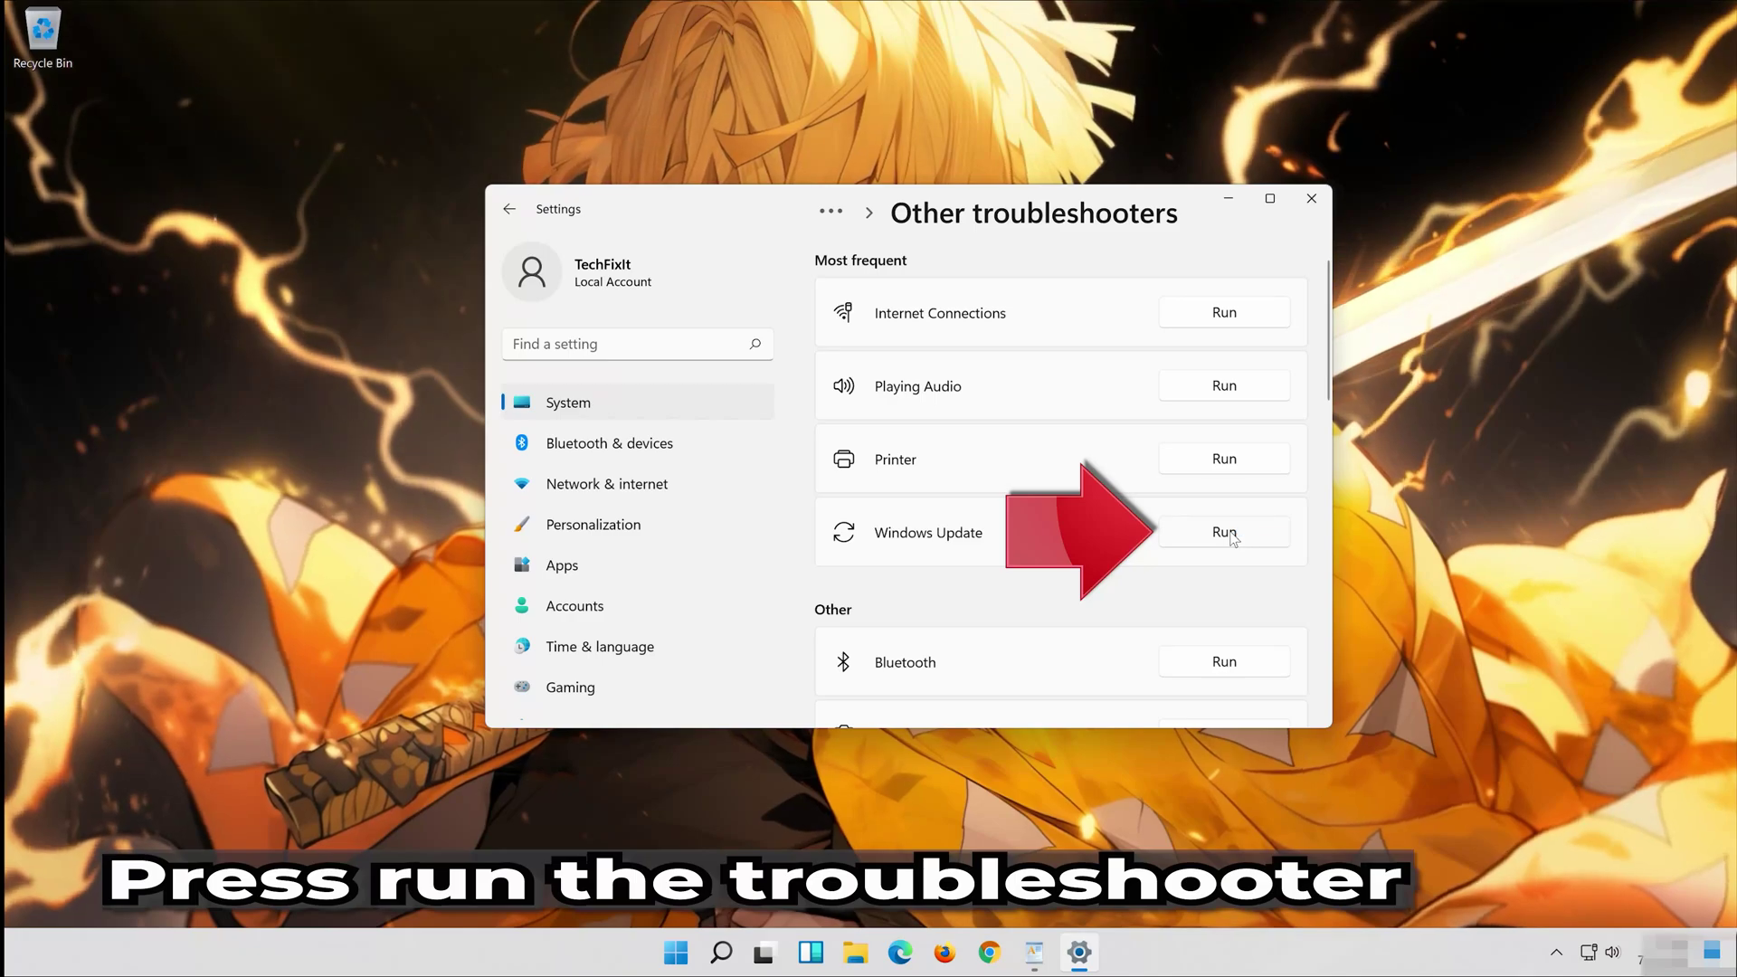
left_click(1226, 533)
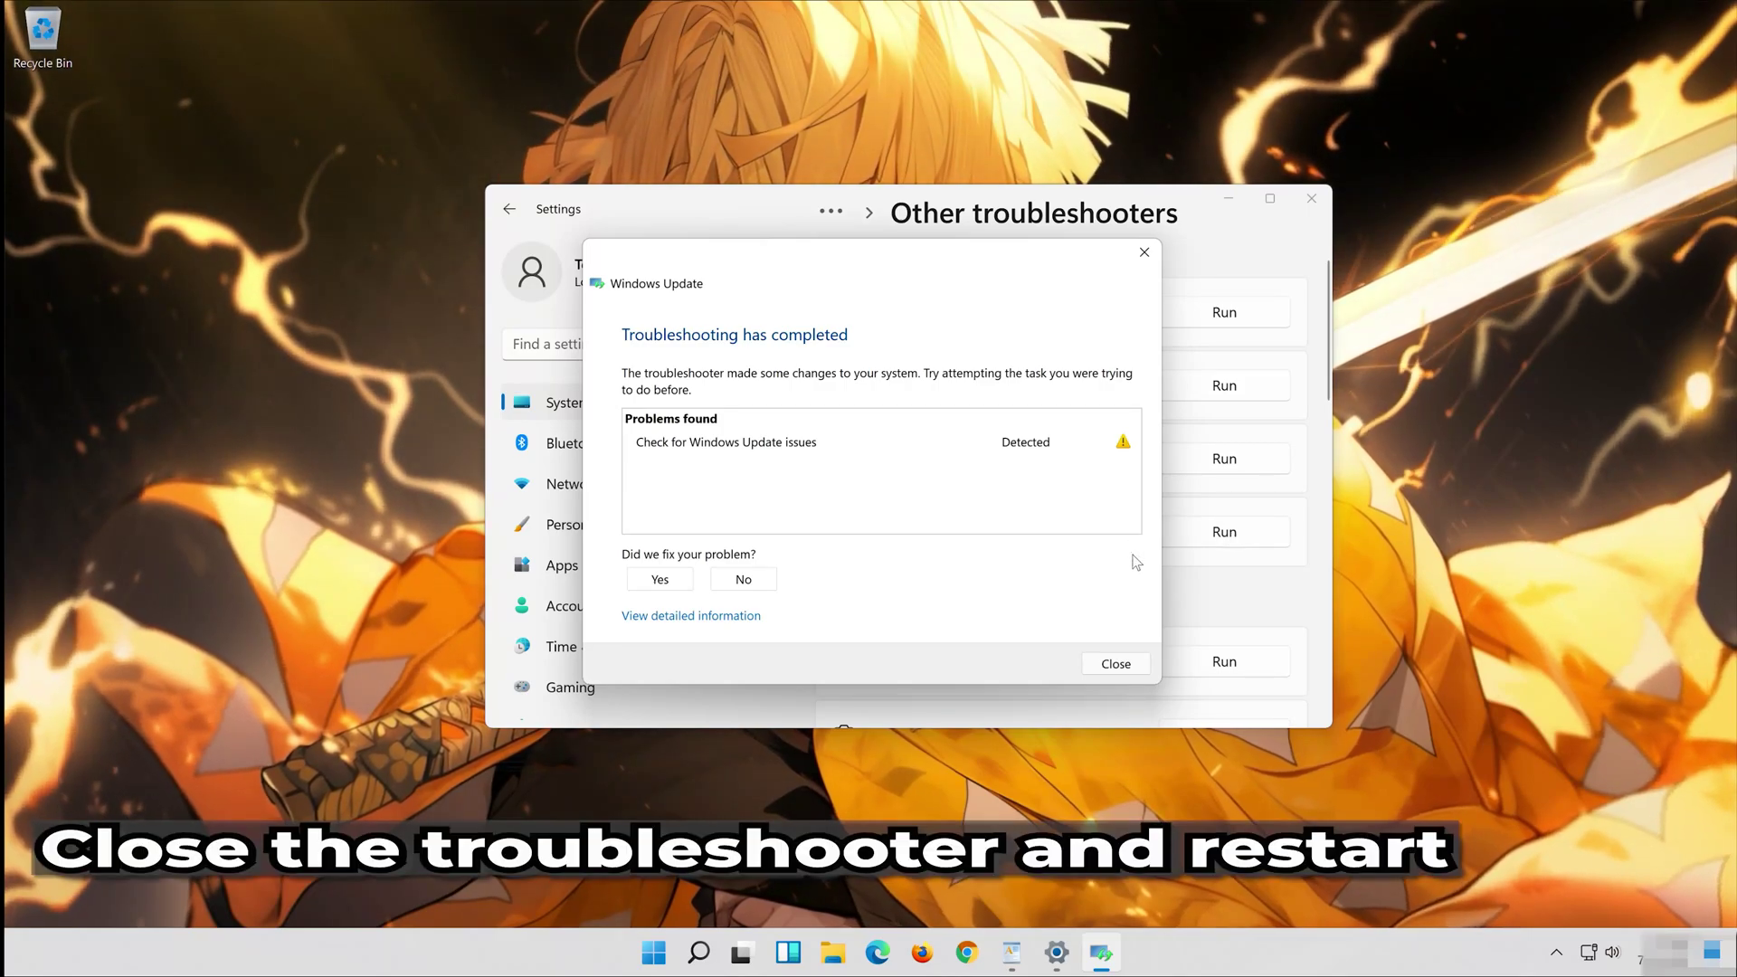
left_click(1119, 666)
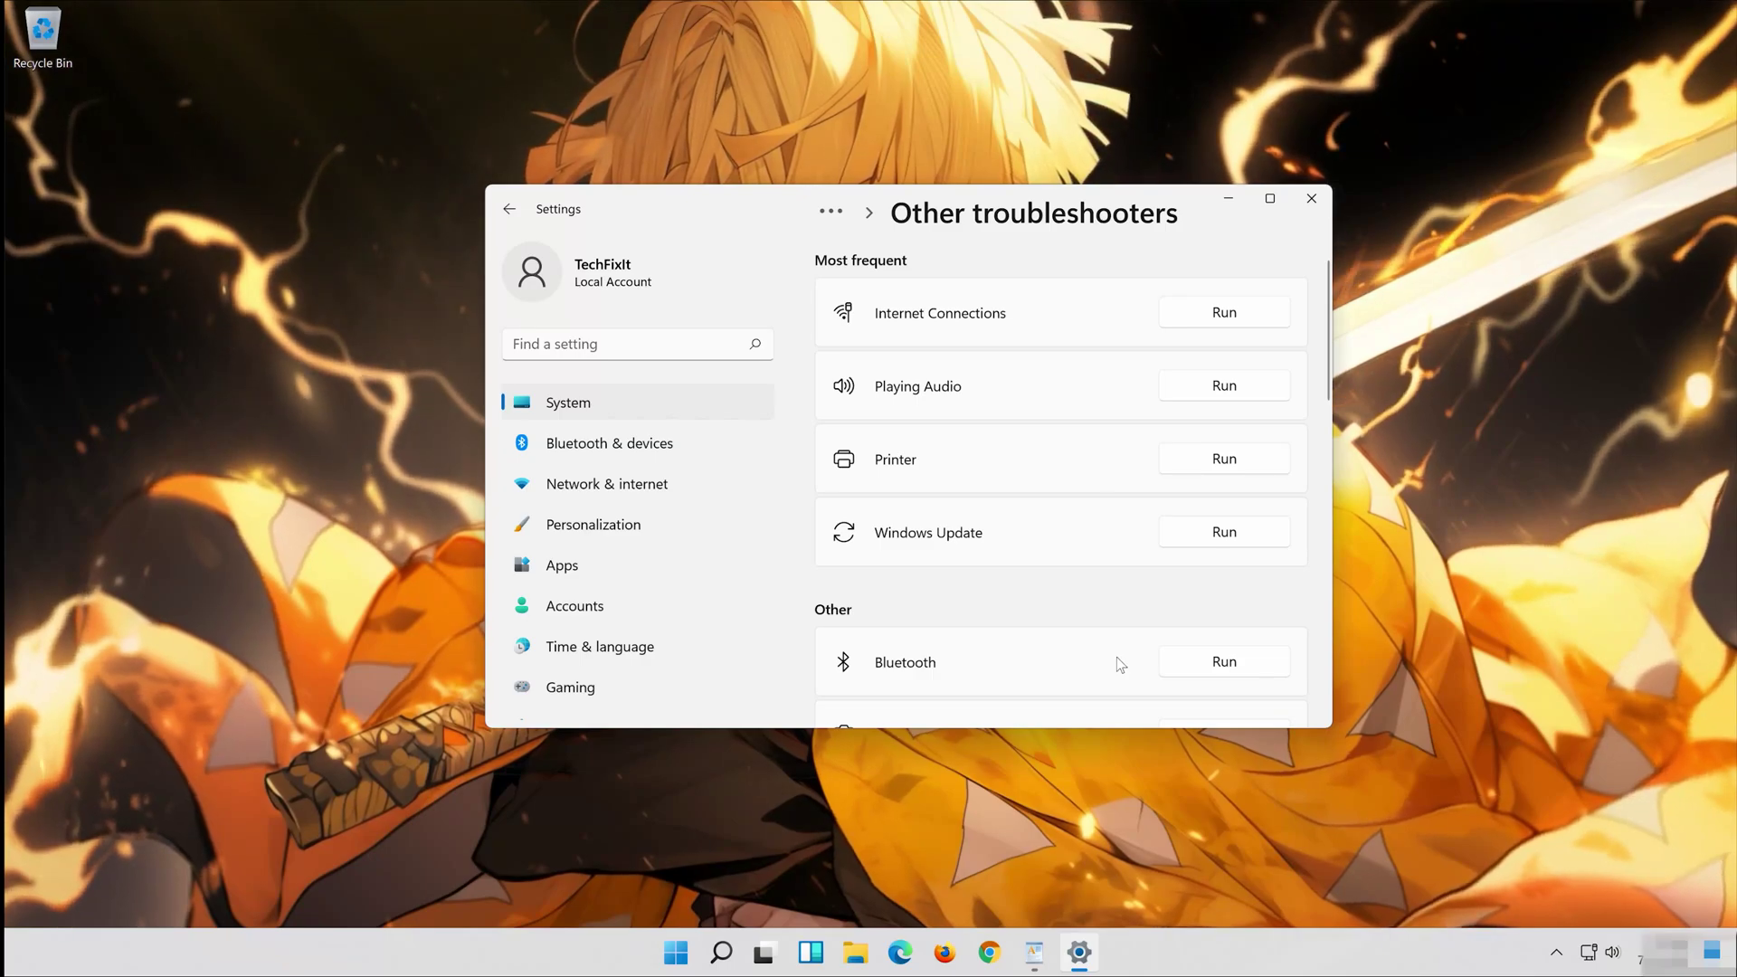
left_click(1311, 200)
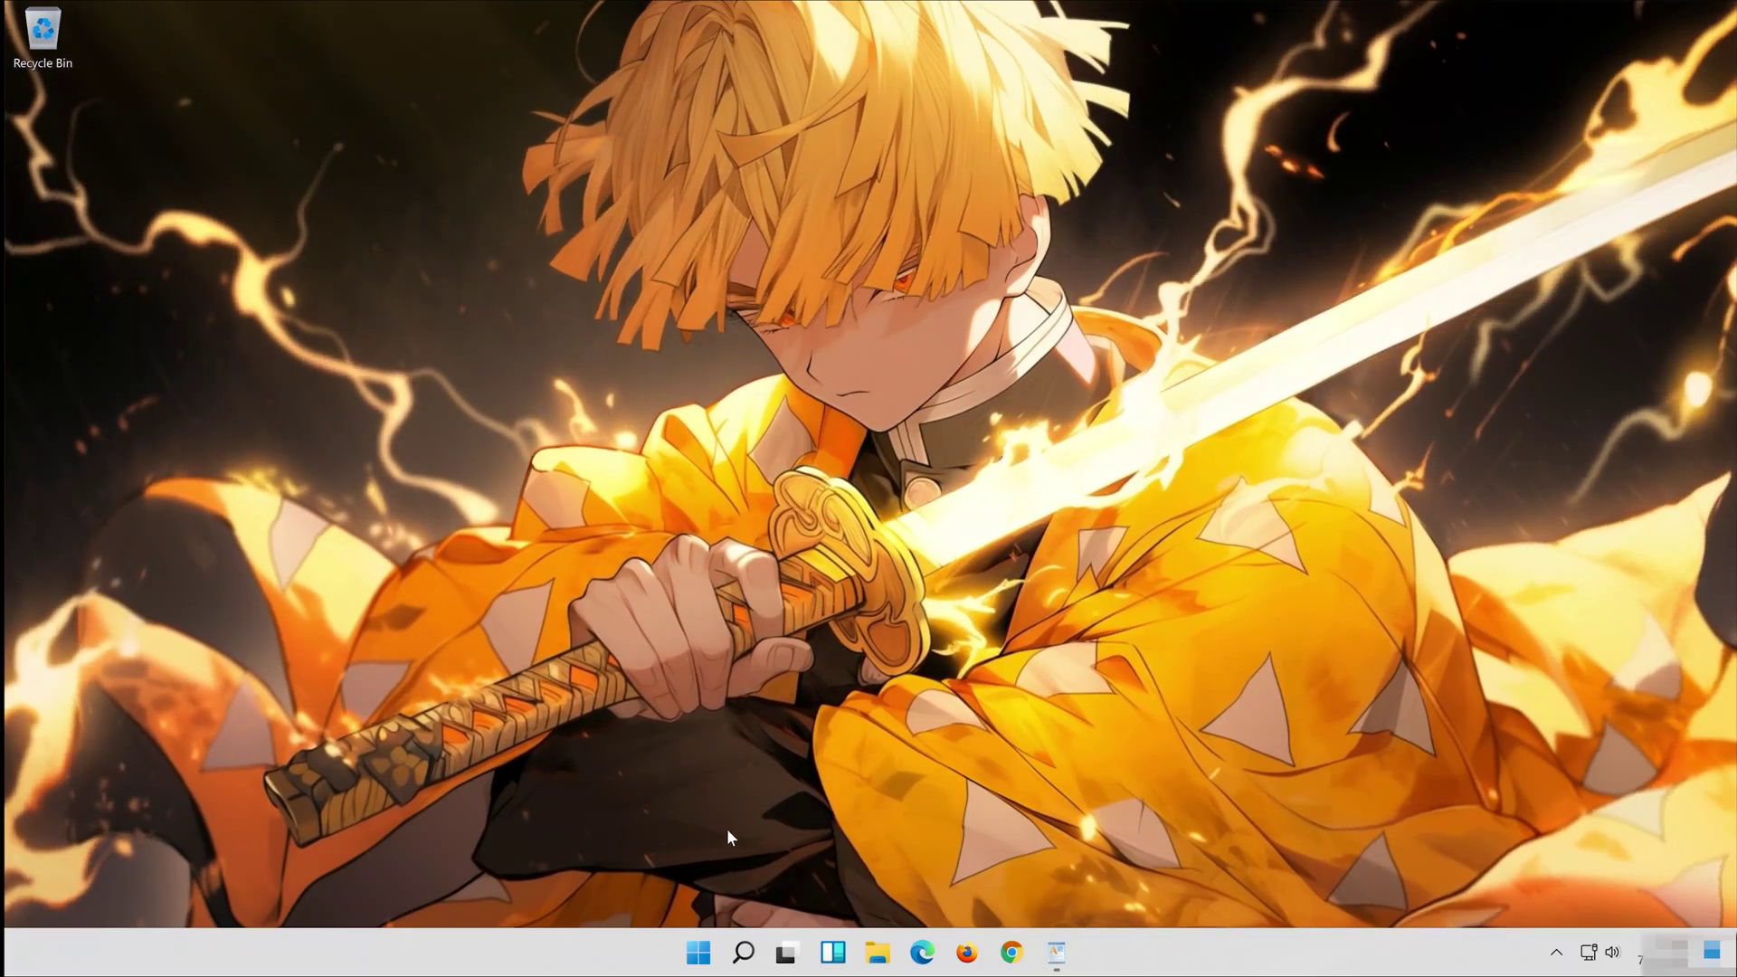
- Restart the computer after running the Windows Update troubleshooter
left_click(703, 942)
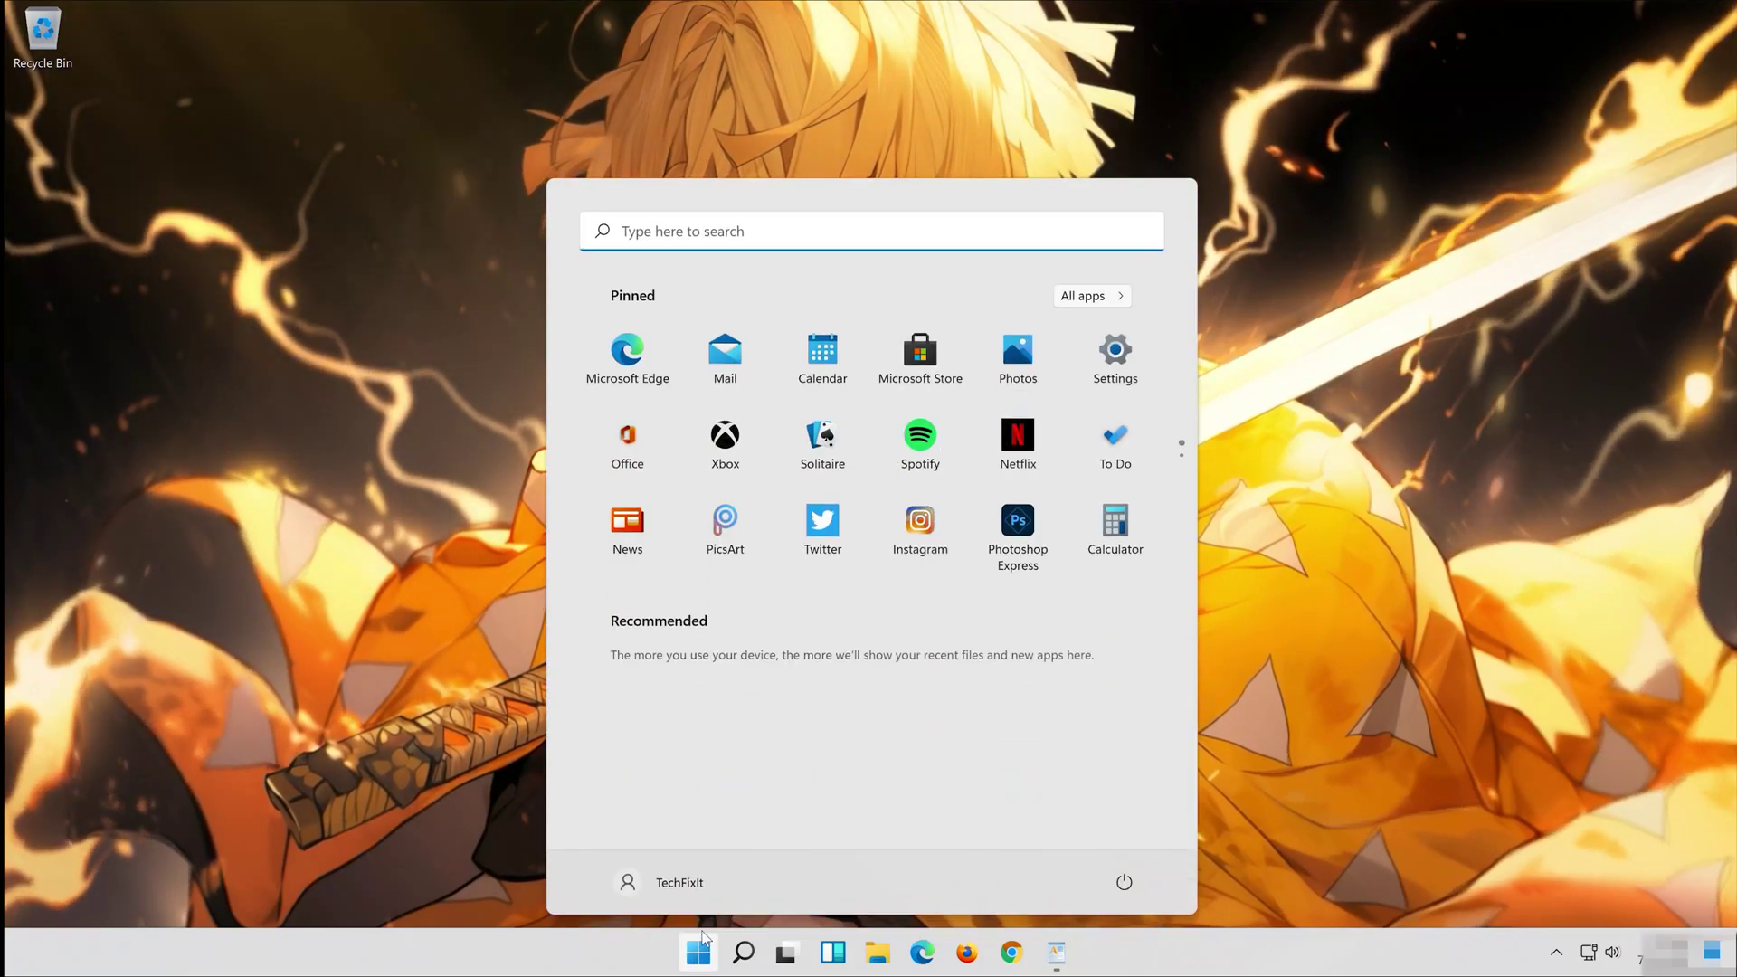
left_click(1124, 882)
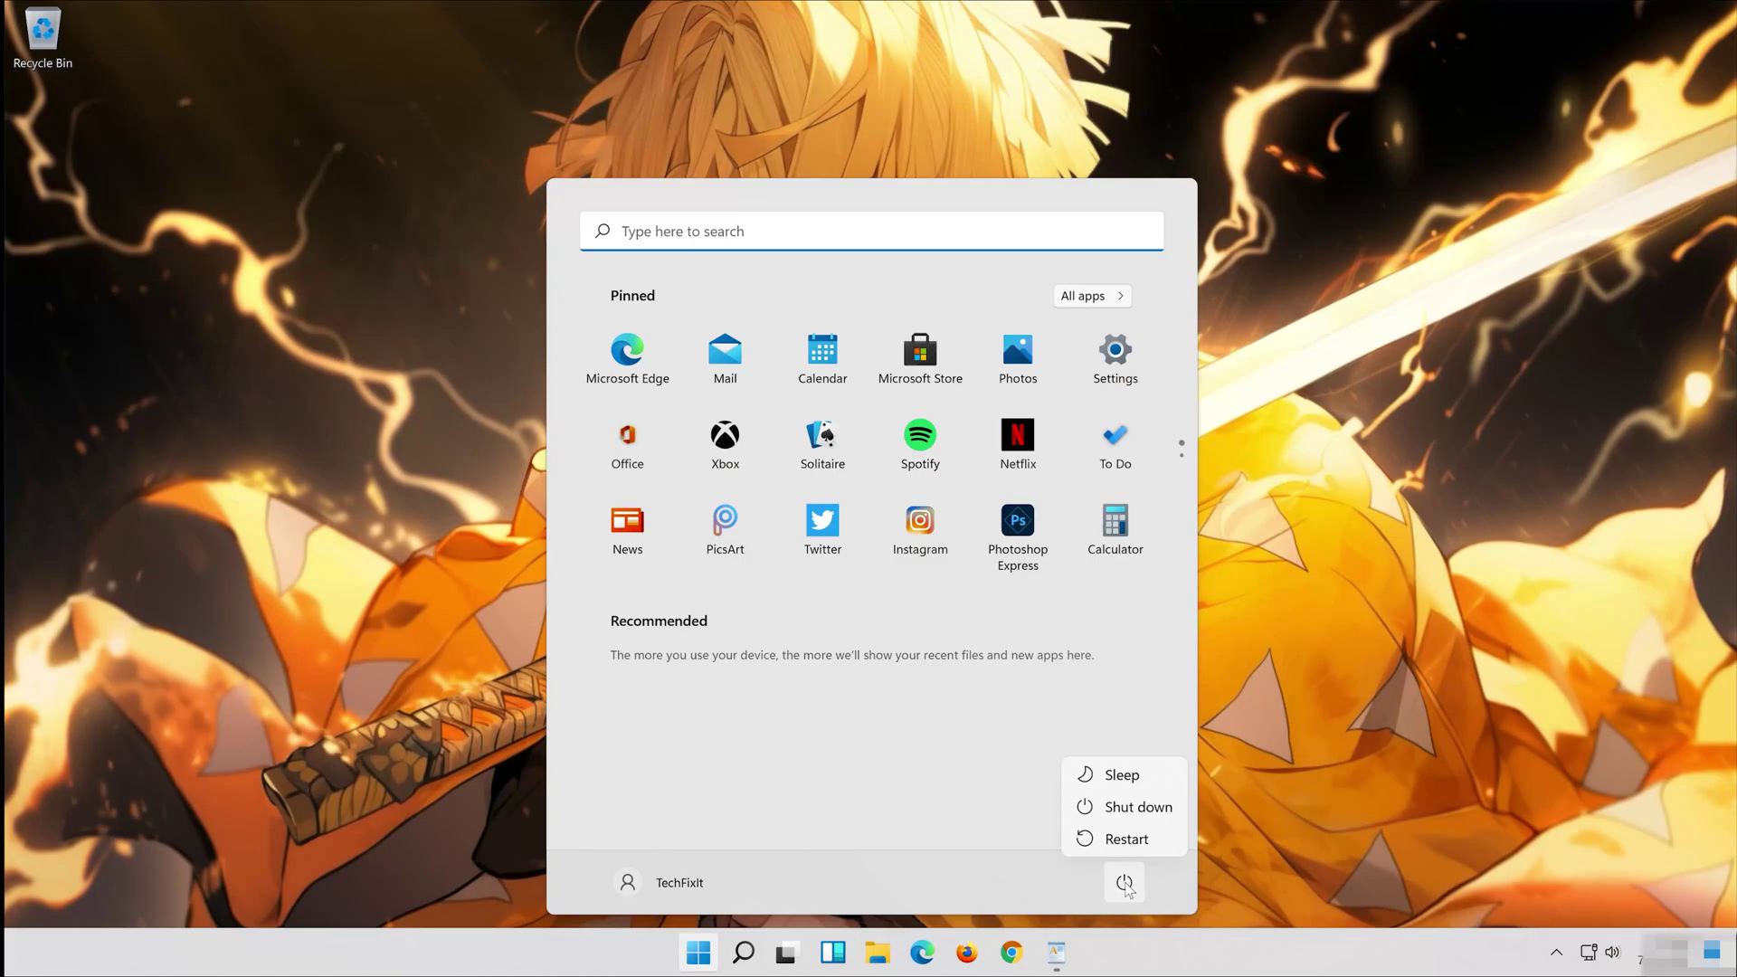
left_click(1138, 846)
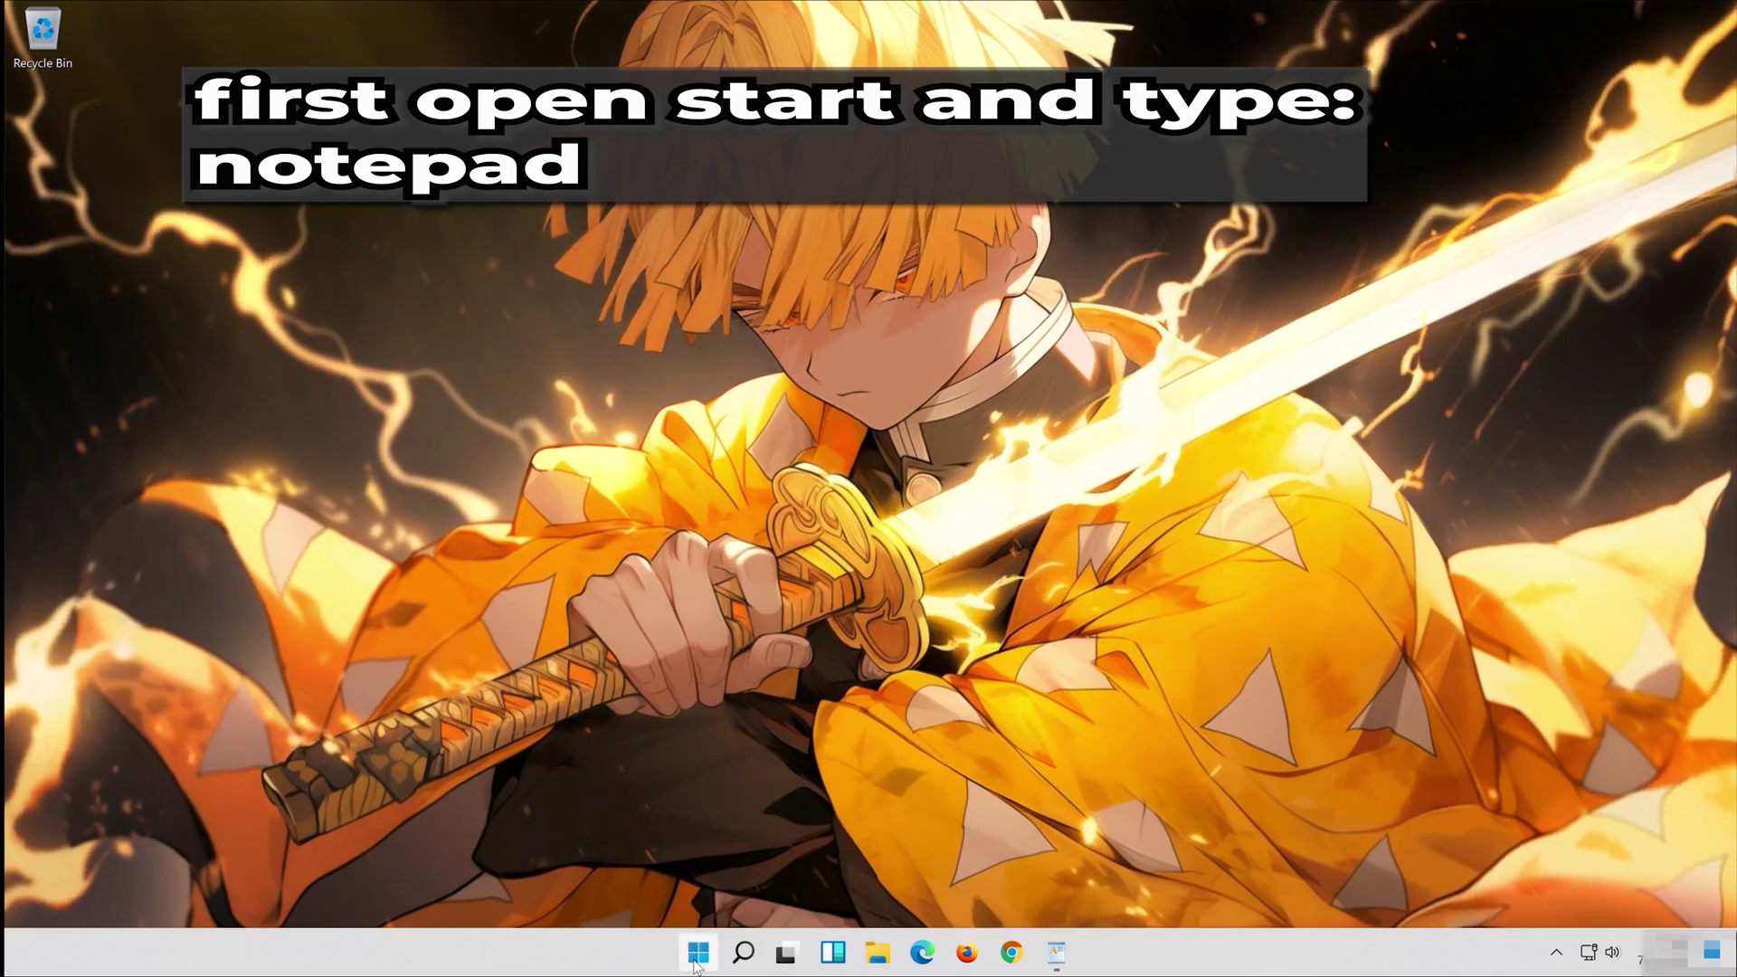
- Search Windows for notepad and open a blank Notepad document
left_click(696, 965)
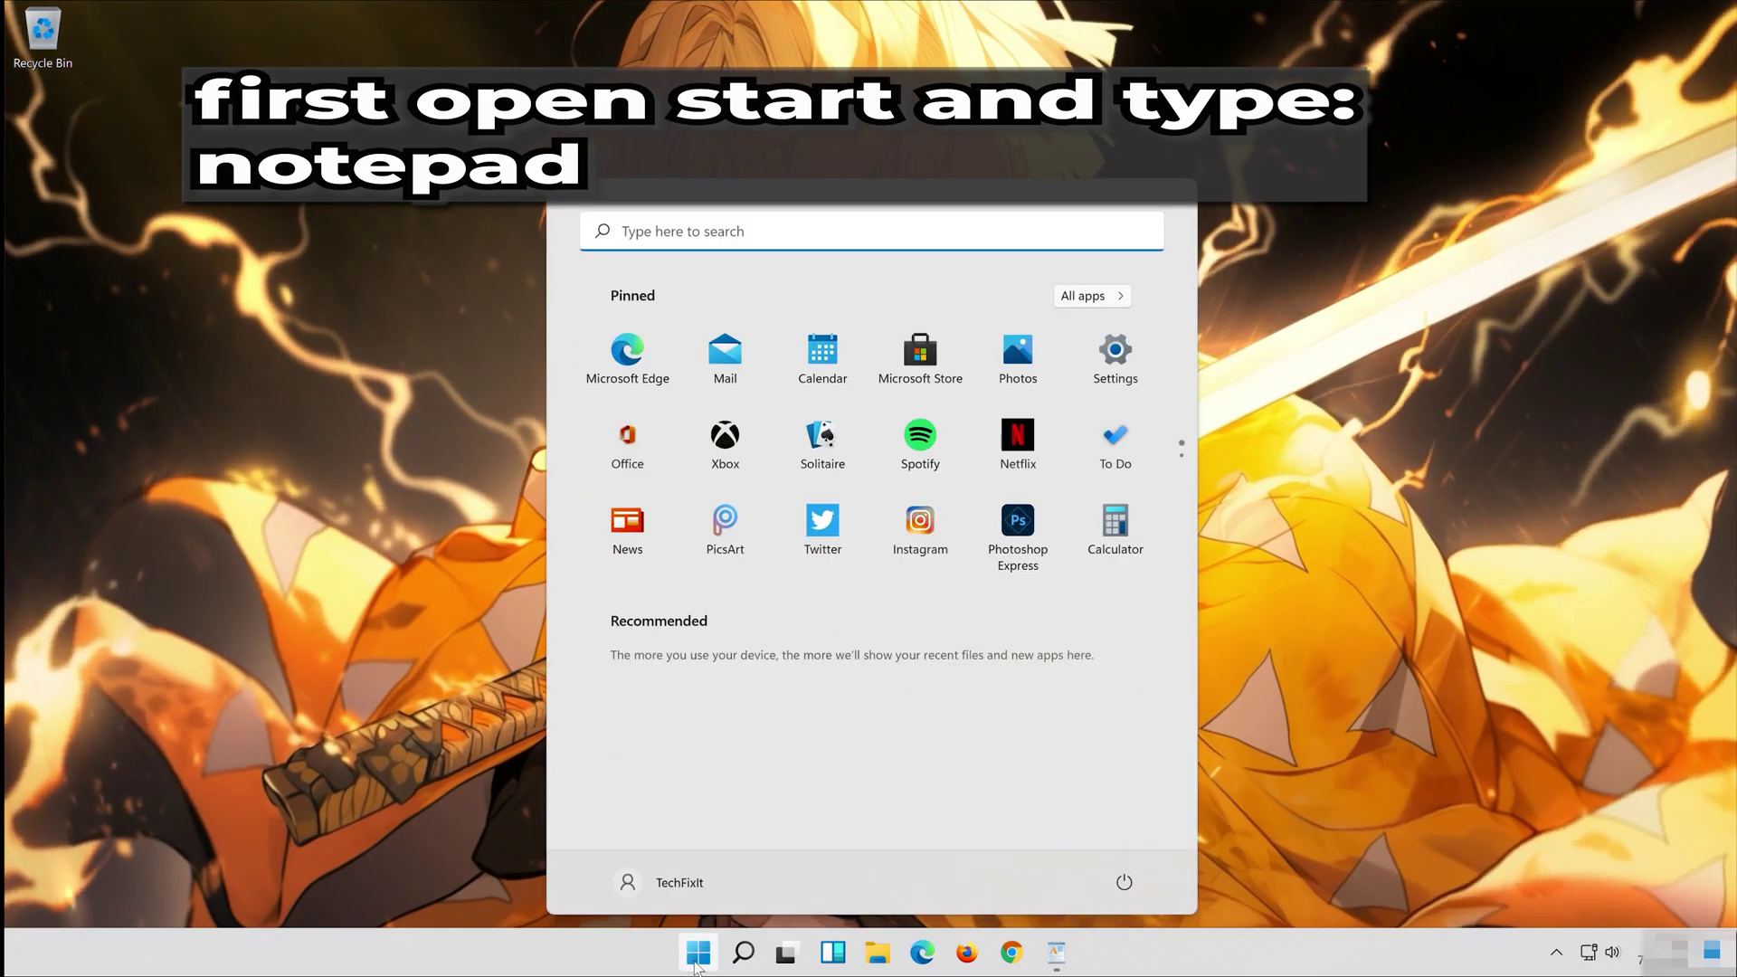
type("notepad")
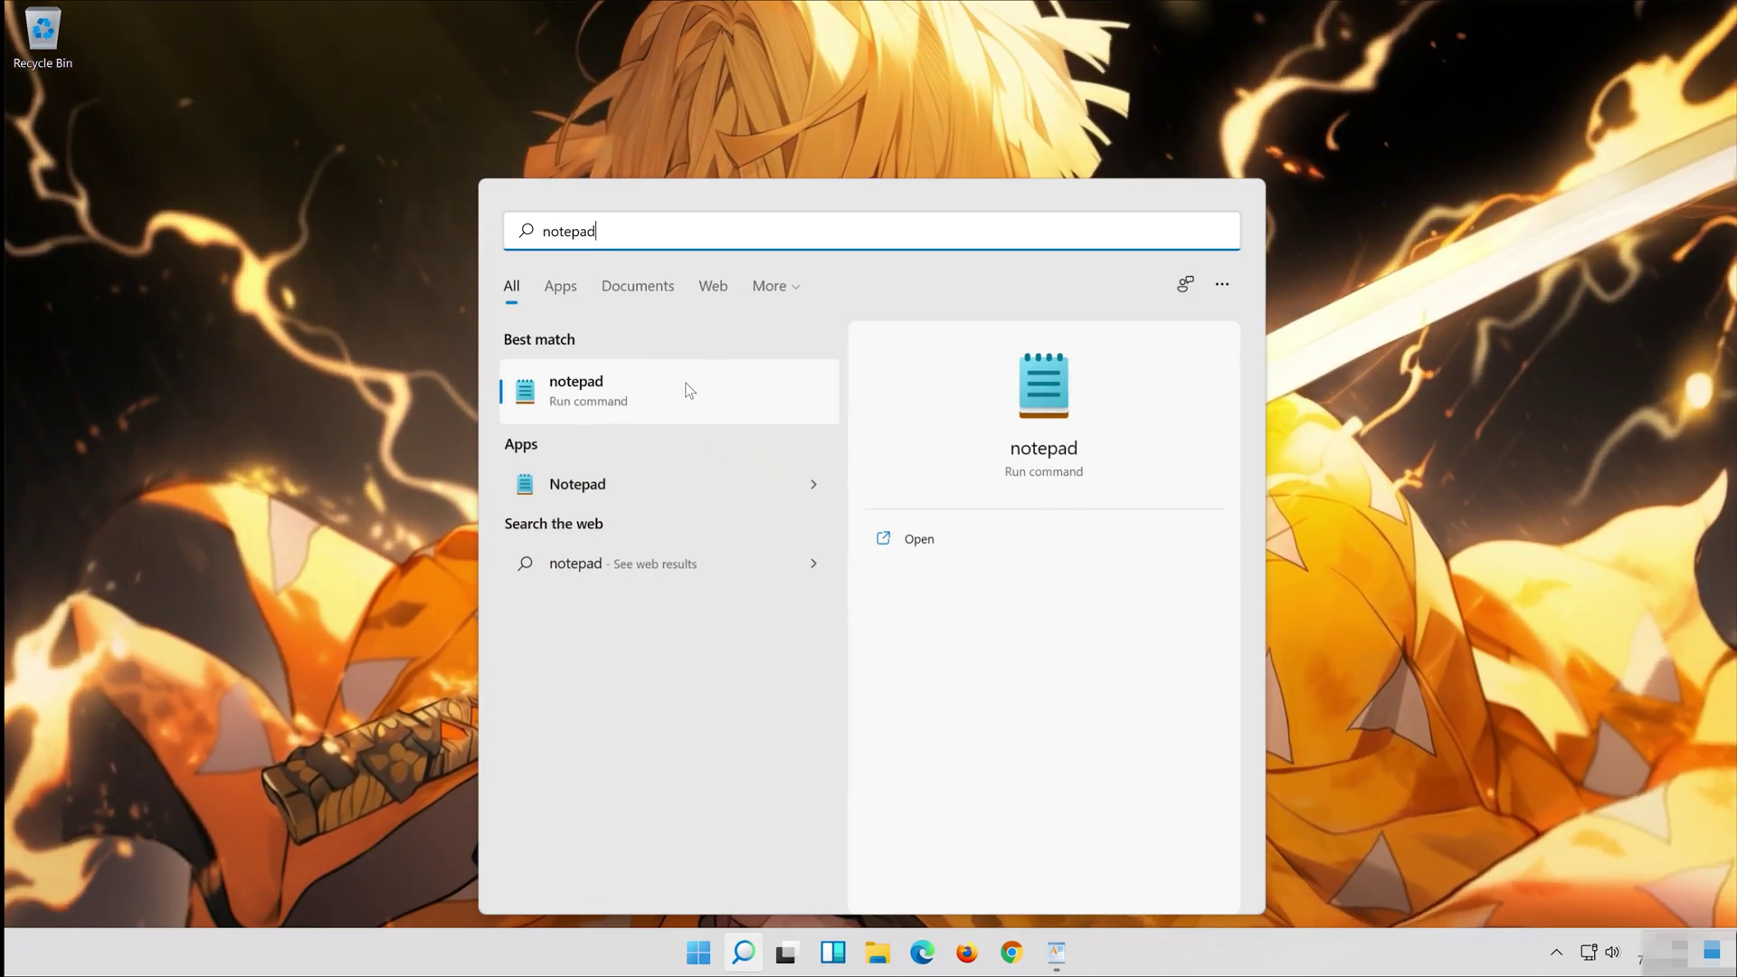
left_click(690, 390)
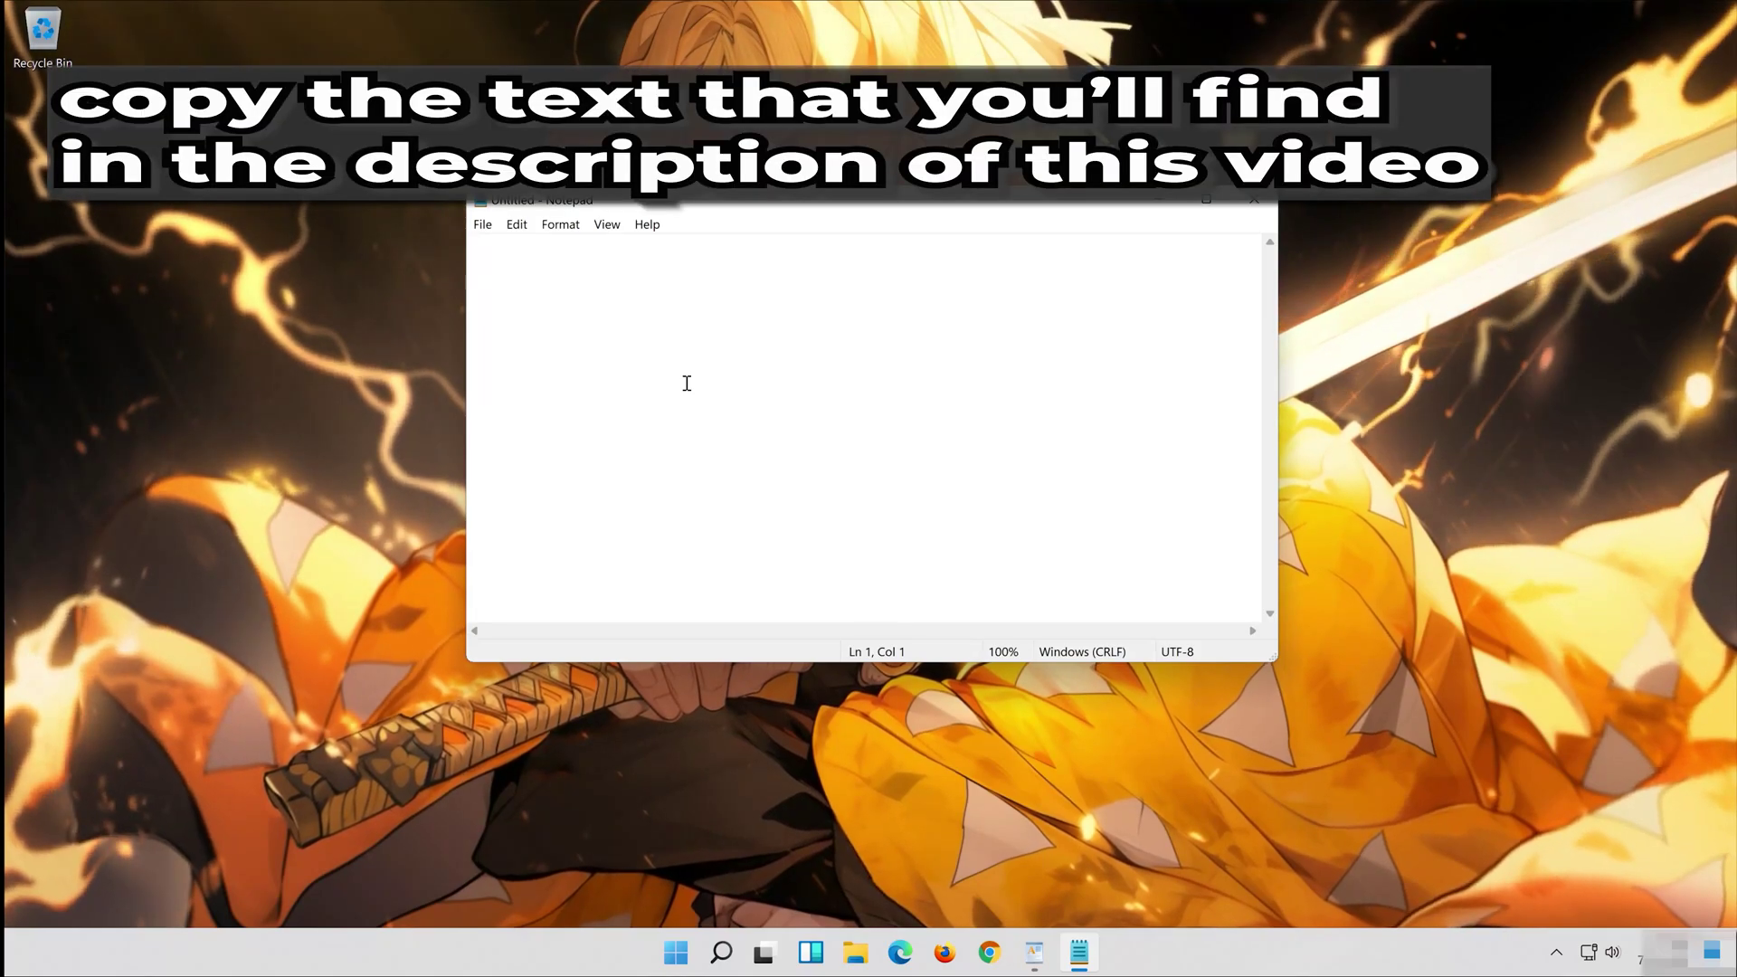
- Switch to the open WordPad document and copy its whole command list, from "net stop bits" through "net start cryptsvc"
left_click(1036, 953)
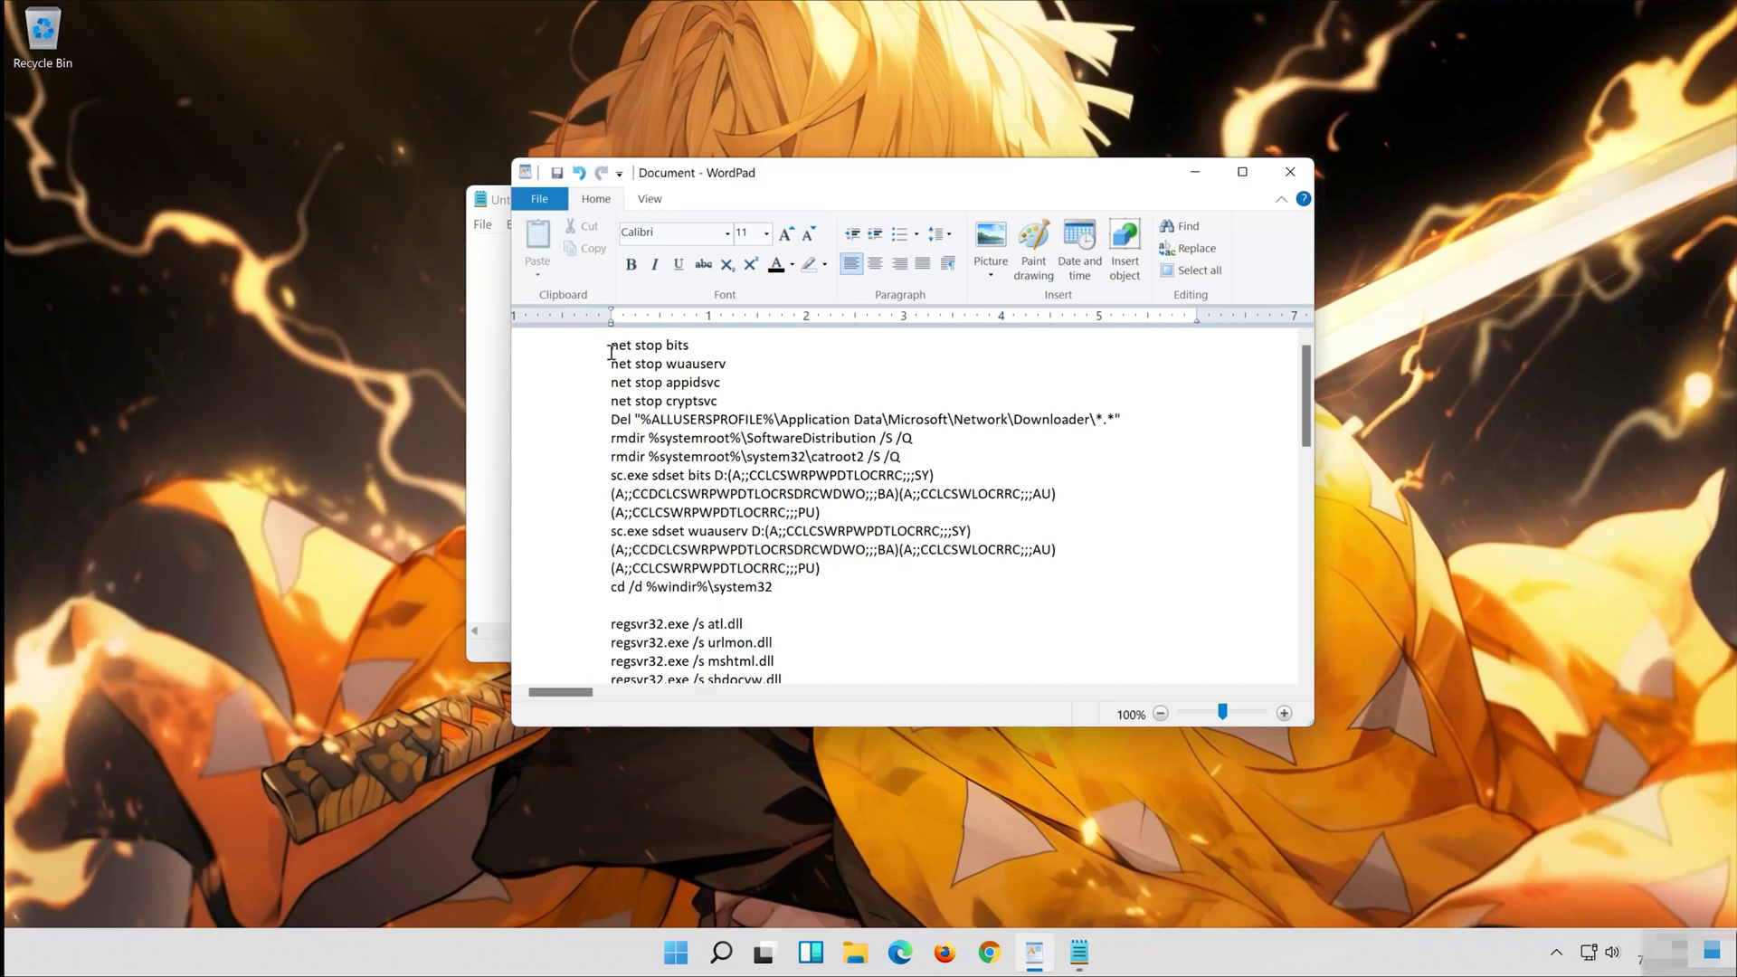
left_click_drag(611, 345, 666, 383)
left_click_drag(683, 450, 748, 652)
scroll(685, 454, "down", 15)
right_click(663, 570)
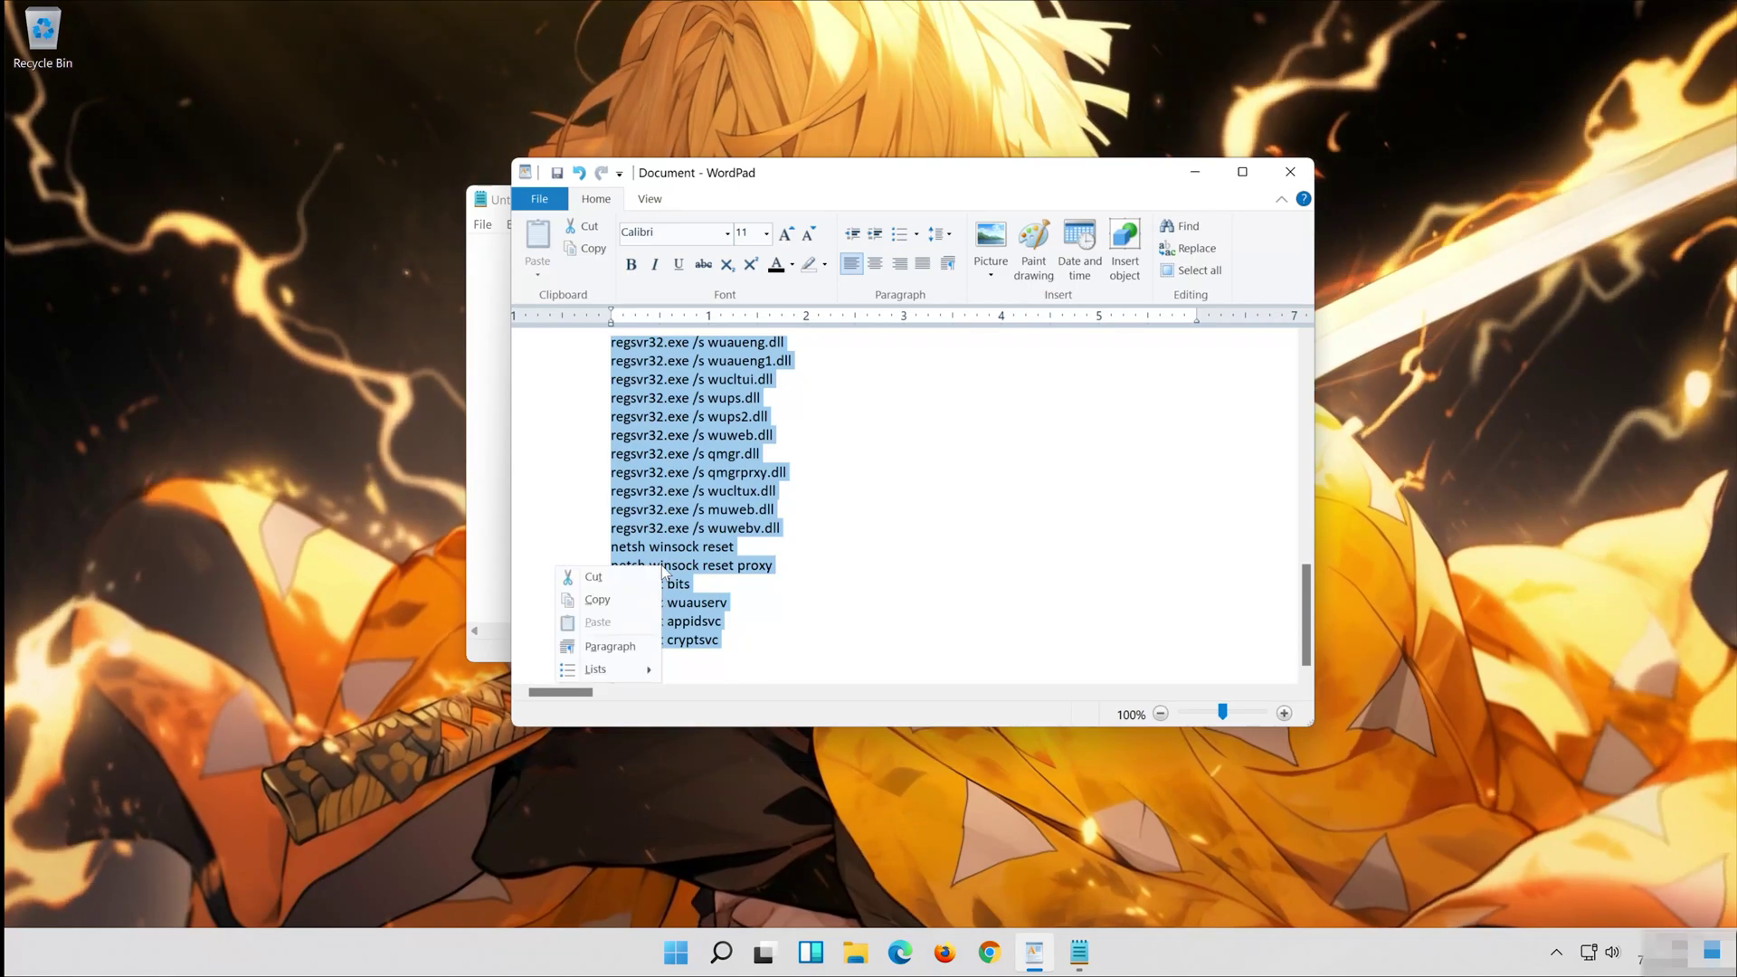
left_click(637, 600)
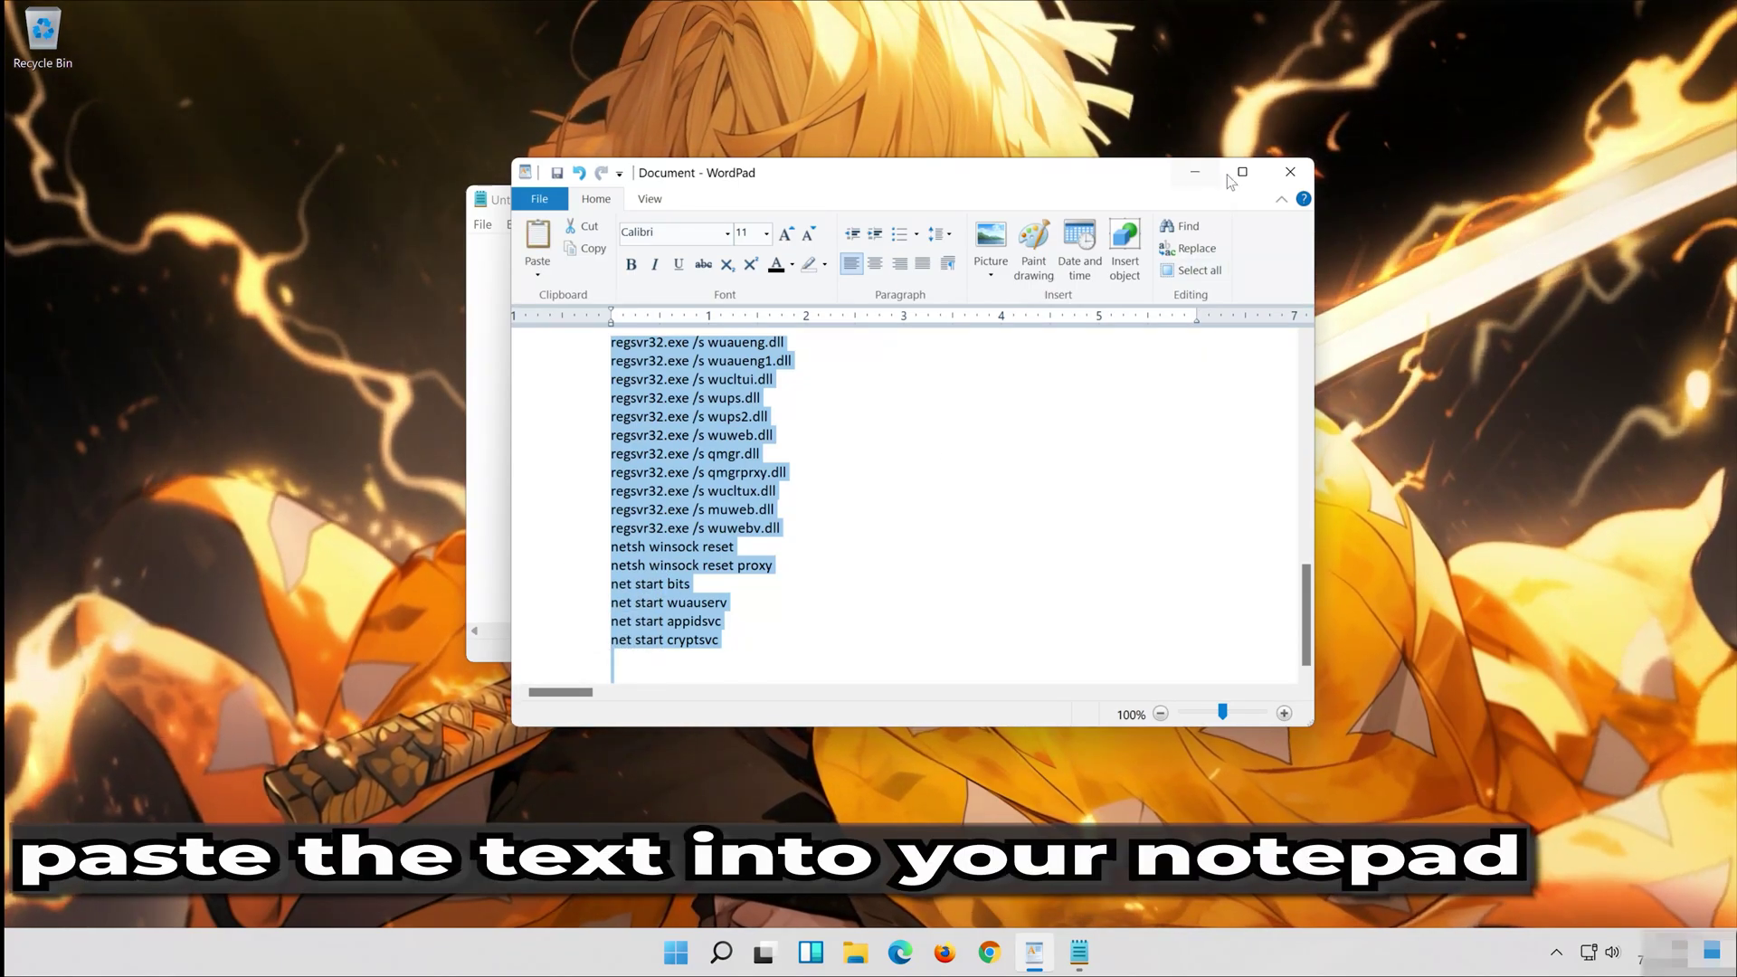
- Paste the copied command list into the blank Notepad document
left_click(489, 263)
right_click(533, 265)
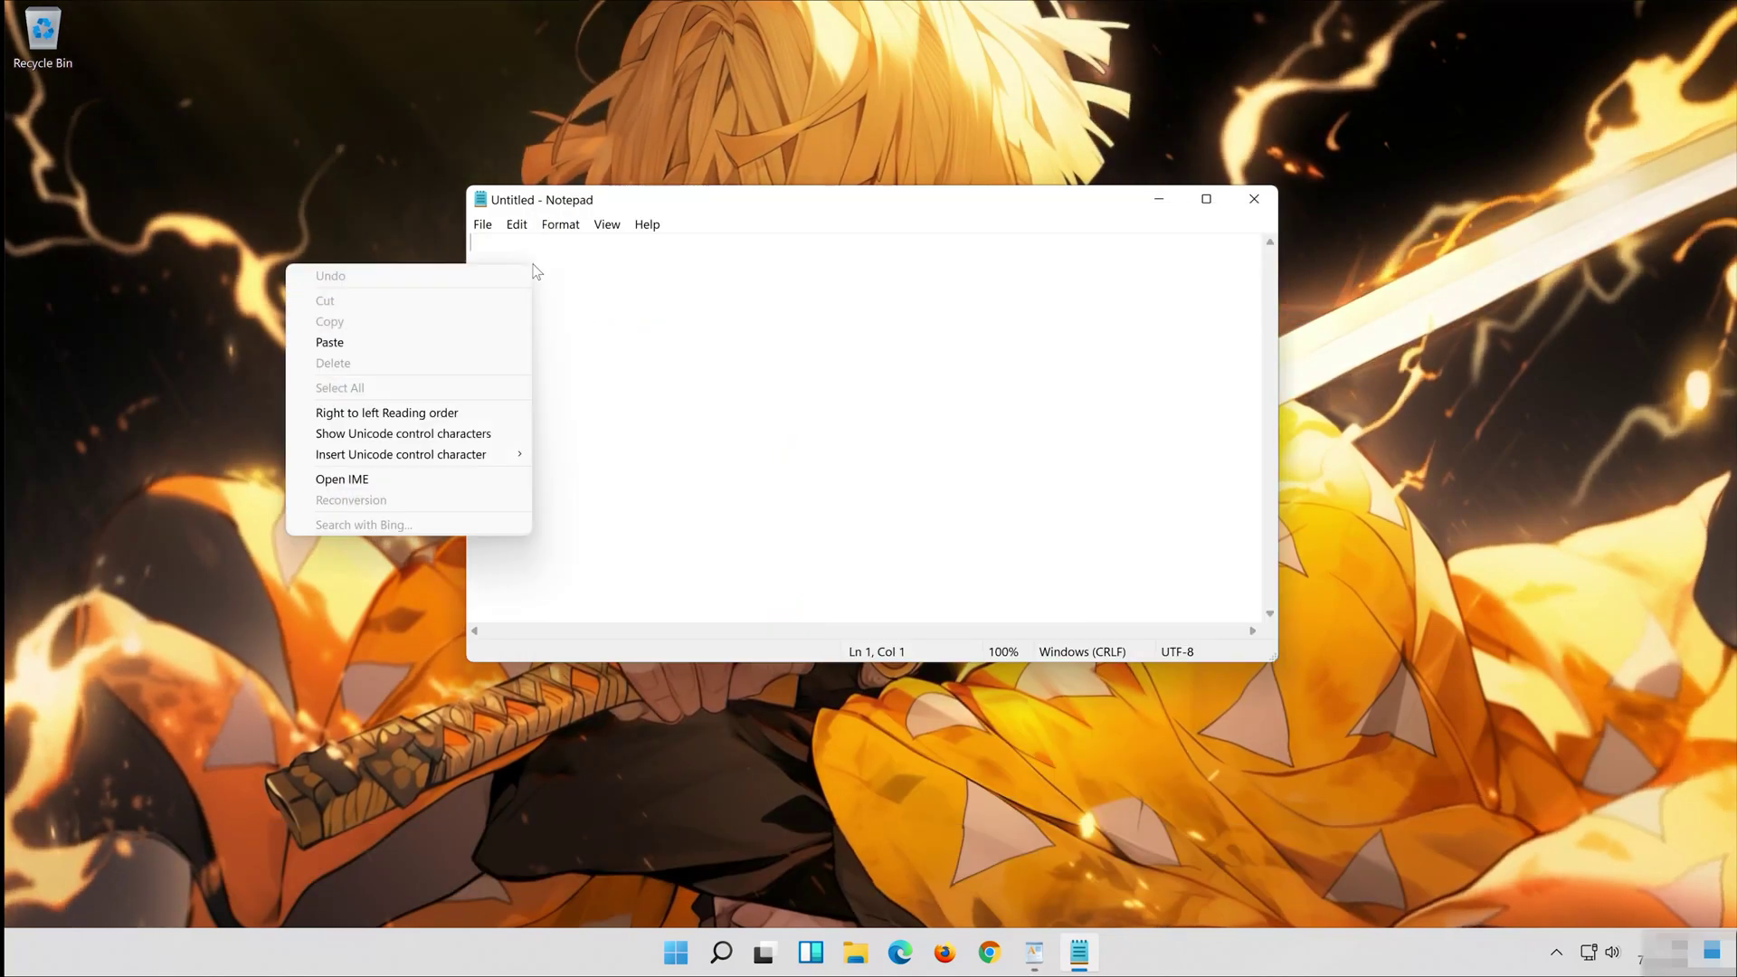
left_click(399, 344)
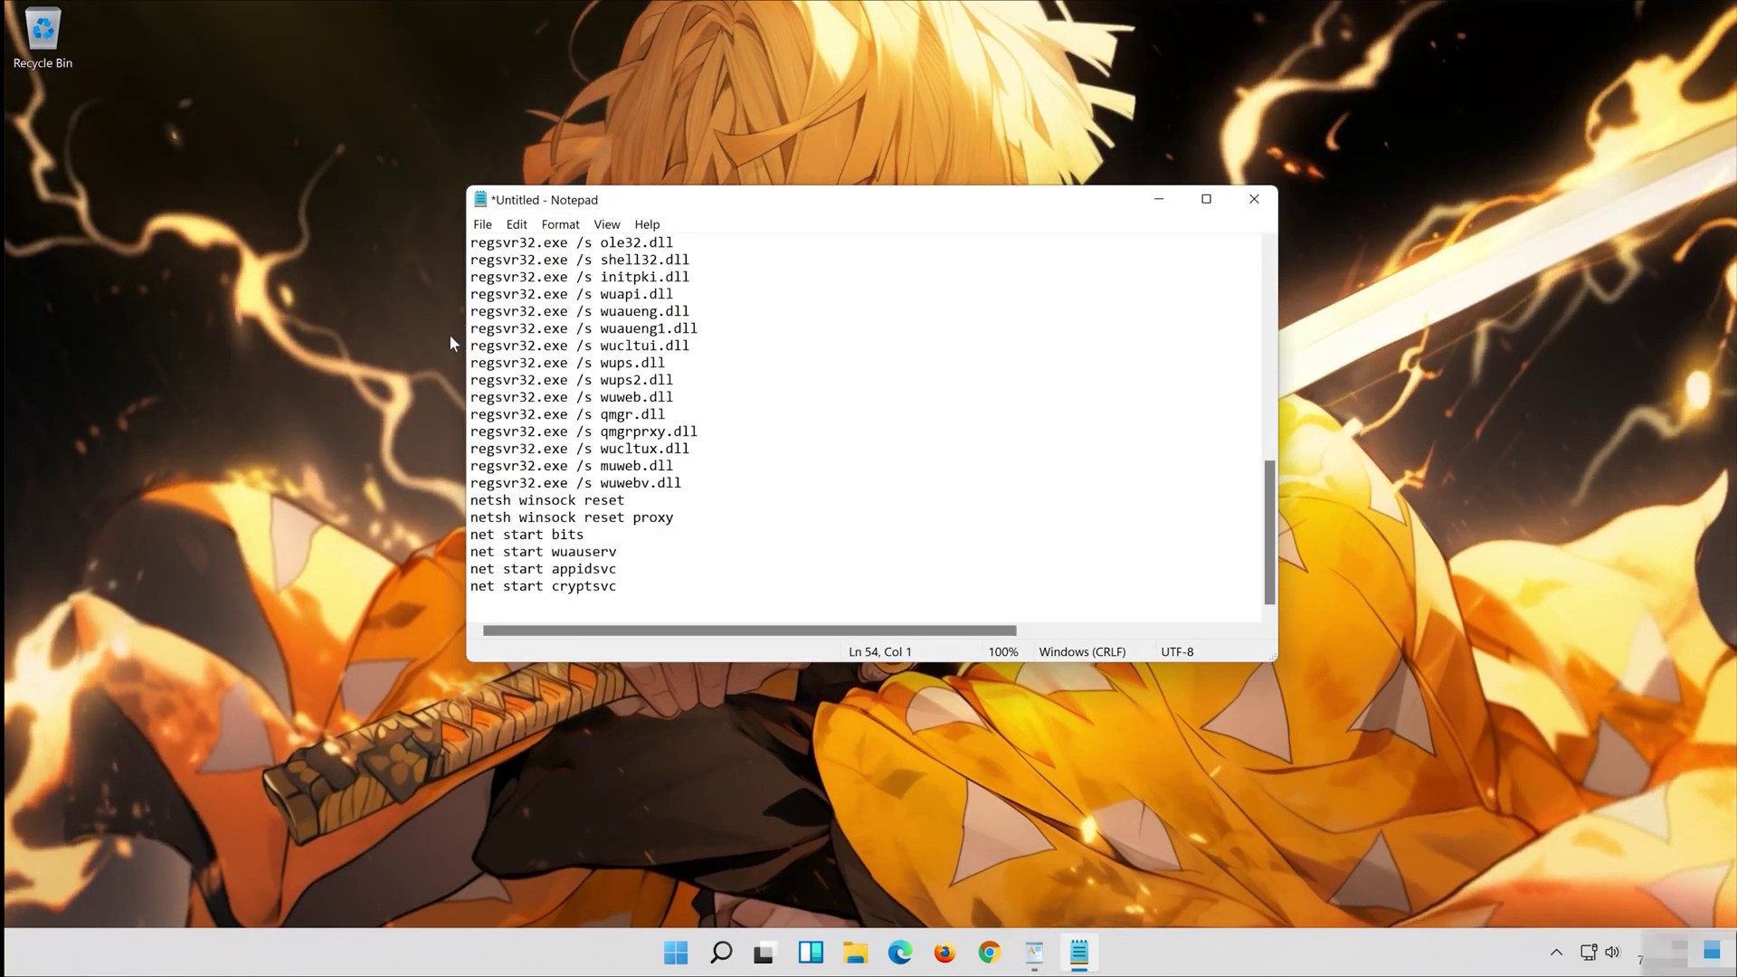
scroll(980, 396, "up", 10)
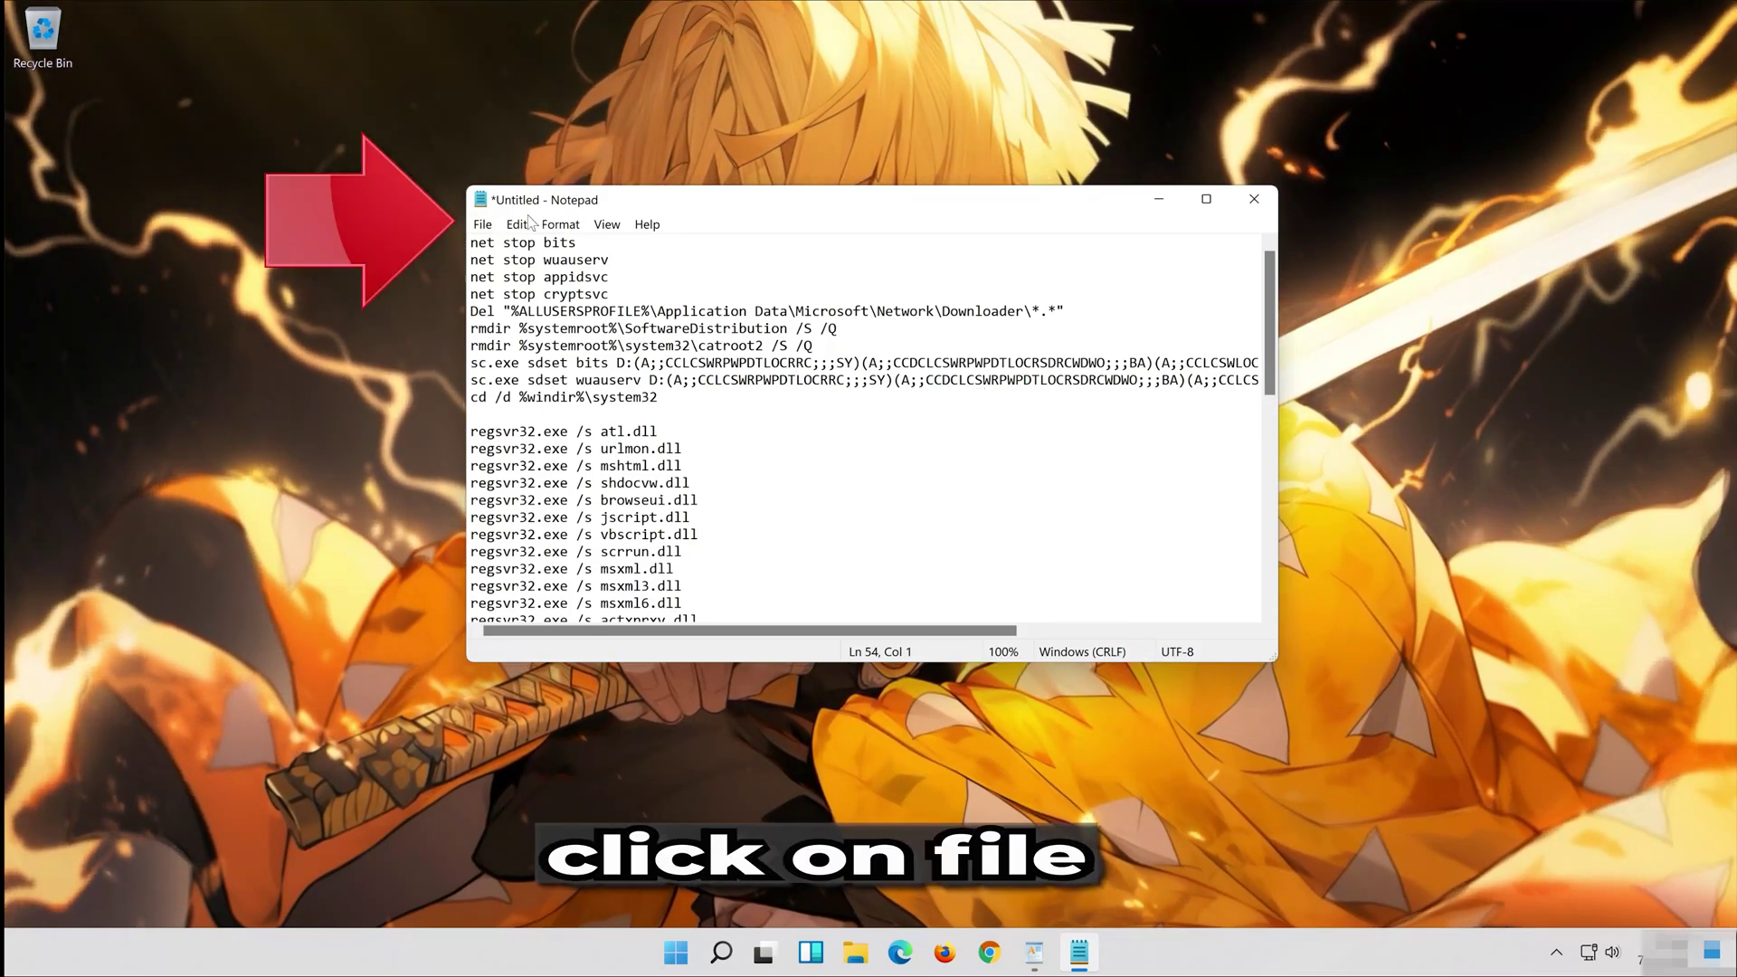
- Save the Notepad document to the Desktop as fix.bat with the All Files type, and close Notepad
left_click(481, 225)
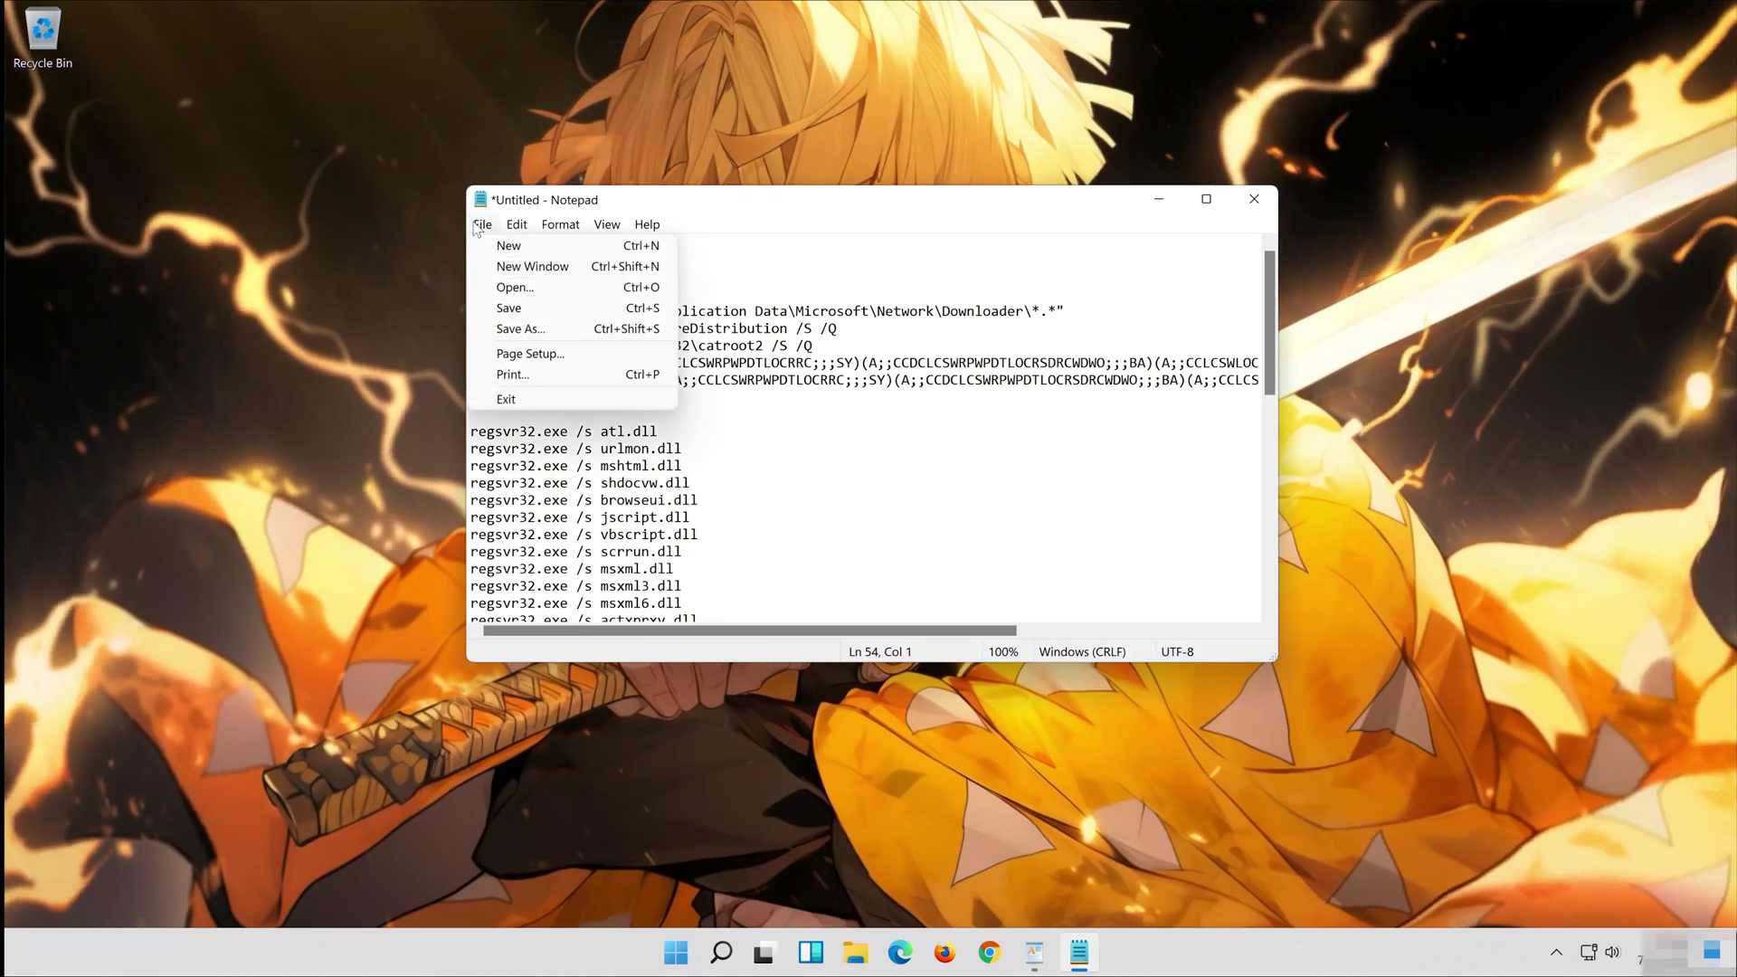
left_click(558, 336)
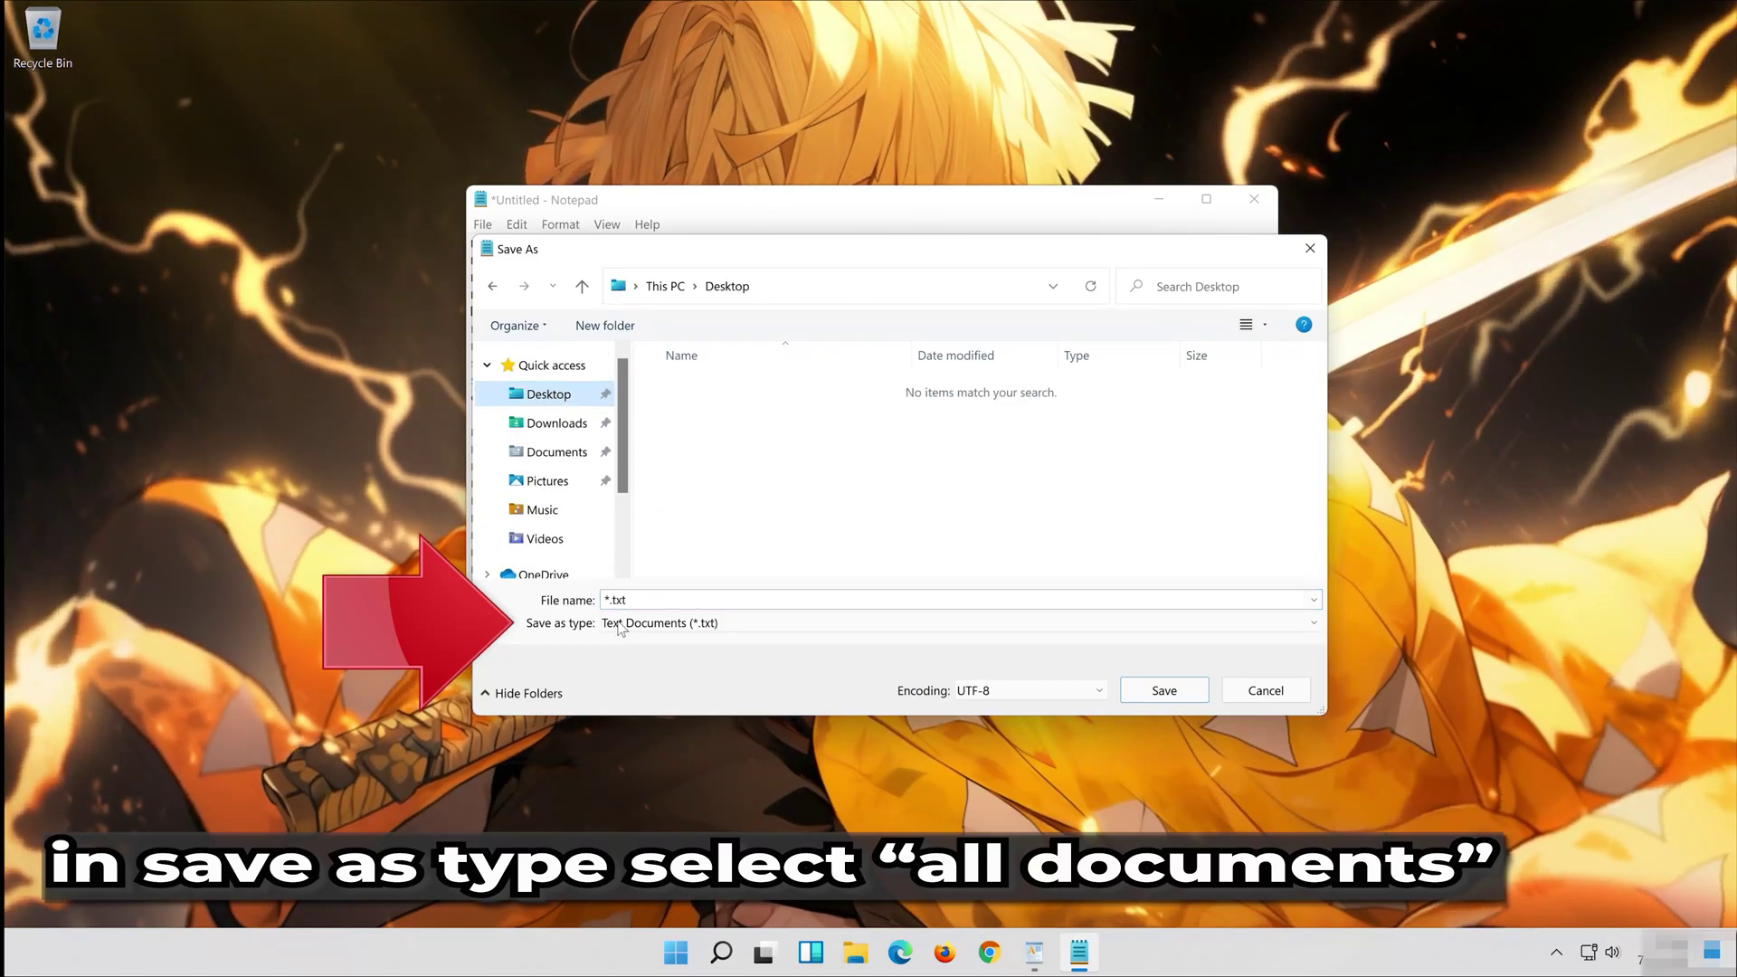
left_click(670, 624)
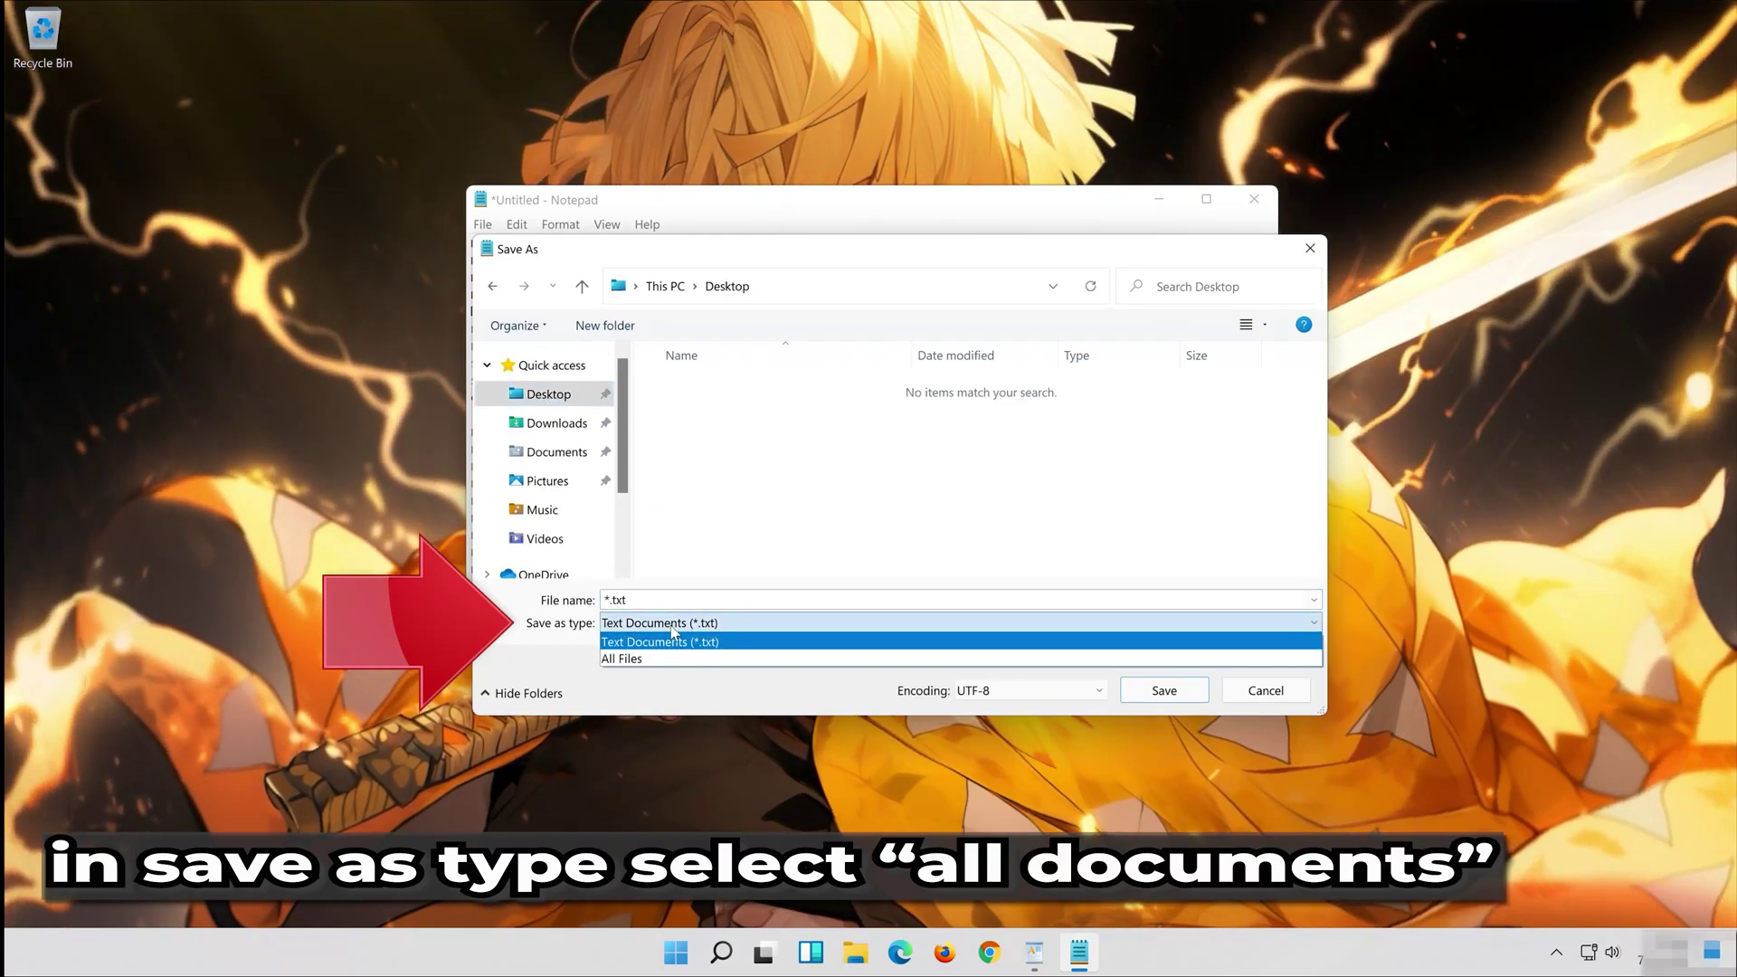
left_click(628, 659)
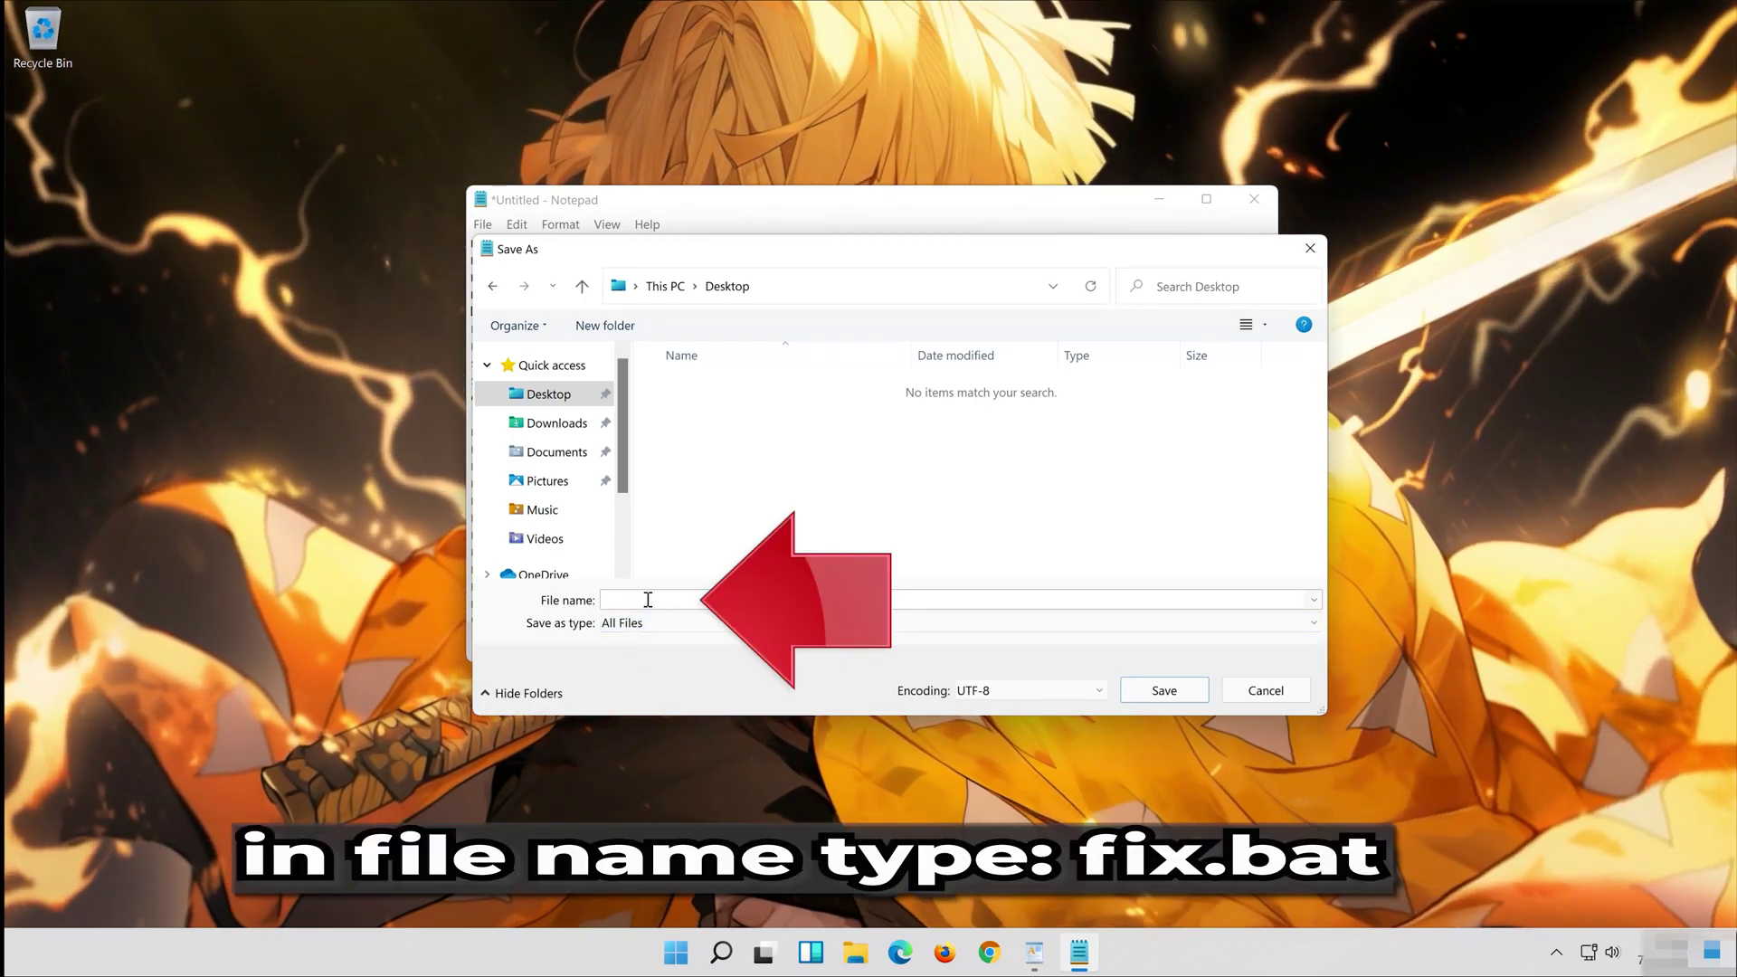
left_click(664, 603)
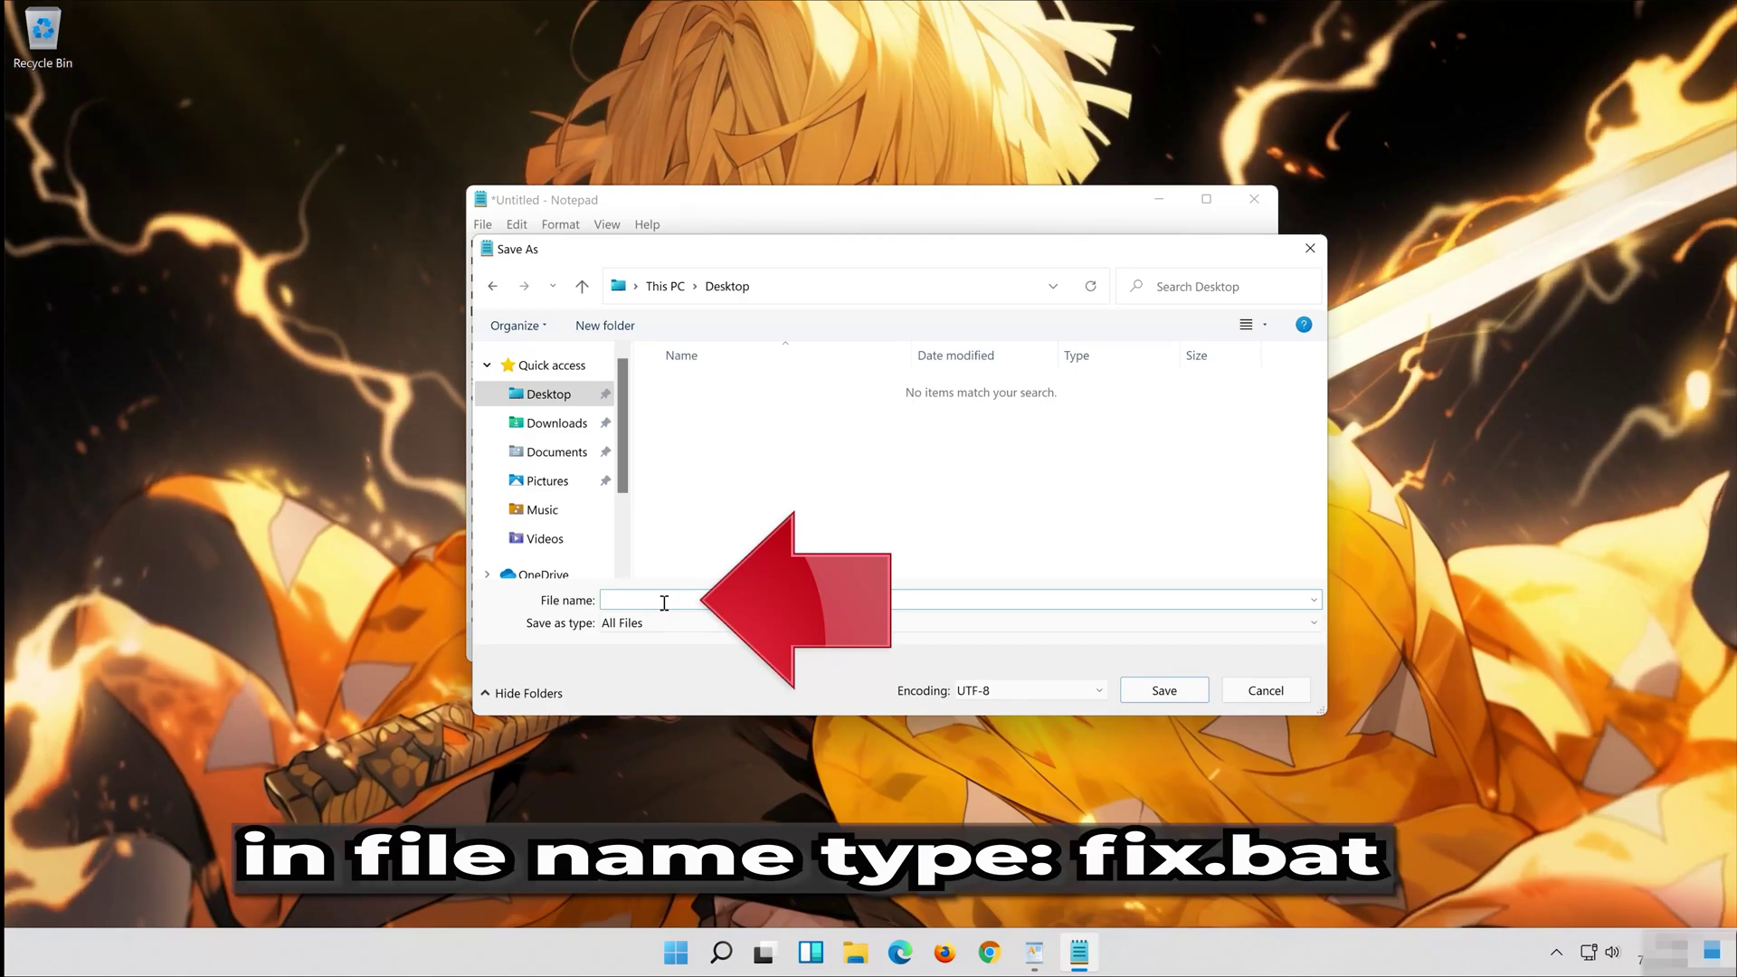
type("fix")
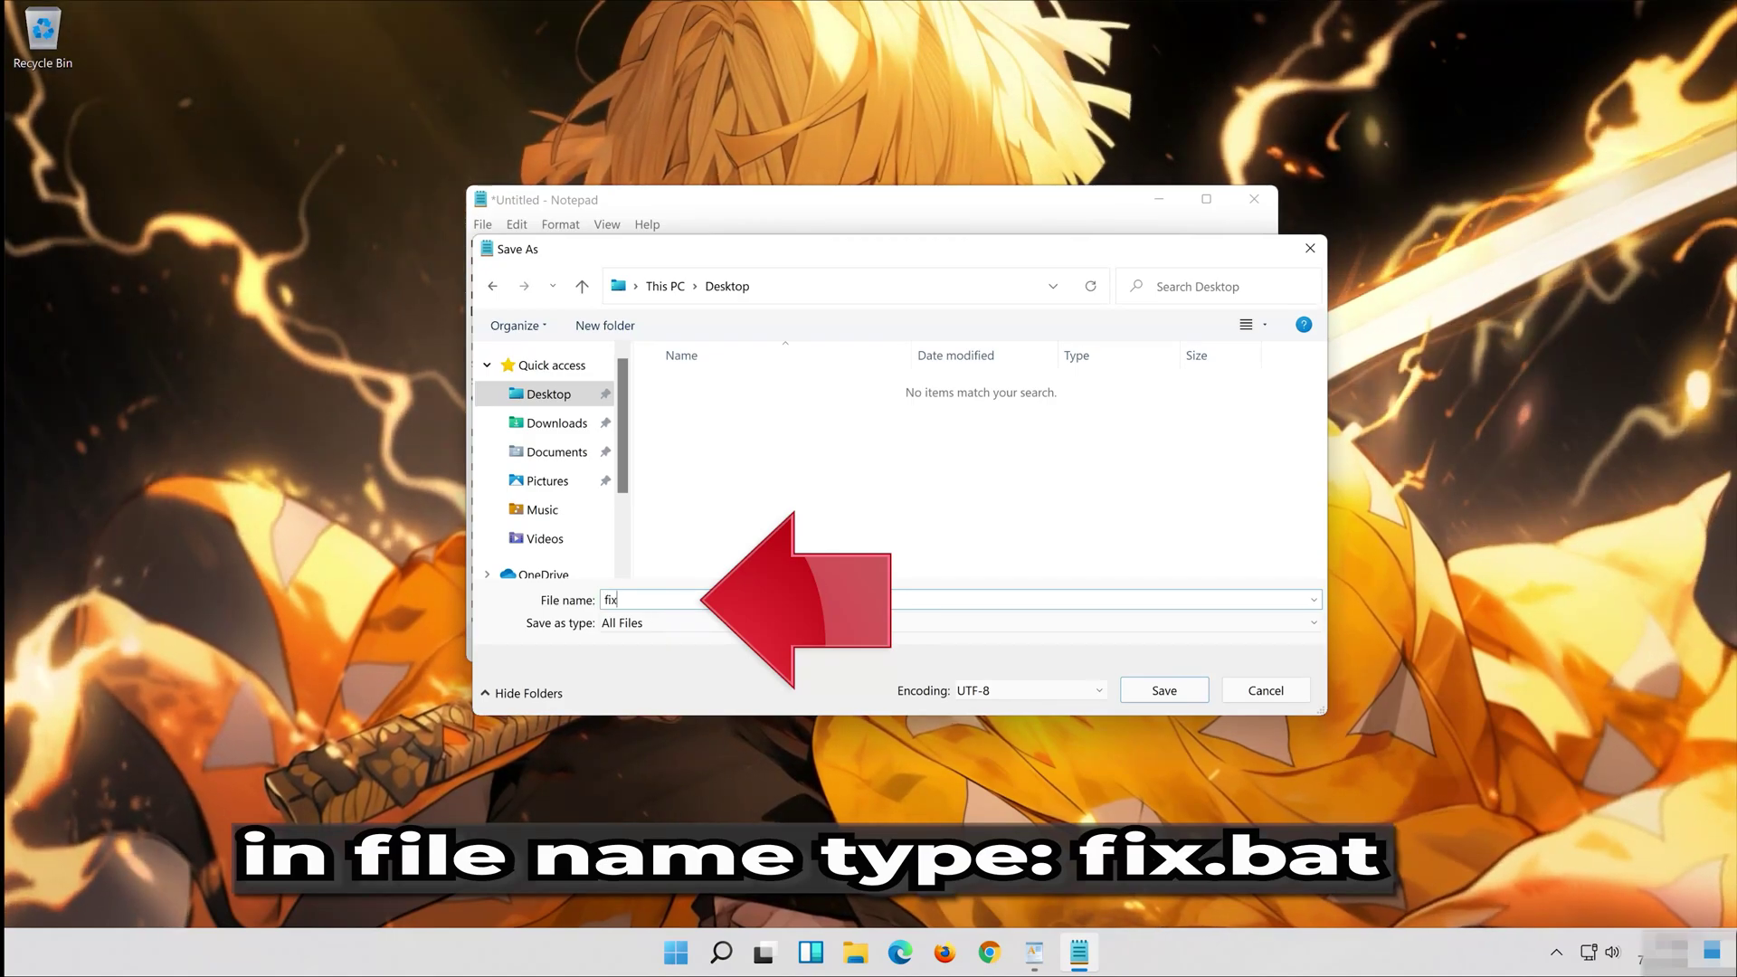
type(".bat")
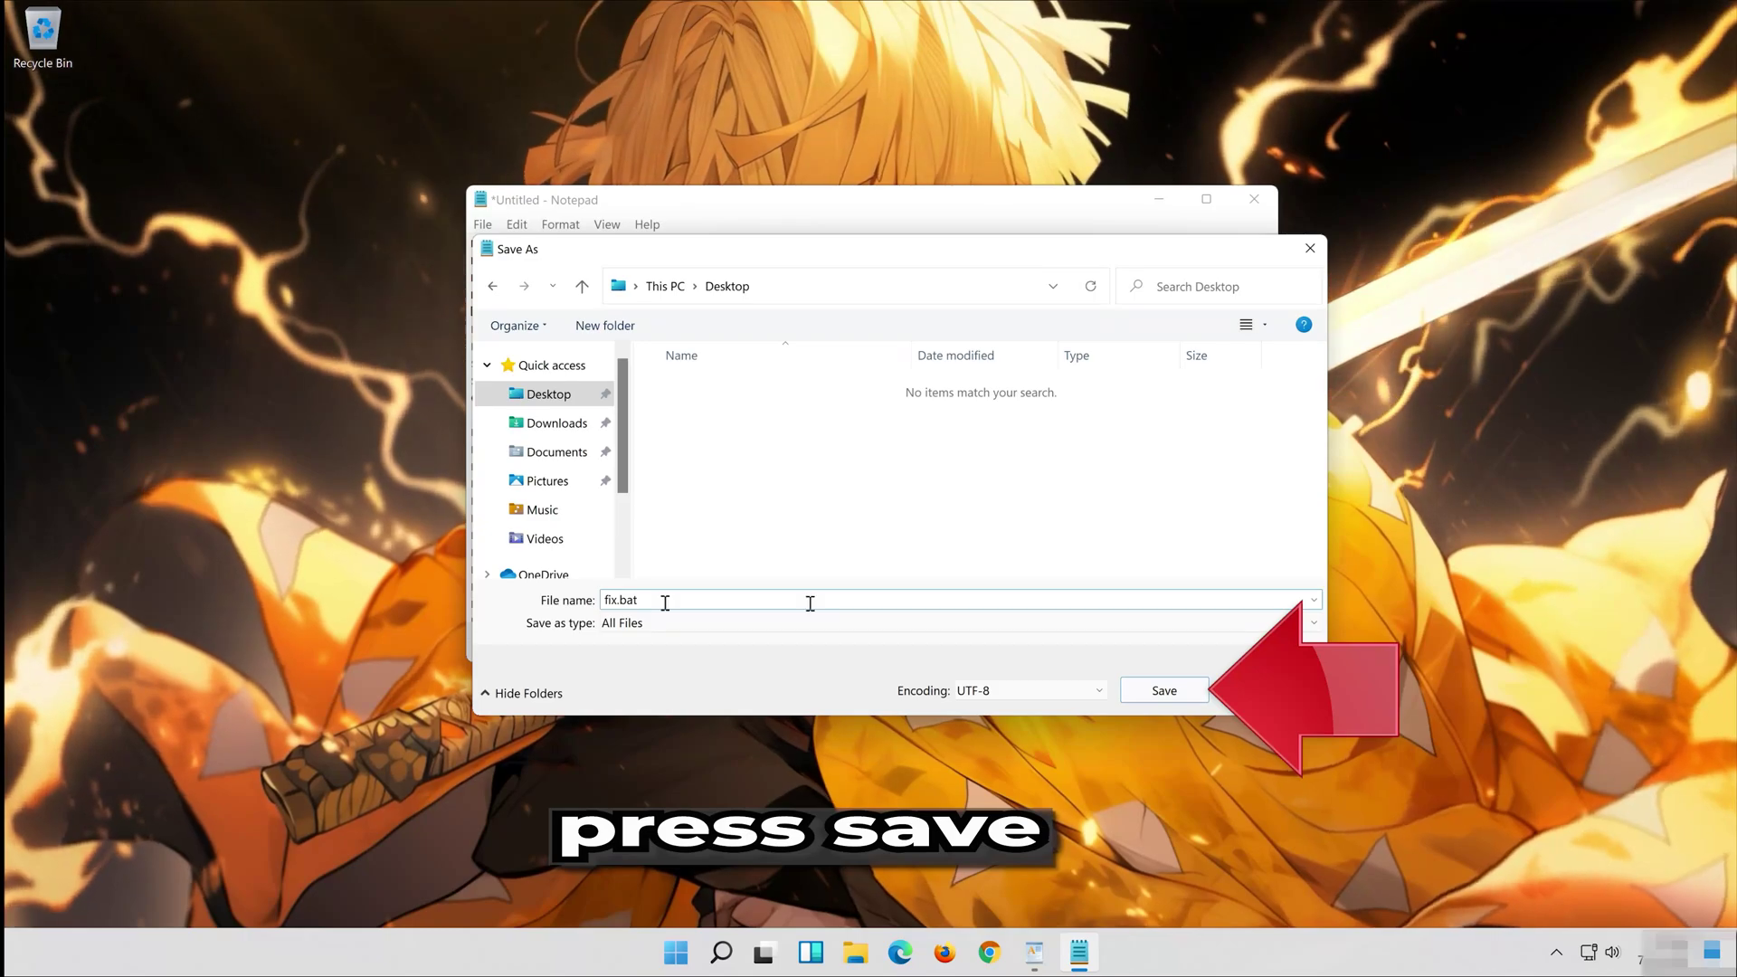
left_click(1171, 691)
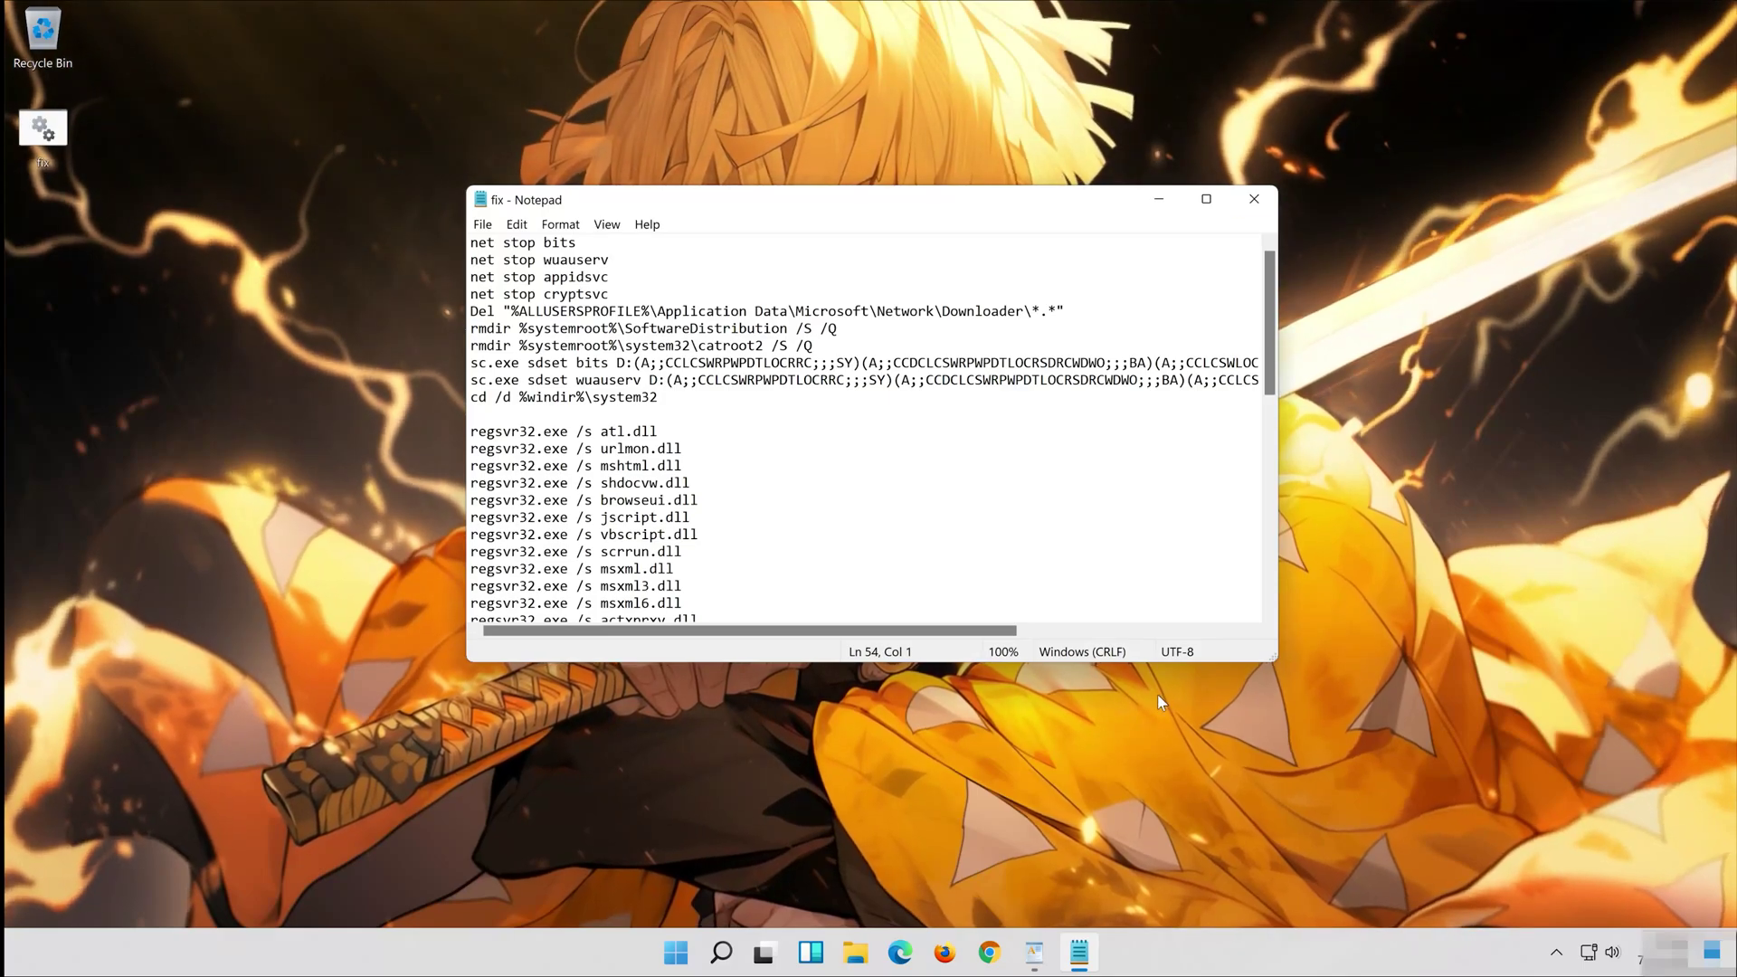
left_click(1256, 197)
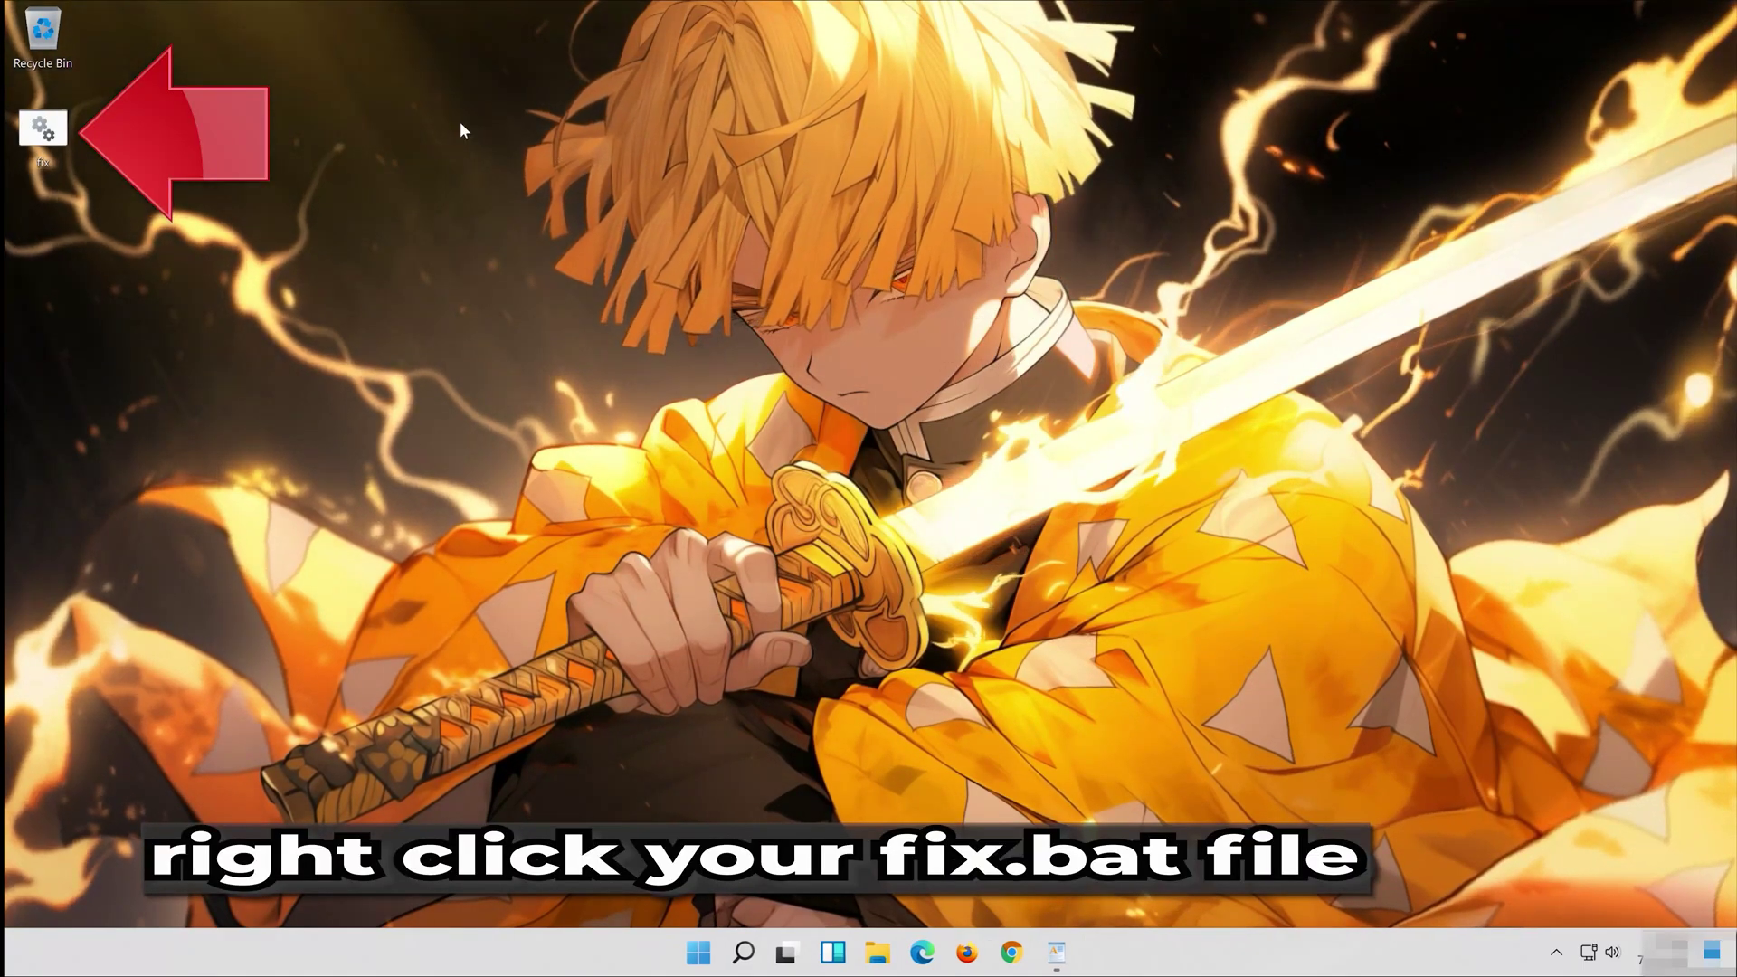
- Run the fix batch file on the desktop as administrator, allow the changes, and answer y to the Downloader files deletion
right_click(34, 122)
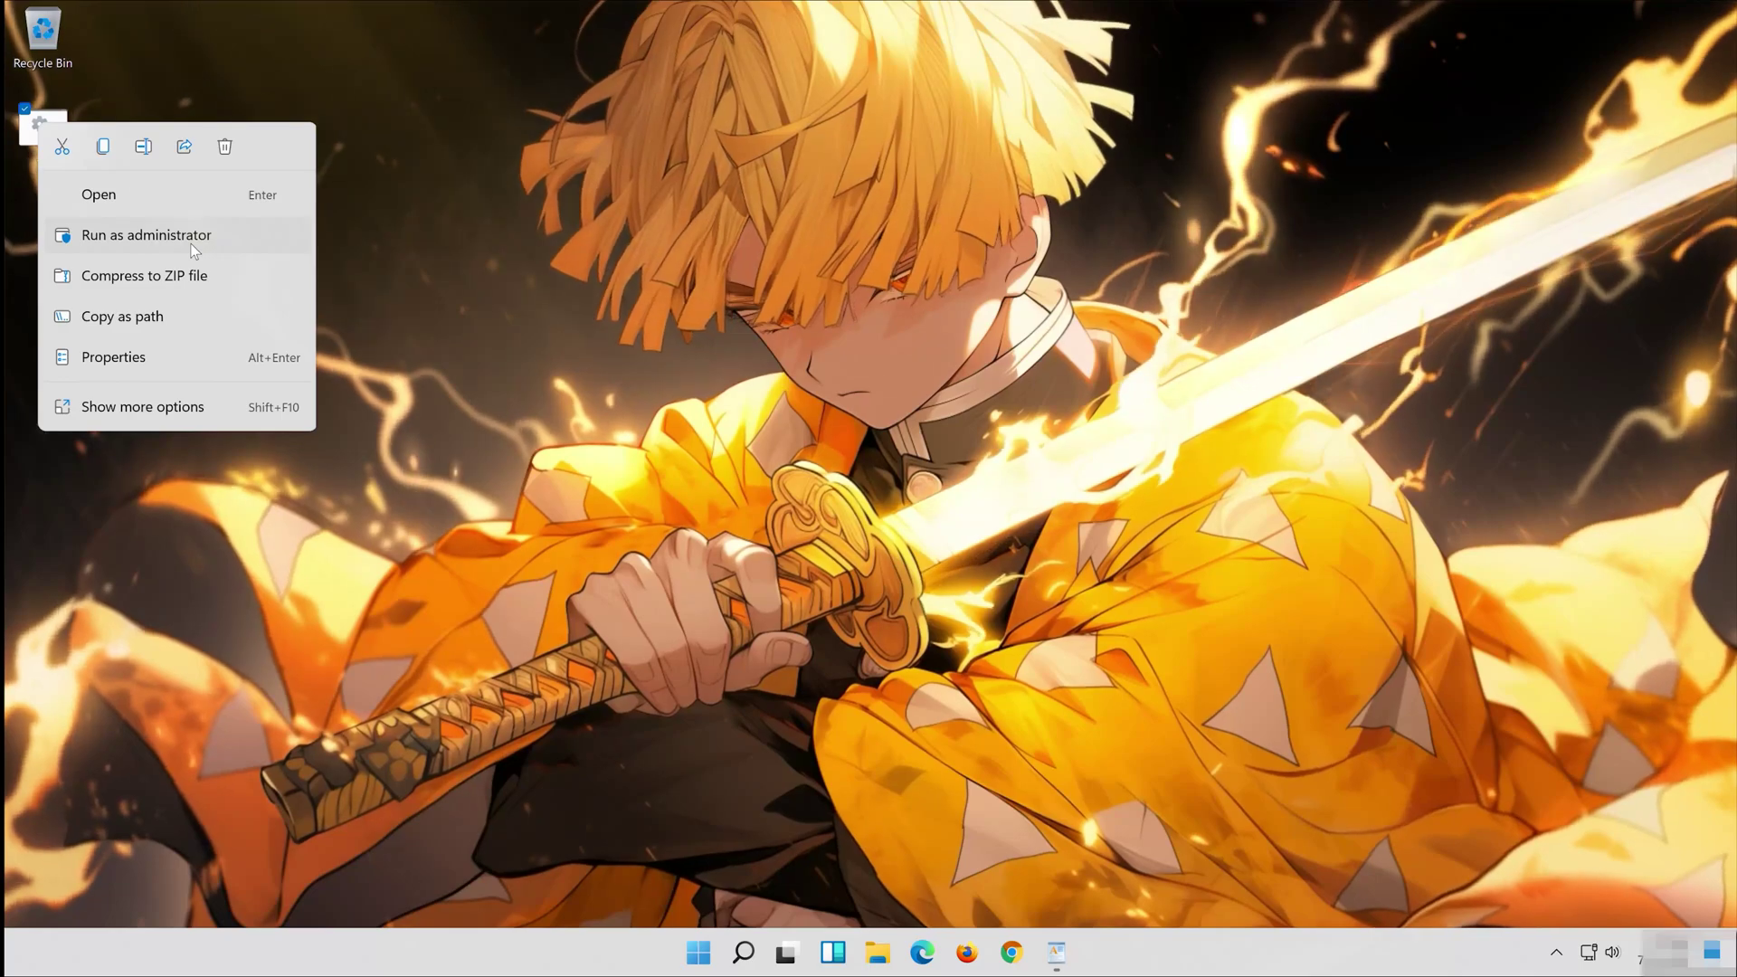
left_click(191, 245)
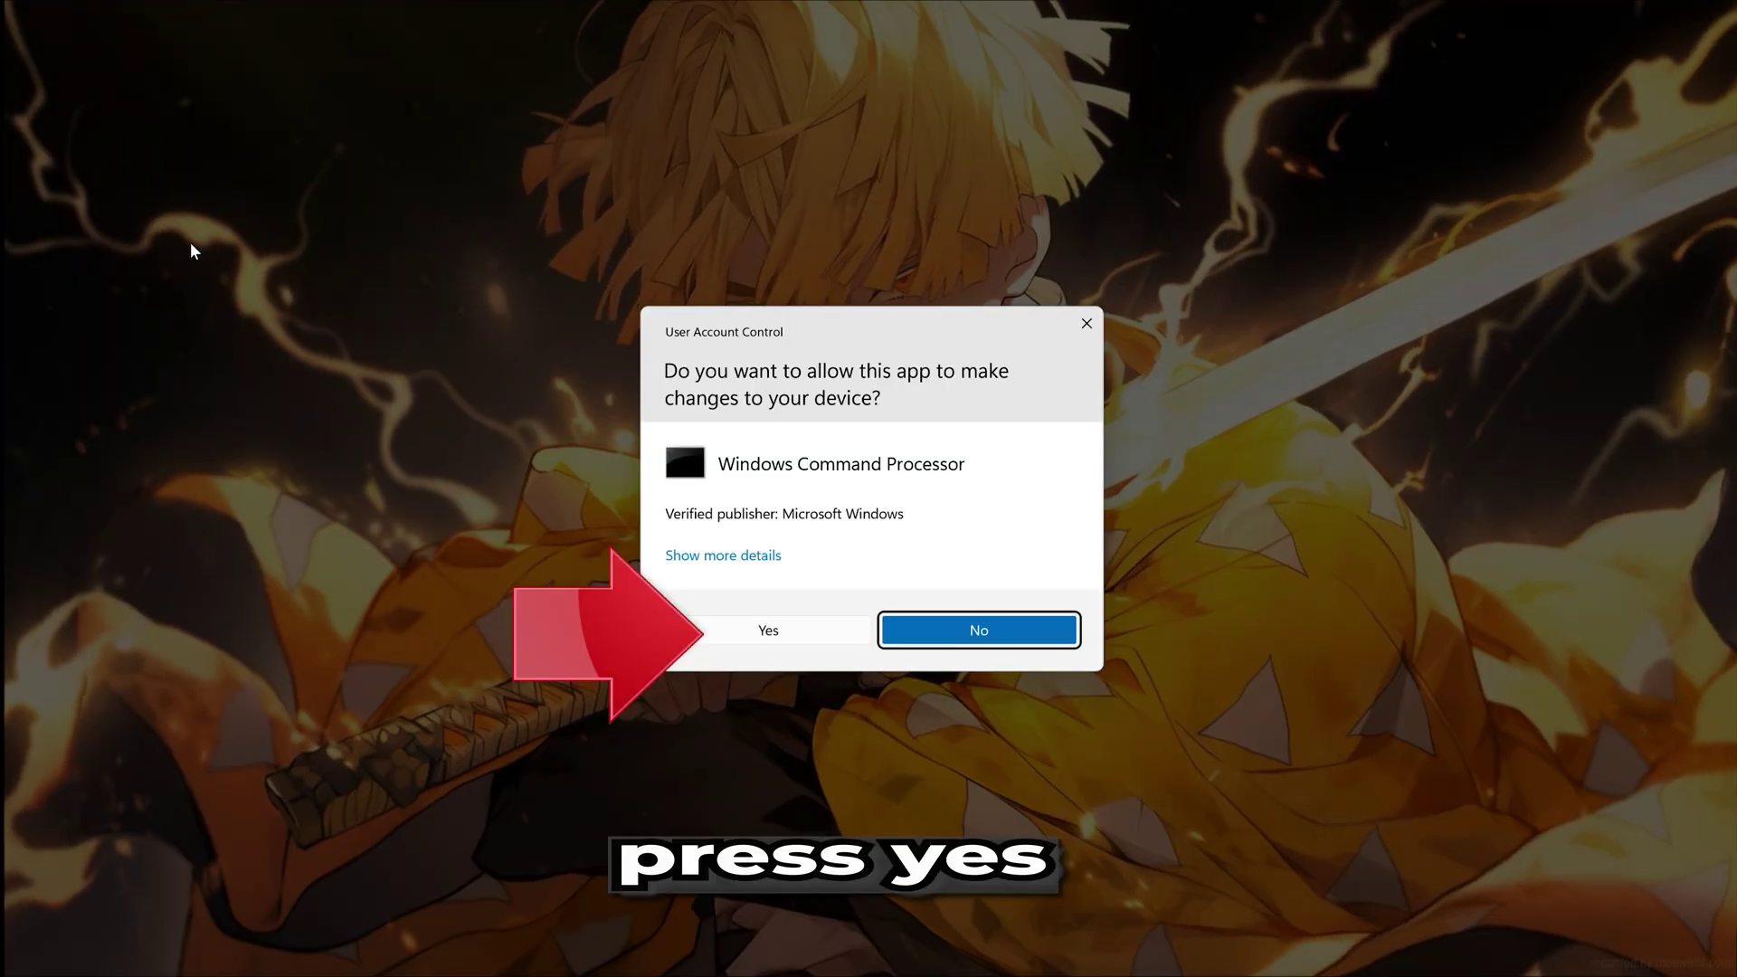
left_click(783, 633)
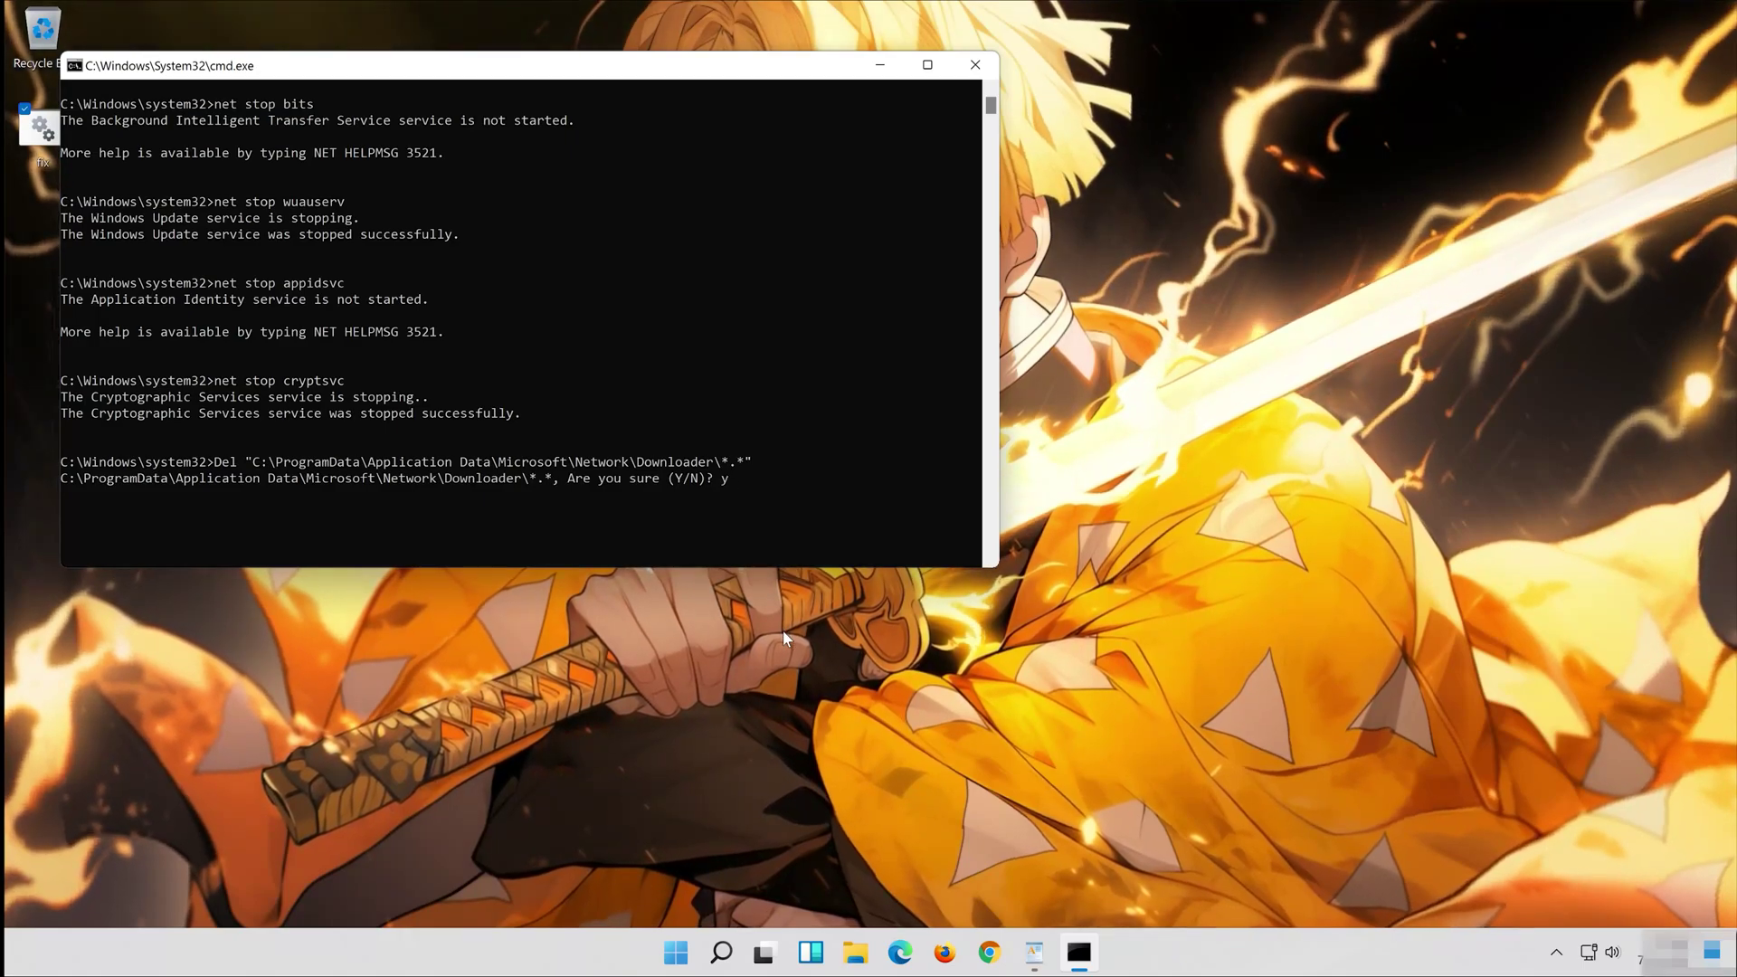
key("Return")
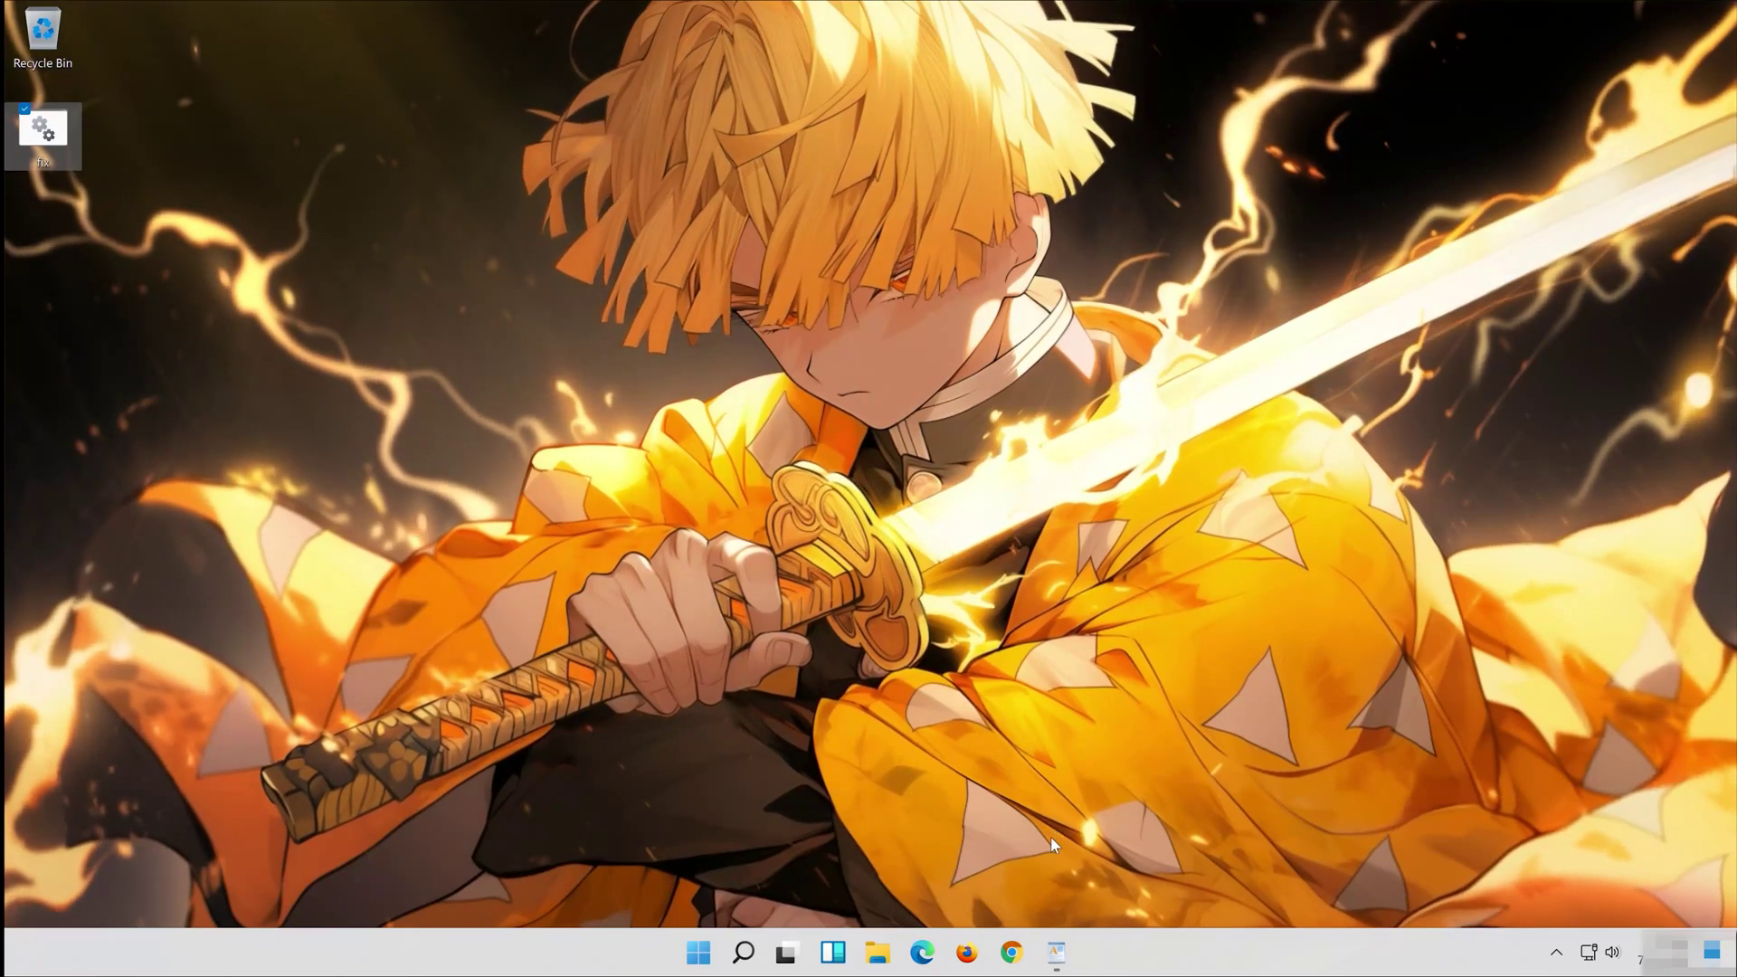
- Restart the computer after the batch file has run
left_click(690, 958)
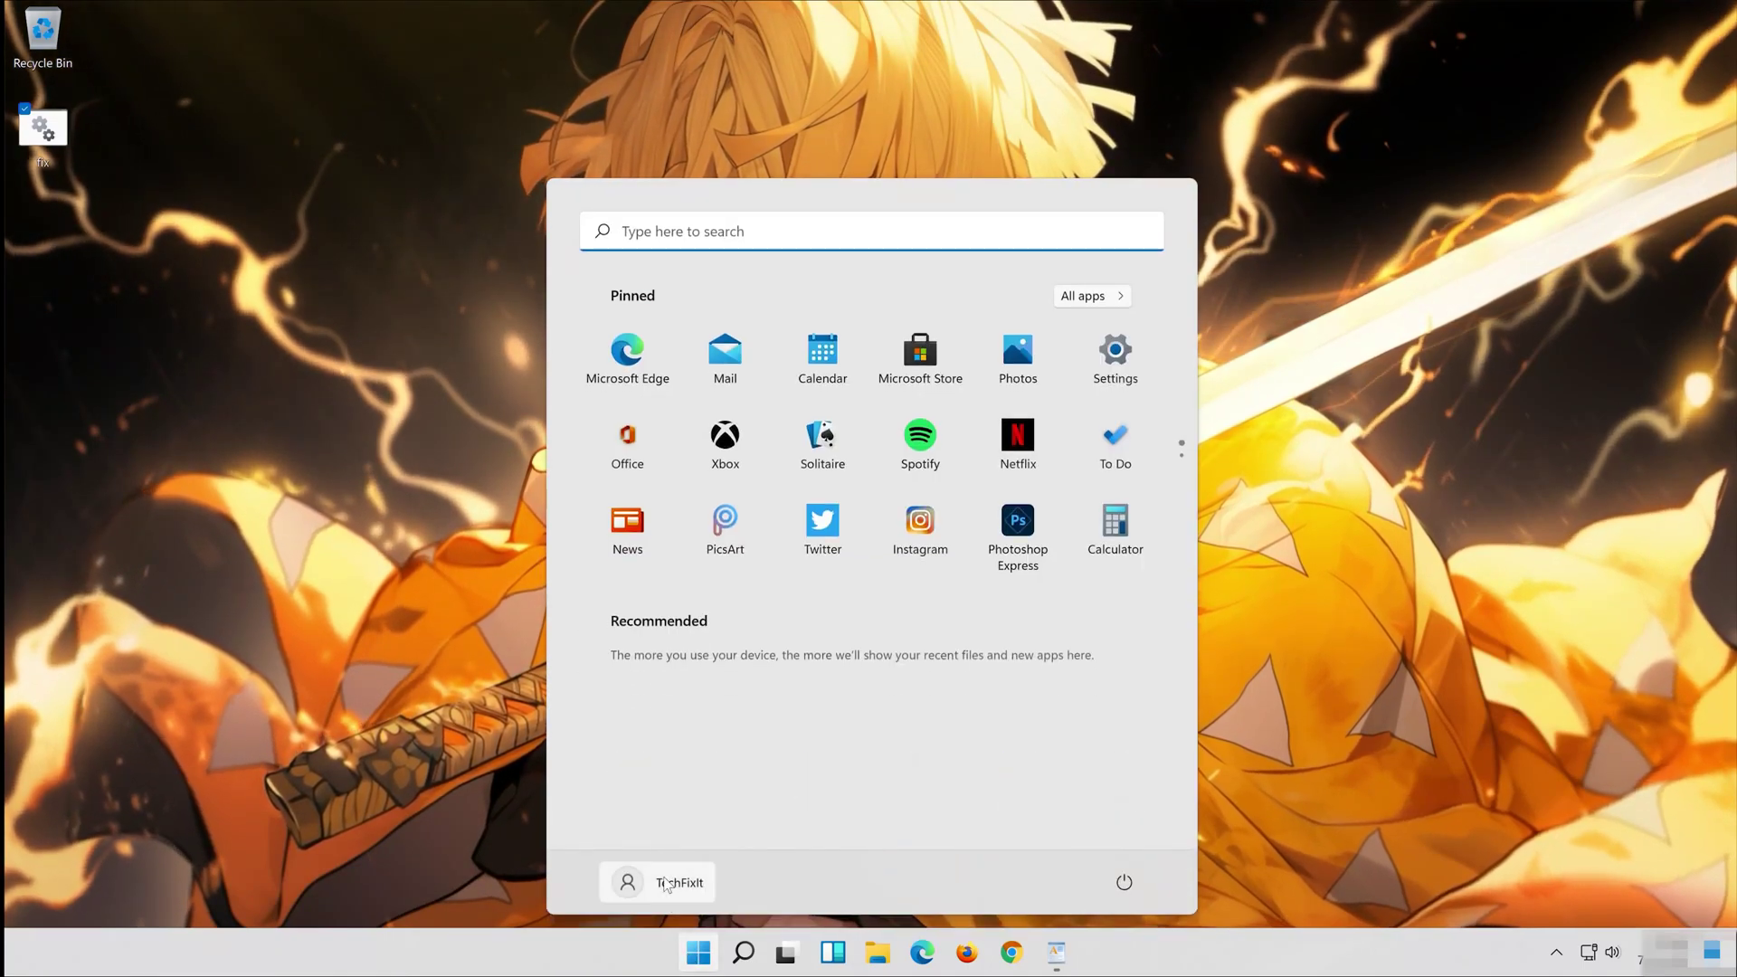
left_click(1124, 883)
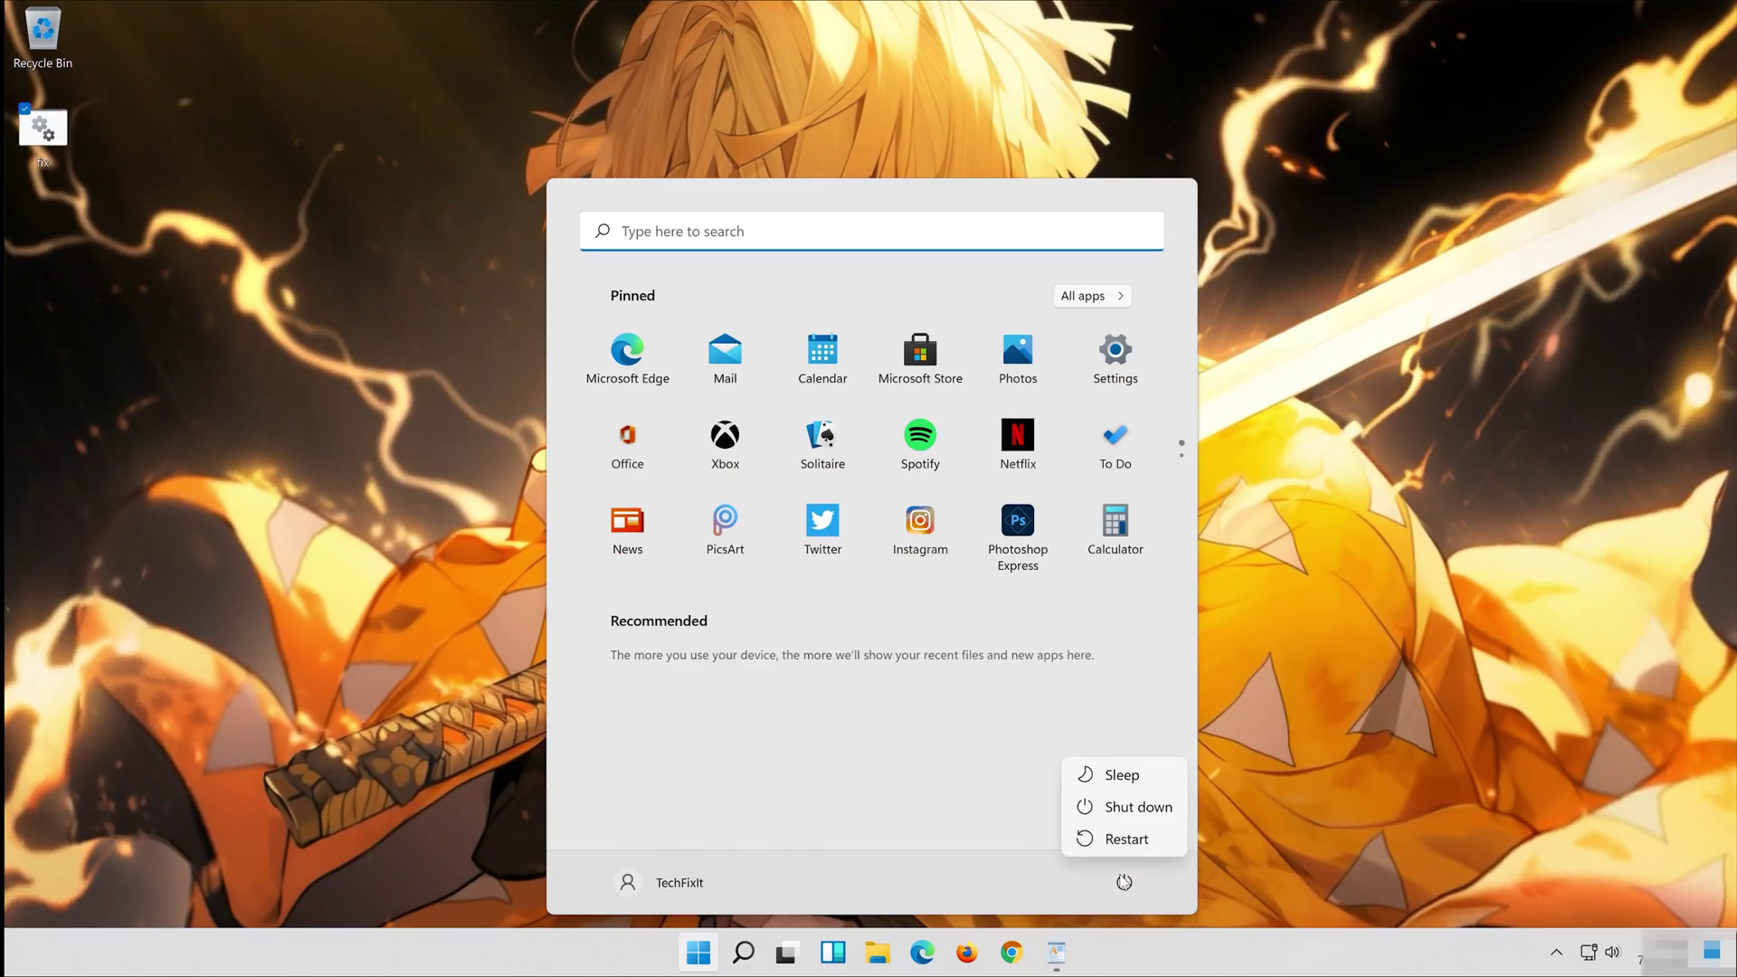
left_click(1130, 840)
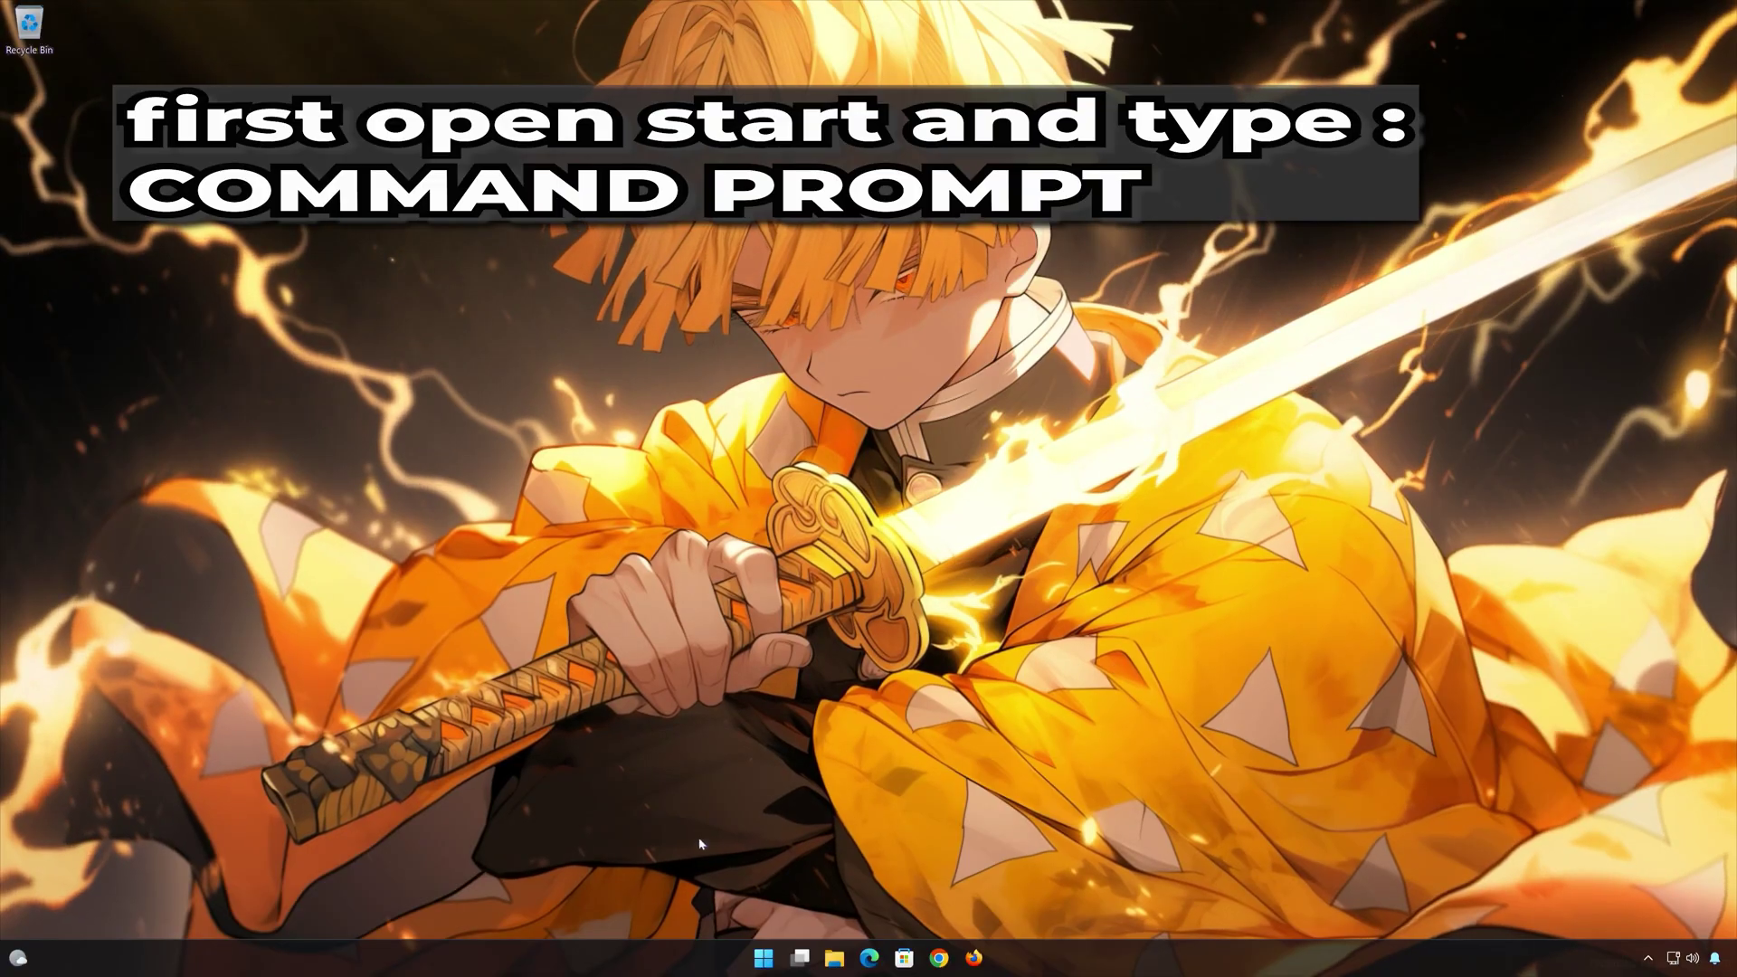
- Open Command Prompt as administrator, allow the changes to the device, and move its window toward the middle of the desktop
left_click(774, 953)
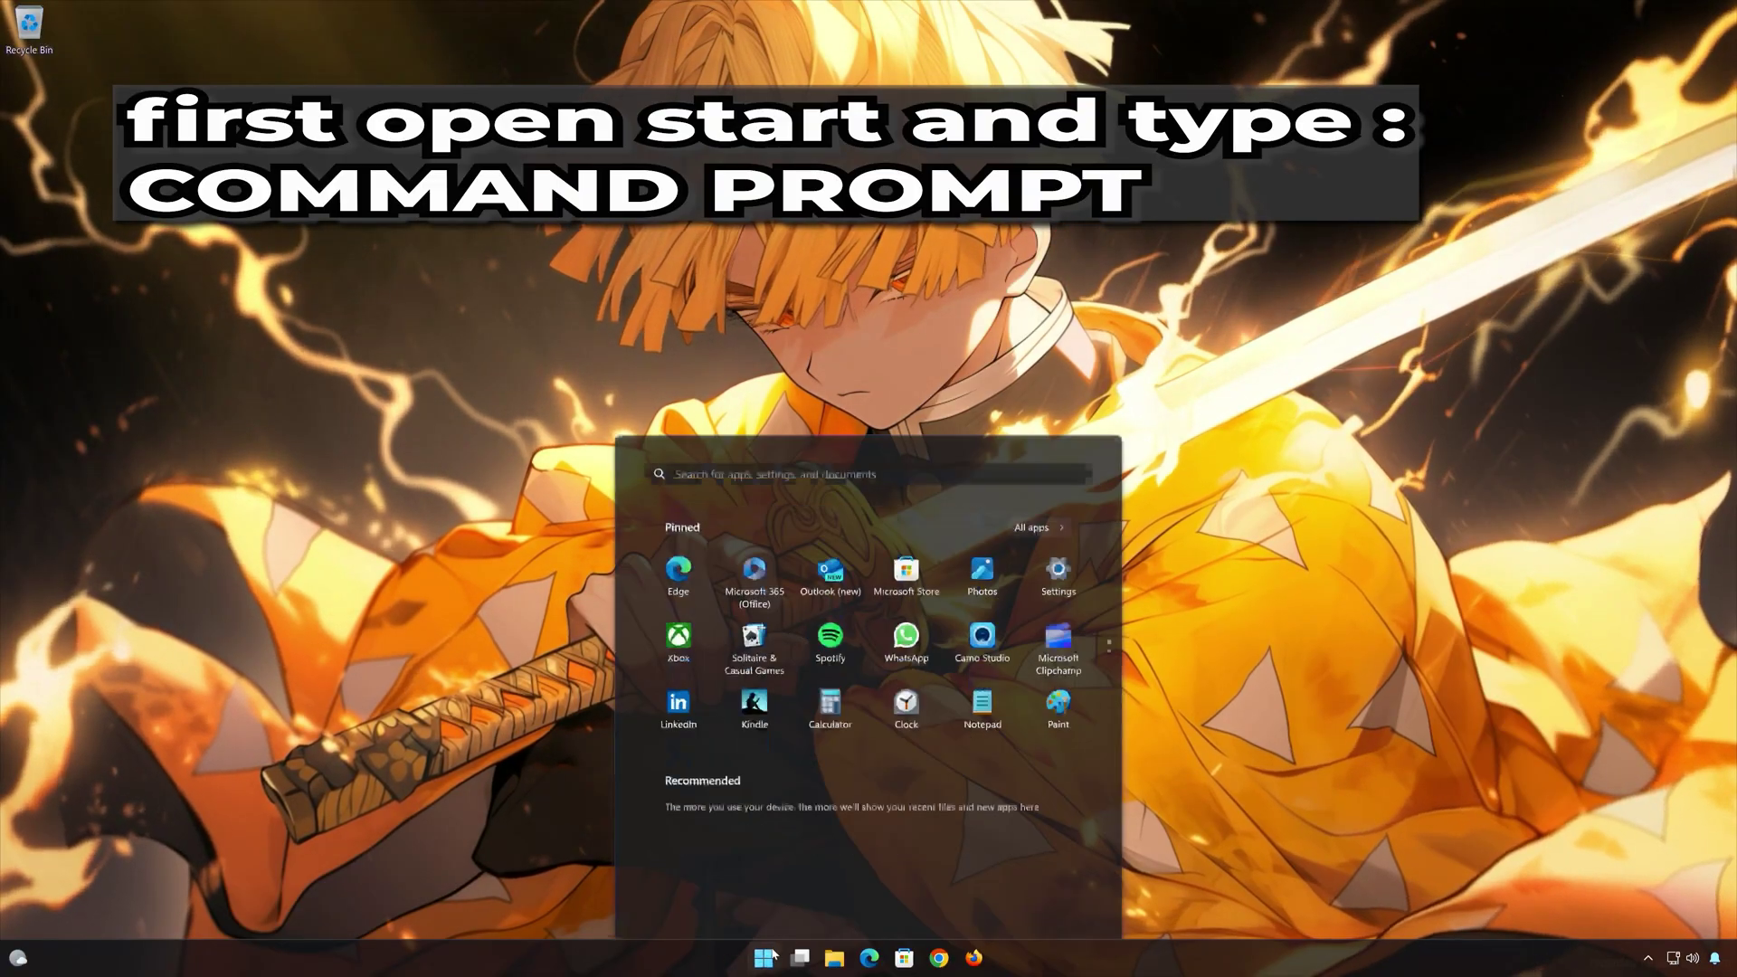
type("cmd")
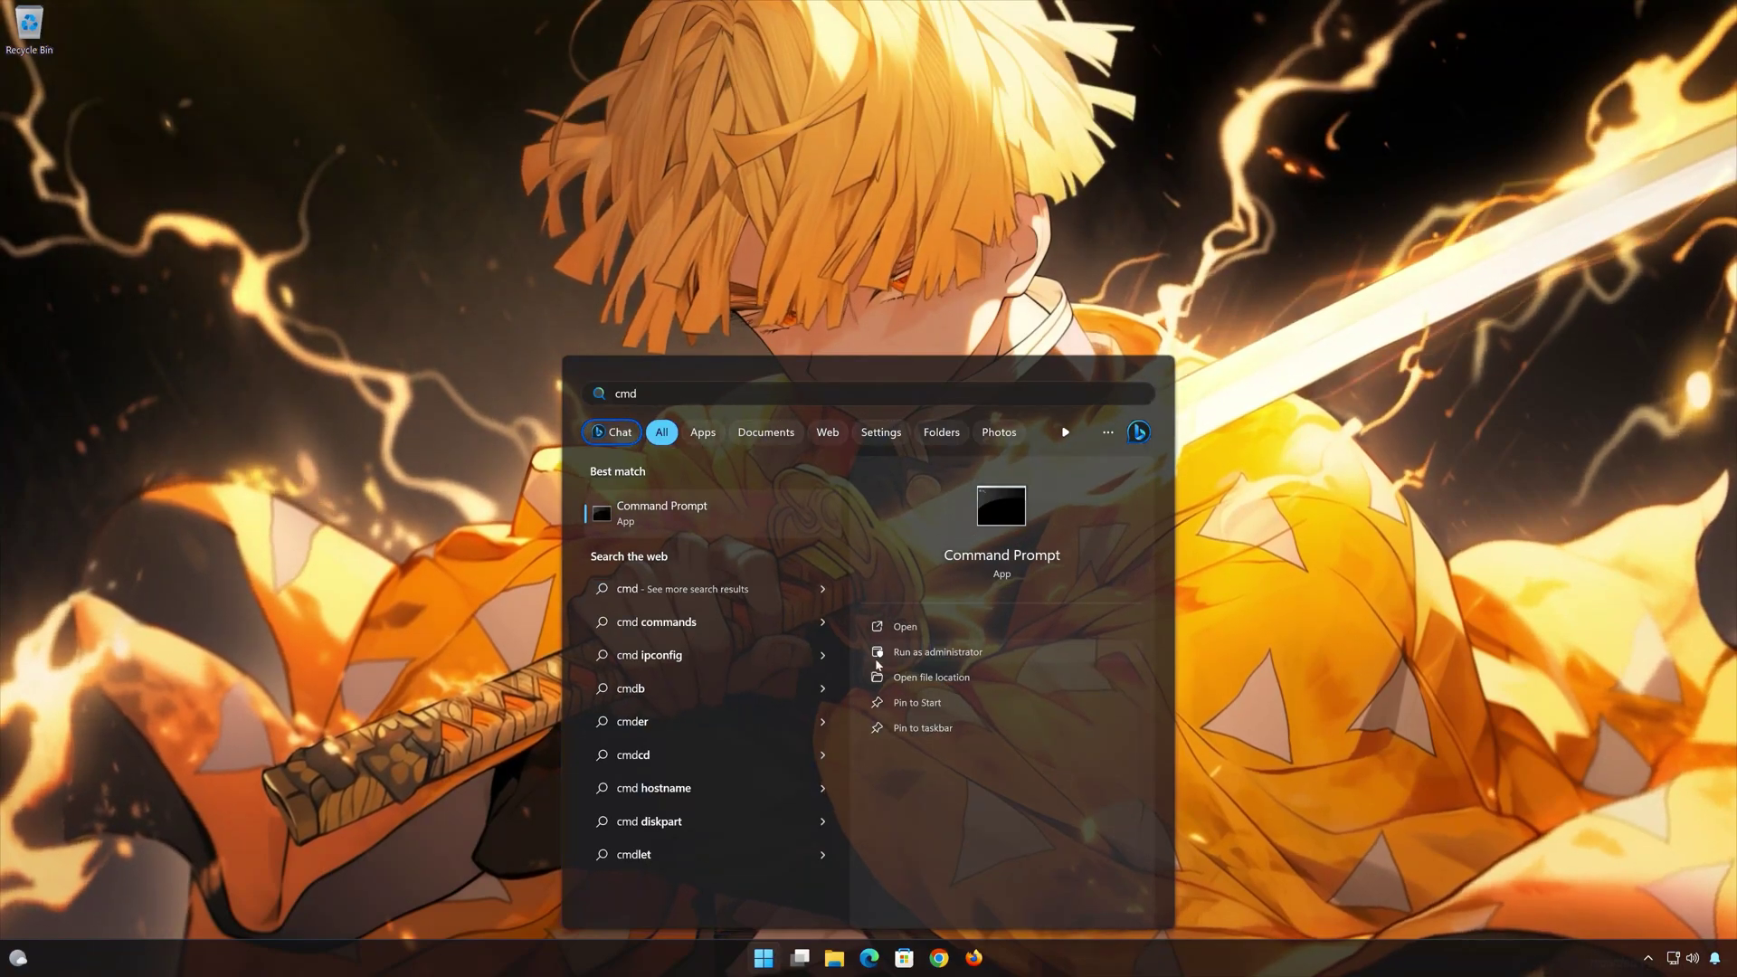
left_click(1026, 651)
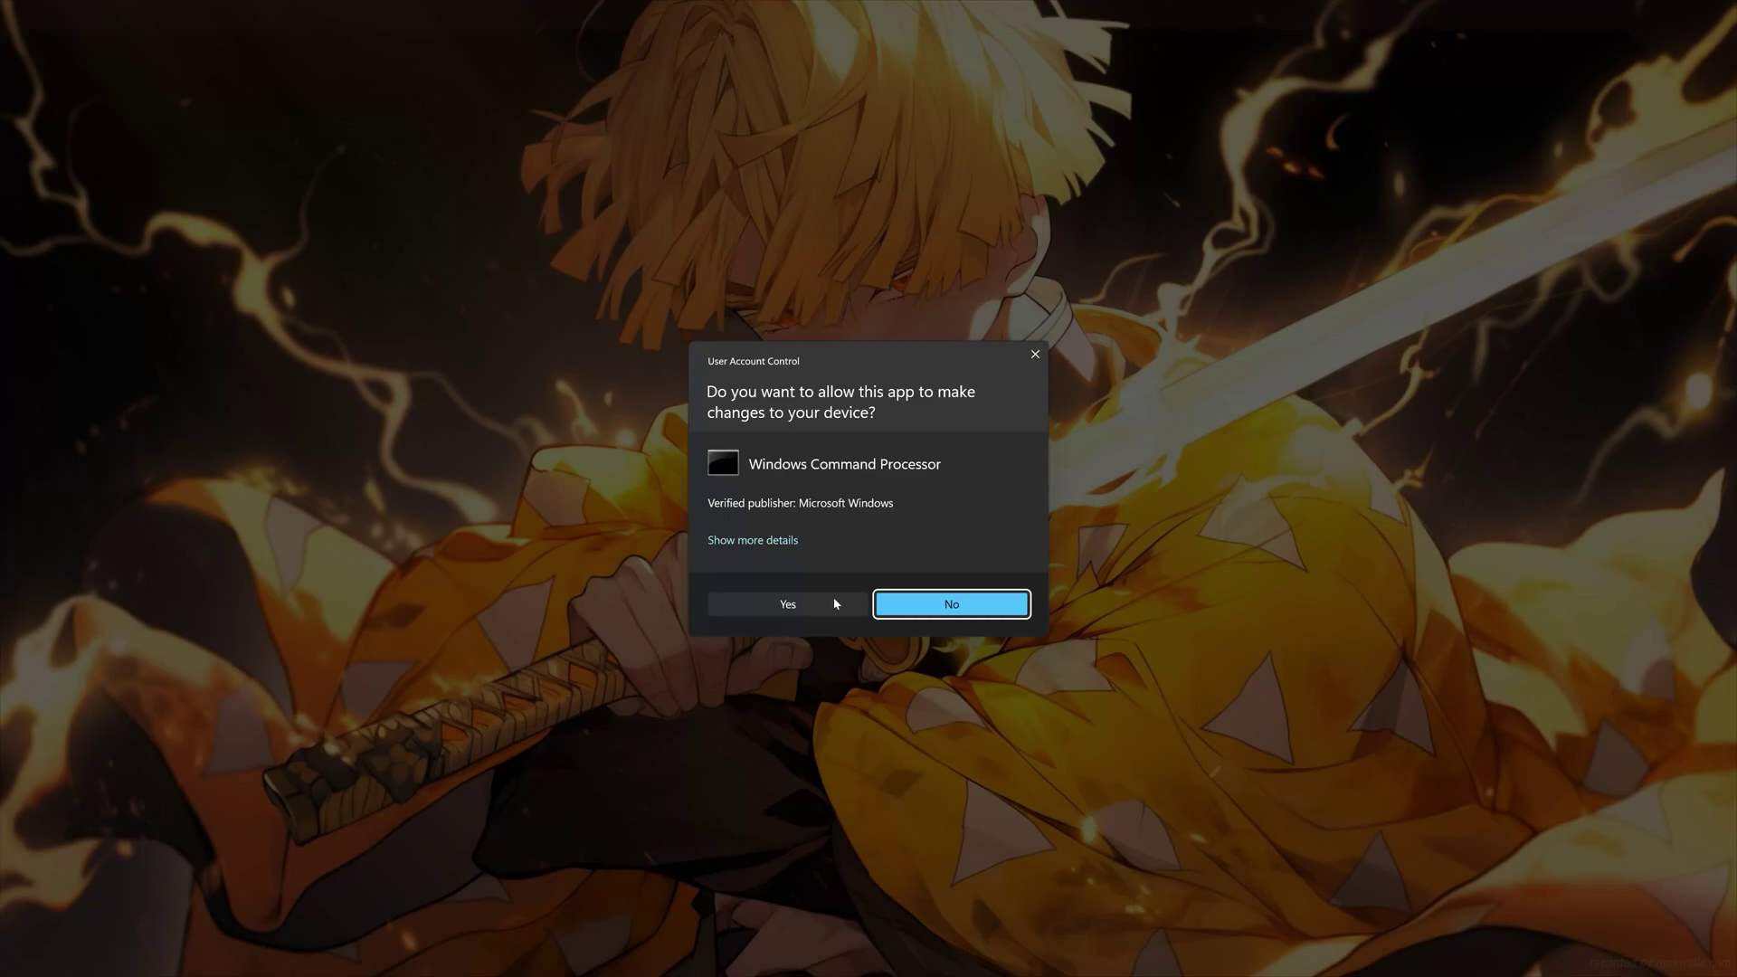
left_click(784, 611)
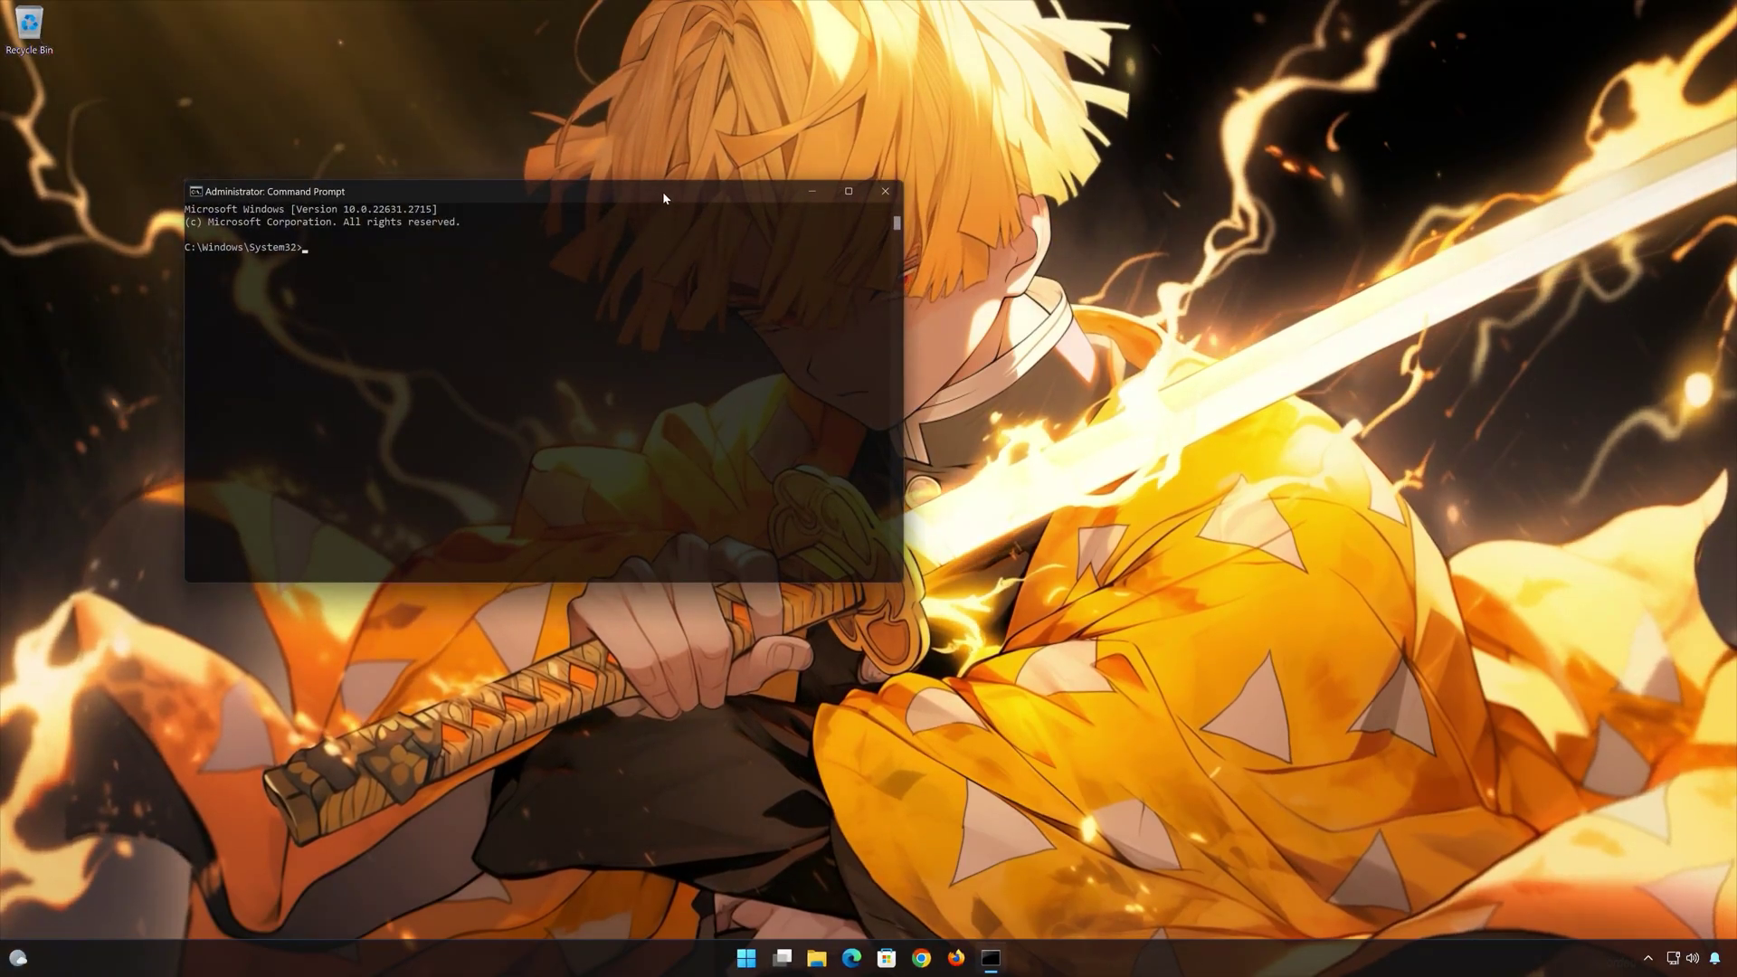
left_click_drag(663, 191, 977, 273)
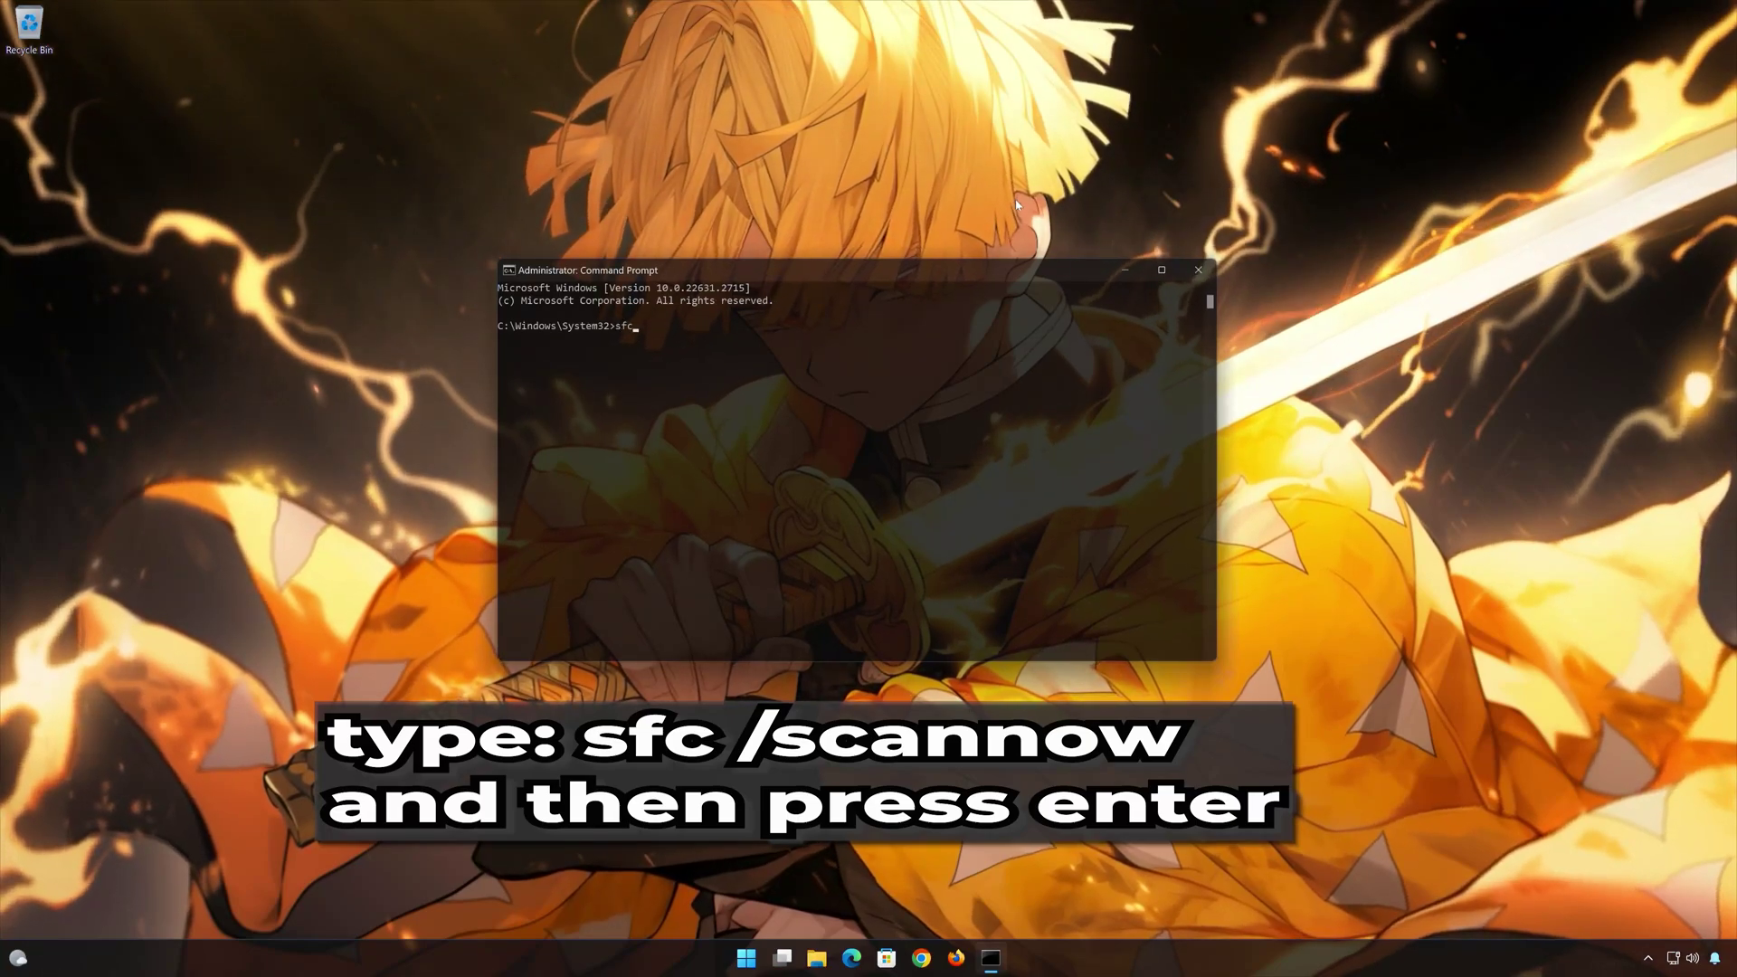
- Run sfc /scannow in the administrator Command Prompt and exit once the scan has finished
type("sfc /sca")
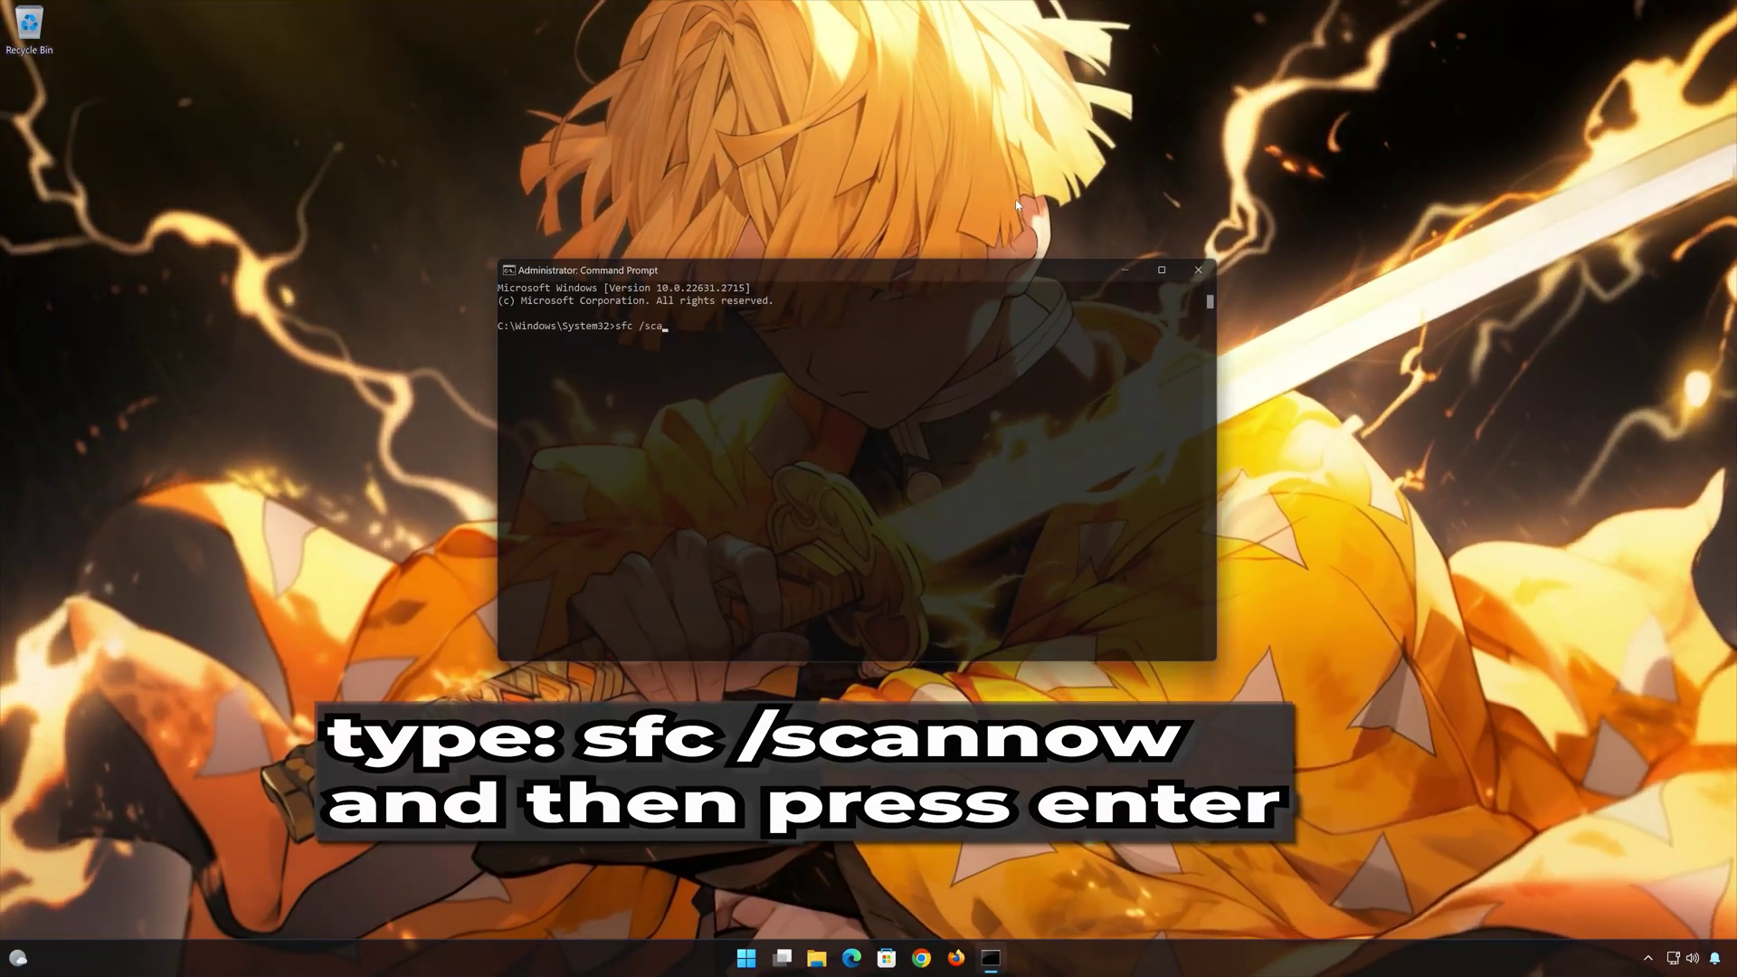
type("nnow")
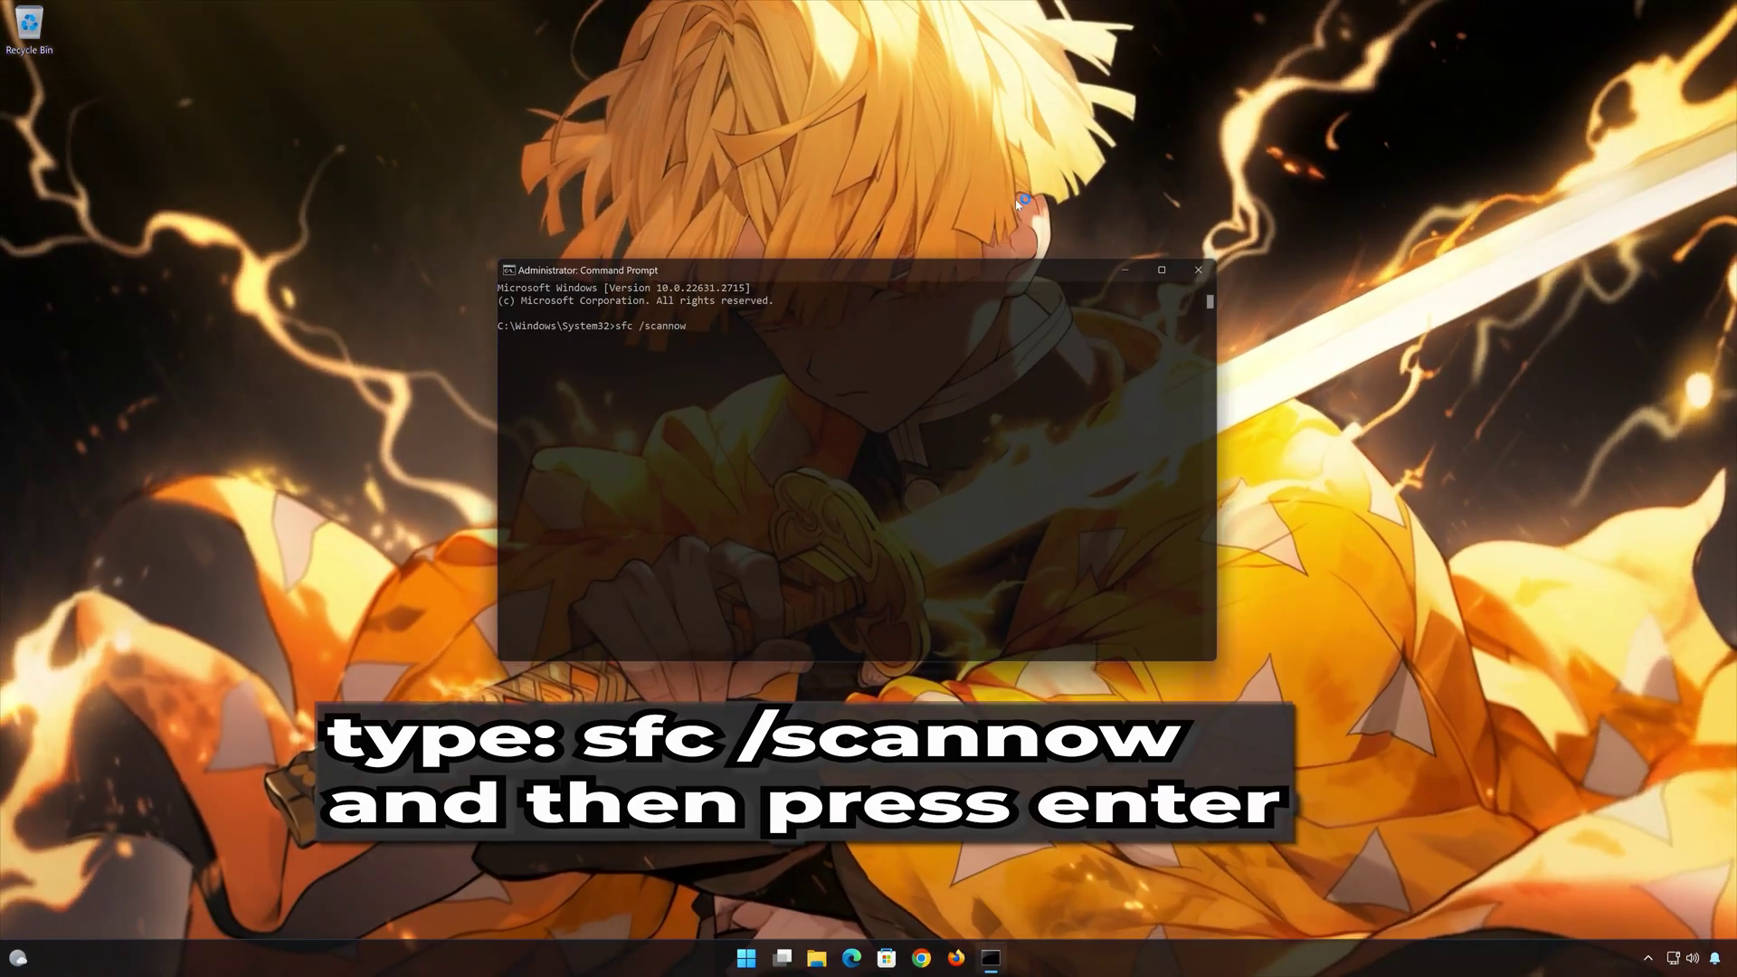
key("Return")
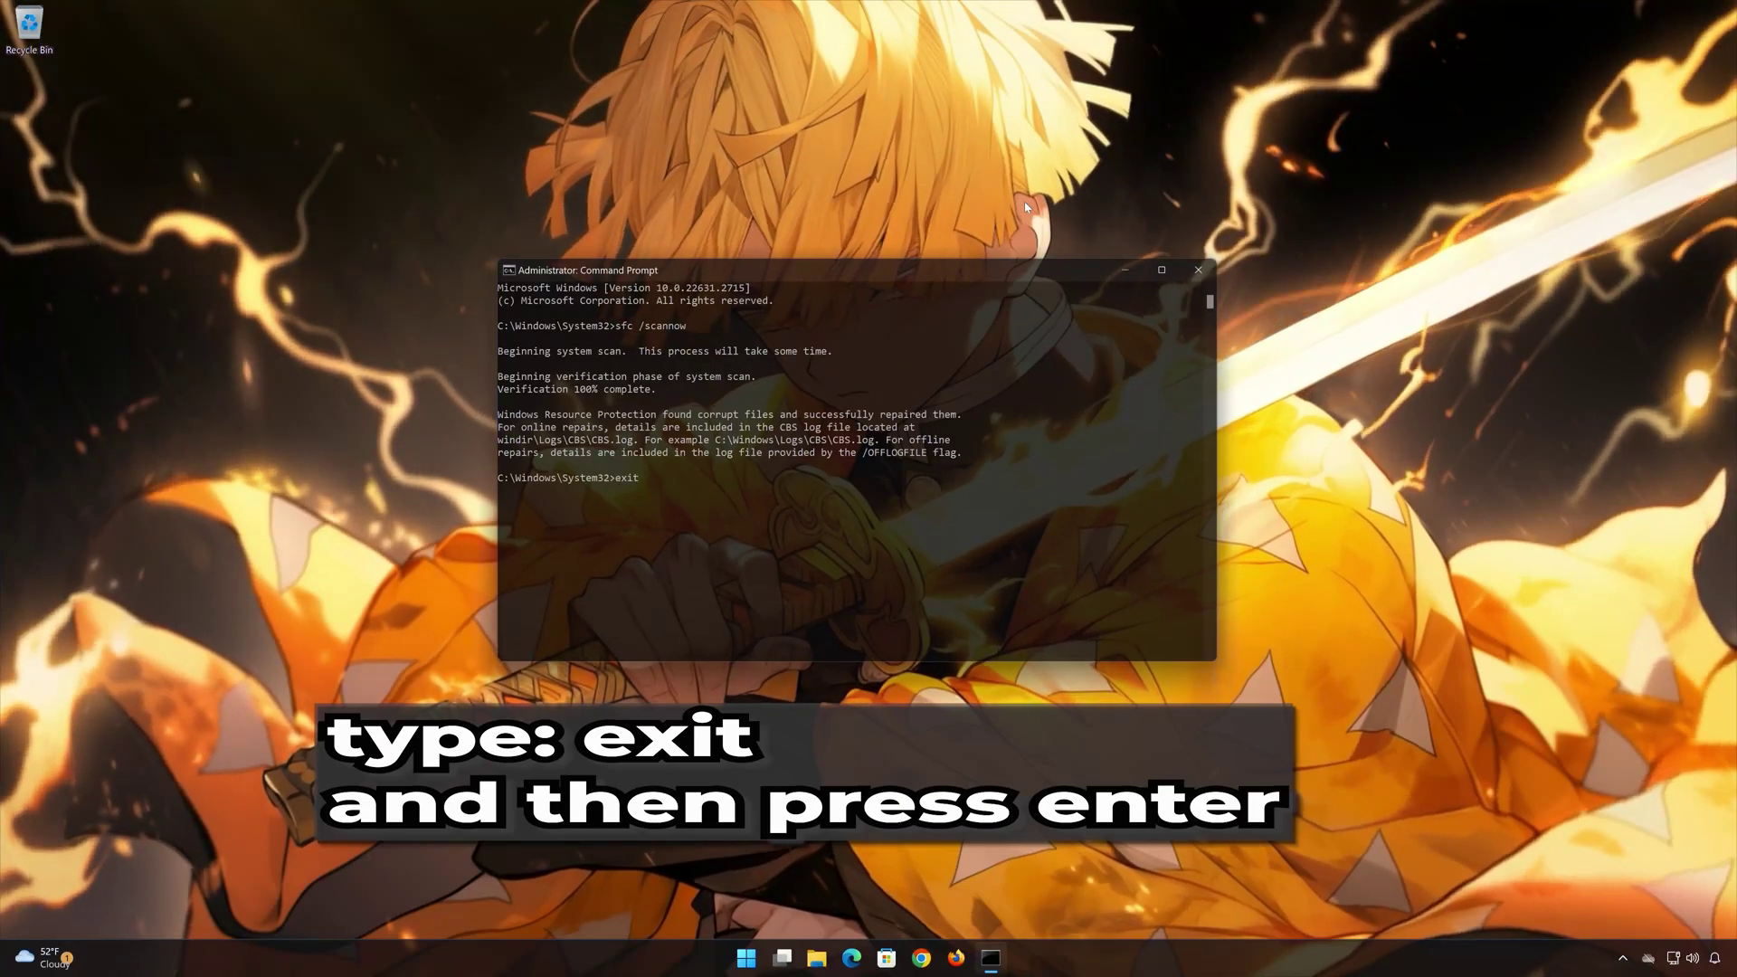
key("Return")
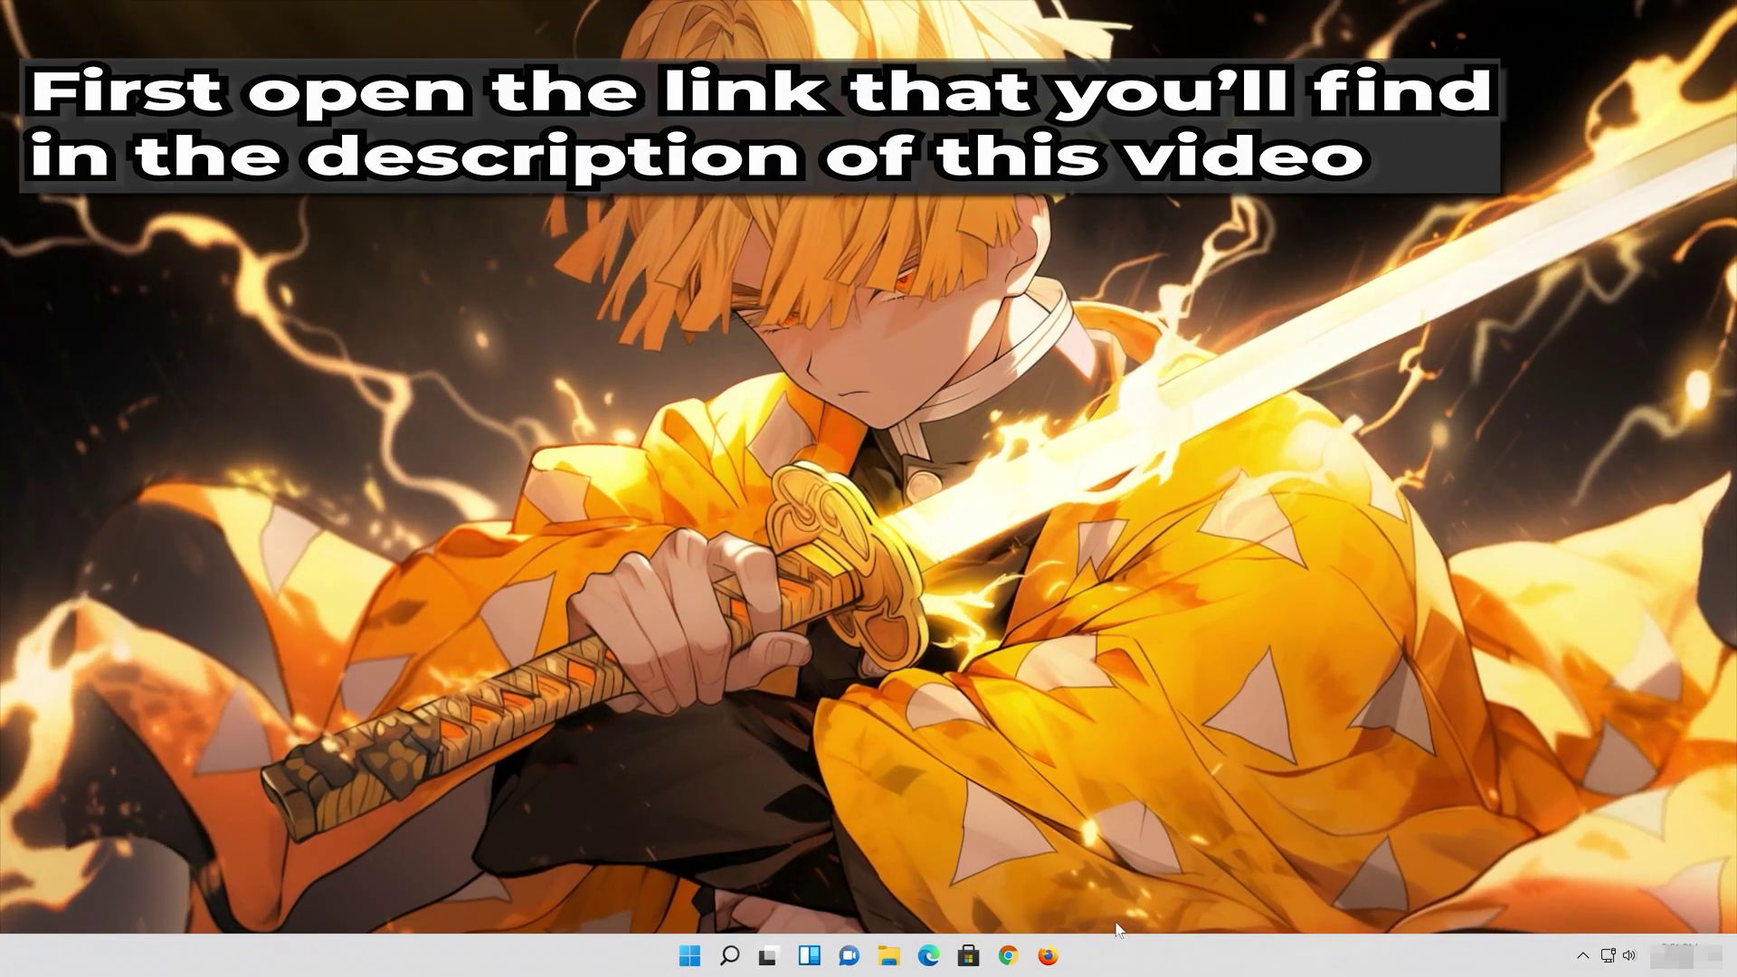
left_click(1048, 957)
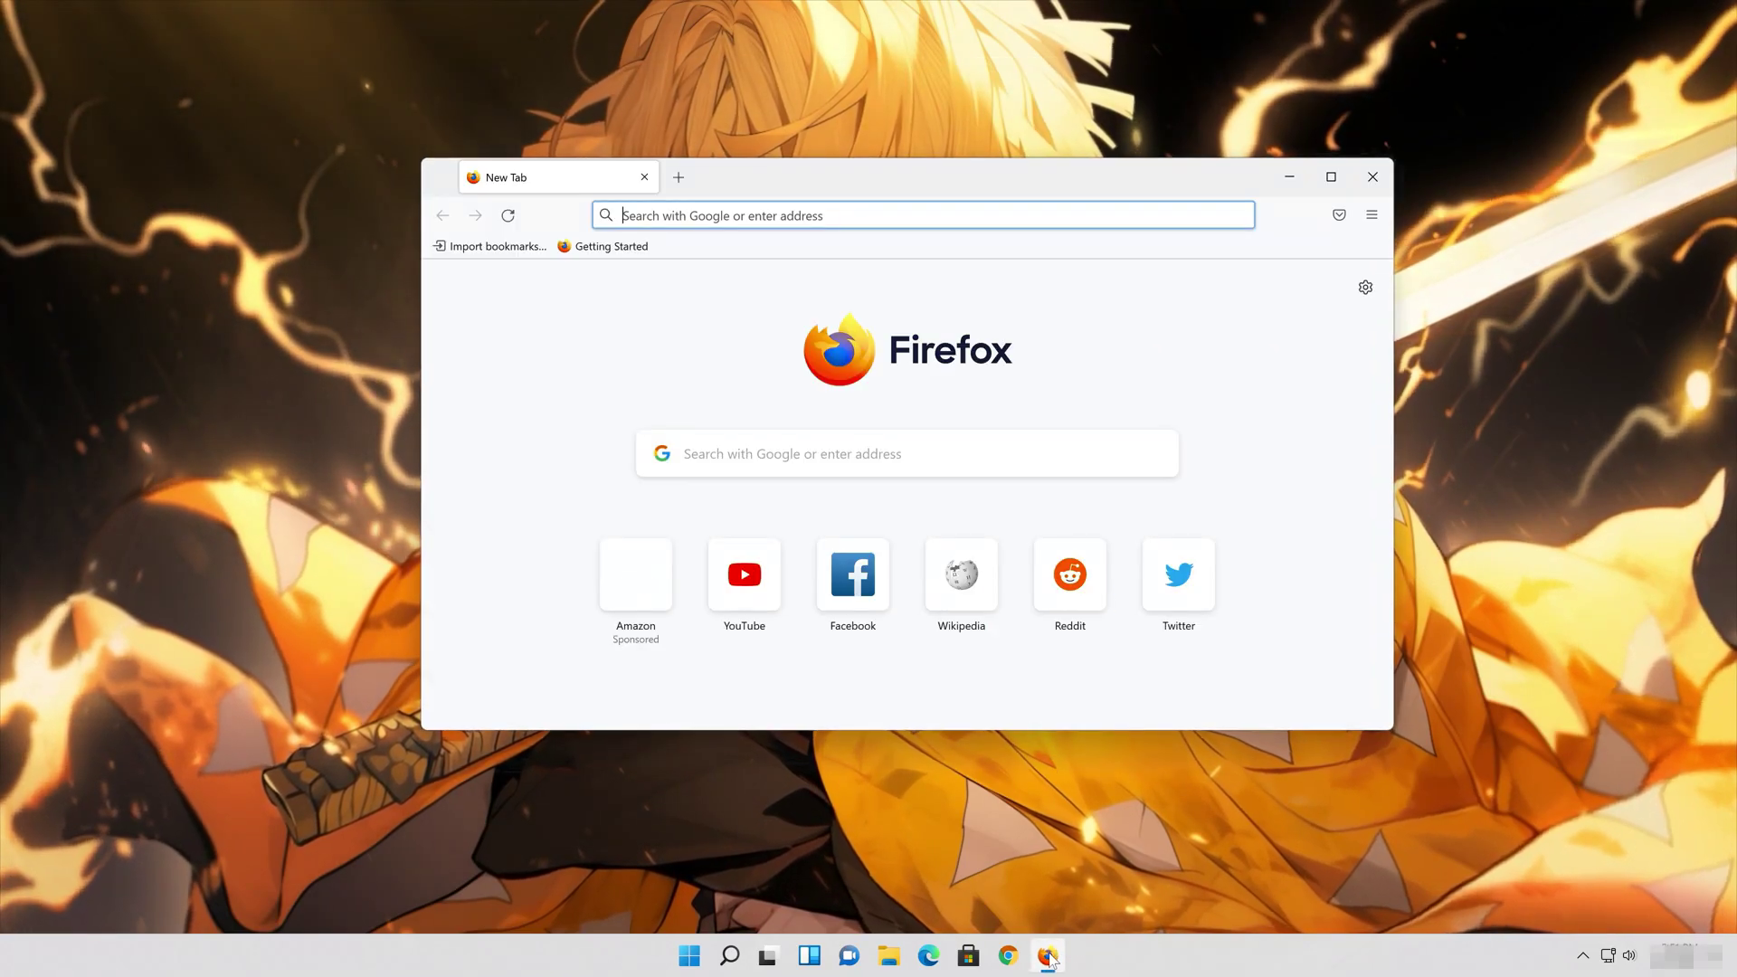
right_click(844, 215)
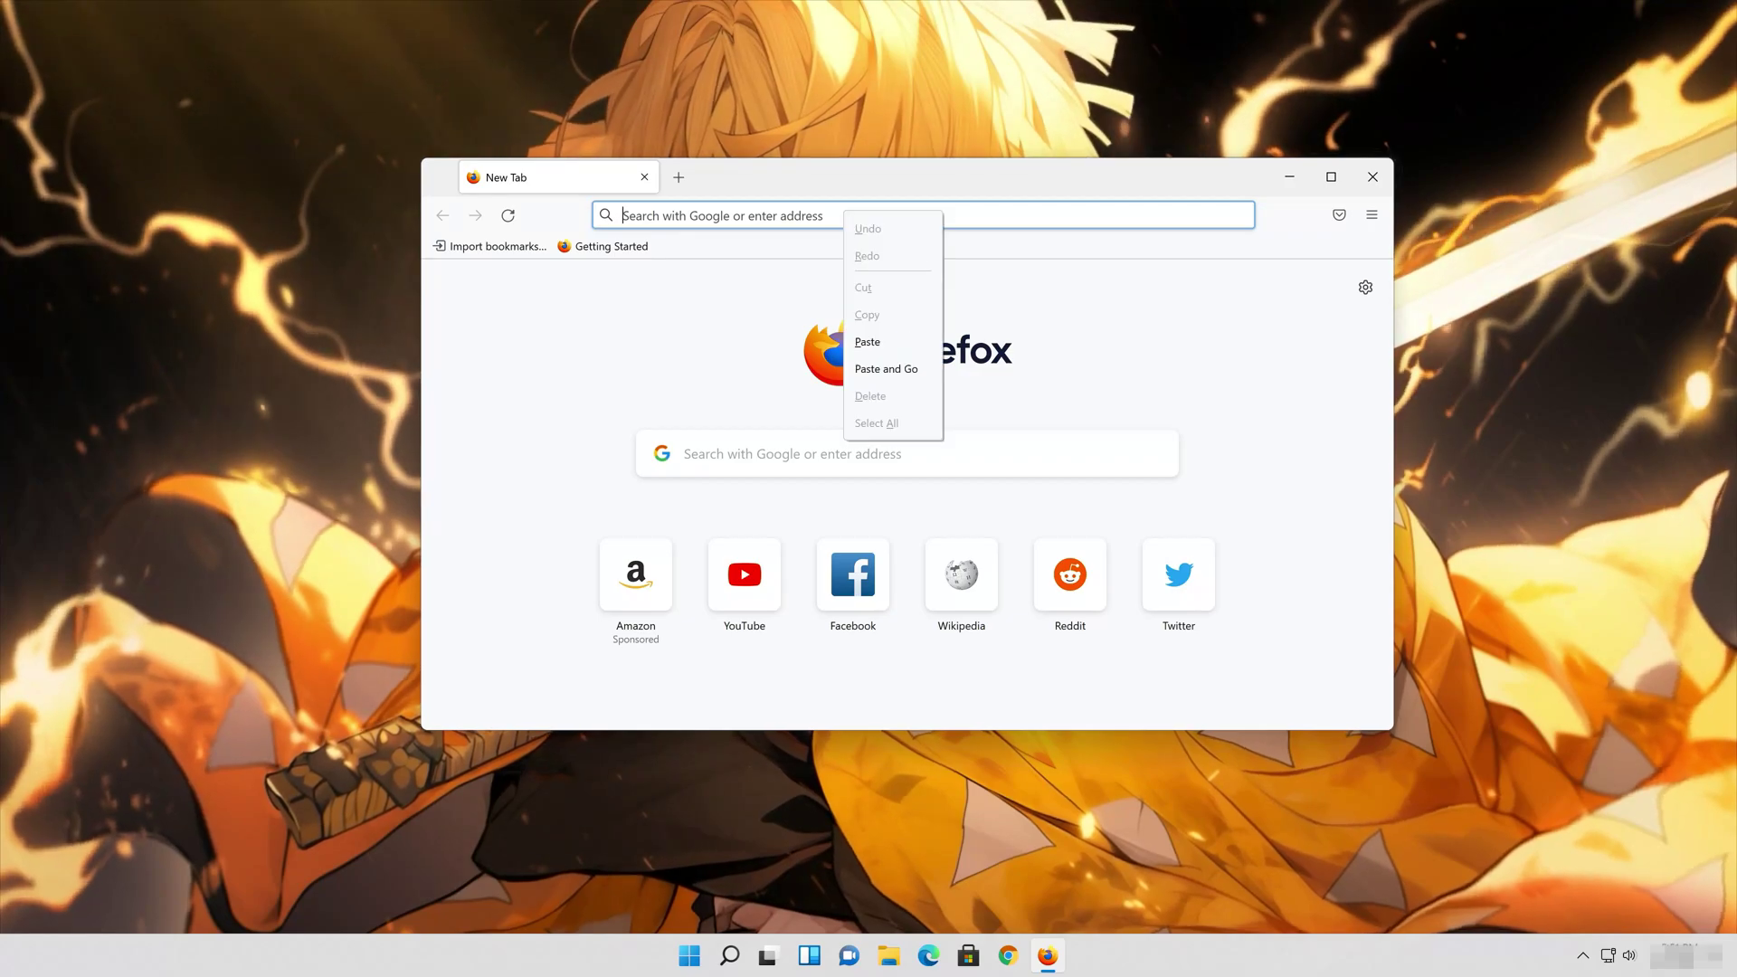
left_click(882, 368)
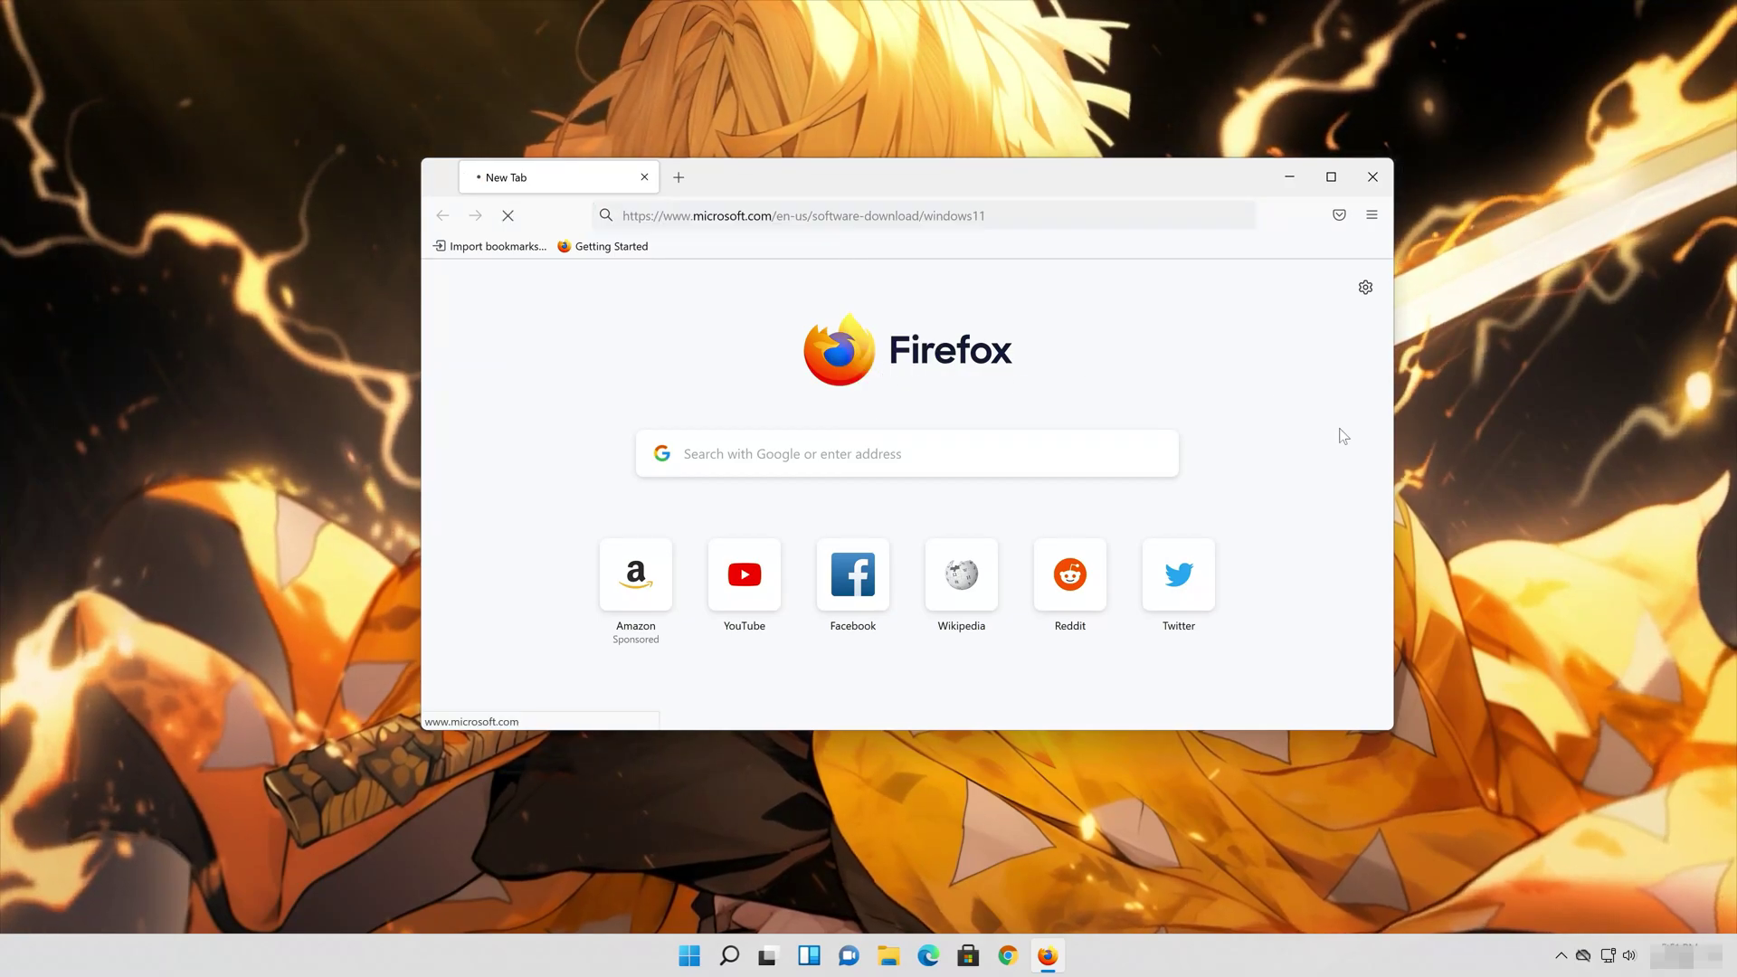
- Download MediaCreationToolW11.exe from the Create Windows 11 Installation Media section, save the file, and close the browser
scroll(1324, 448, "down", 8)
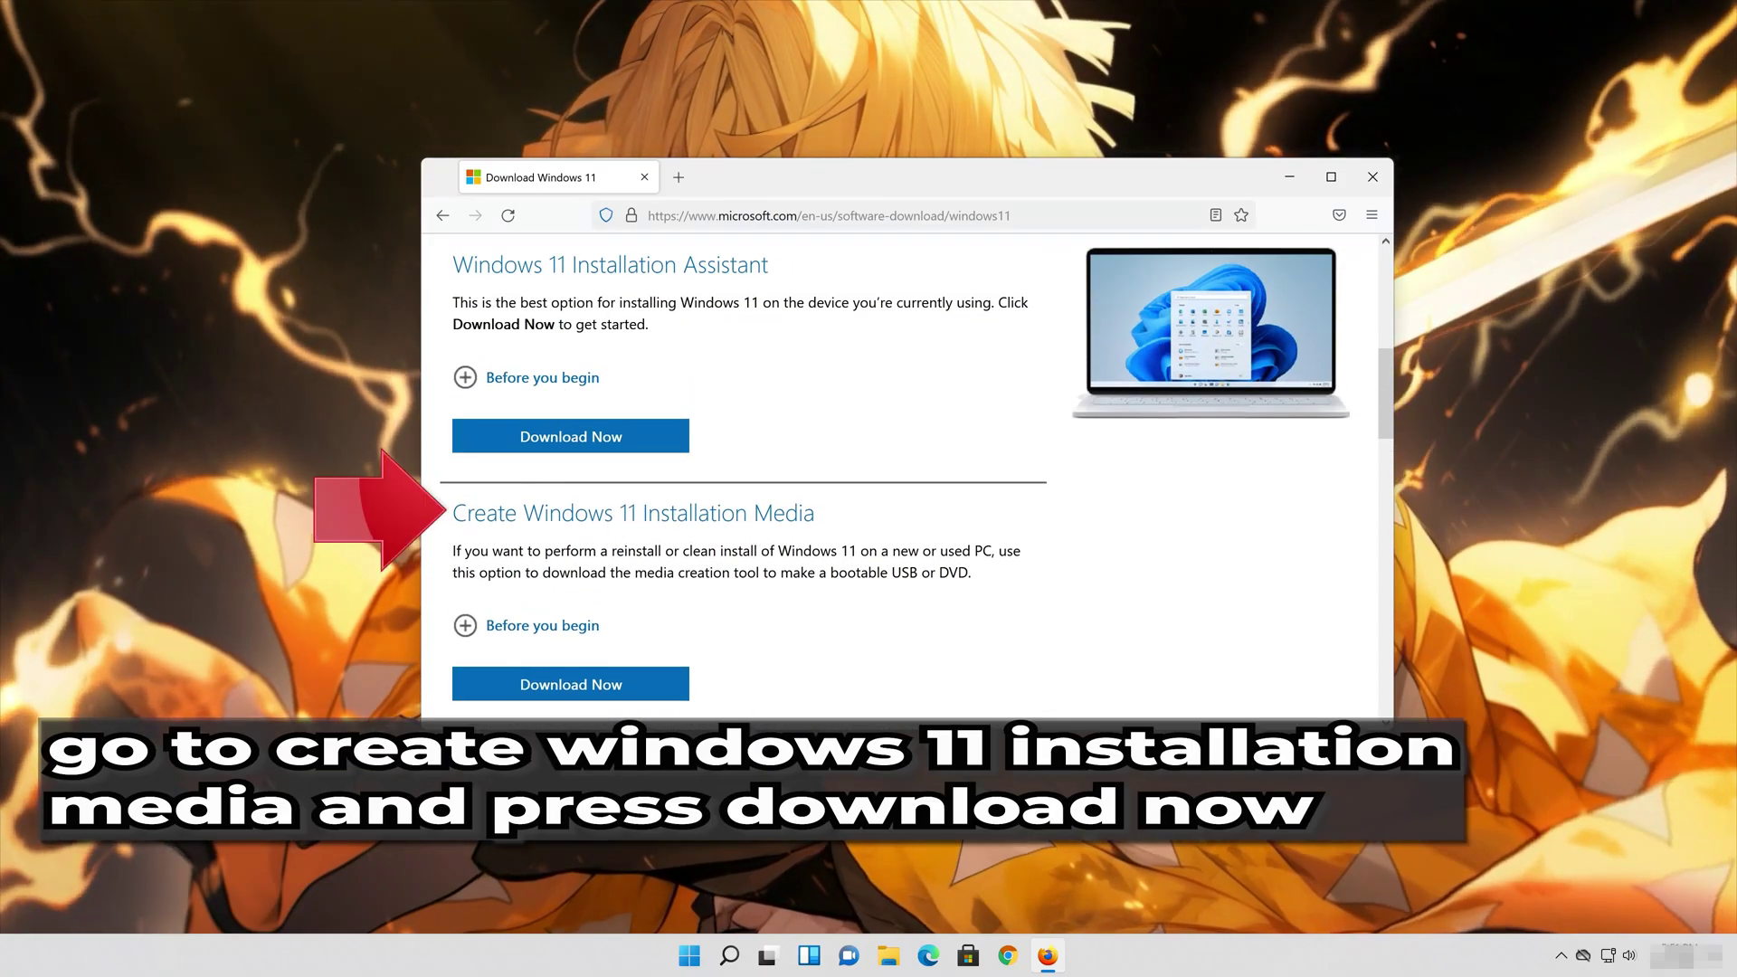
left_click(599, 692)
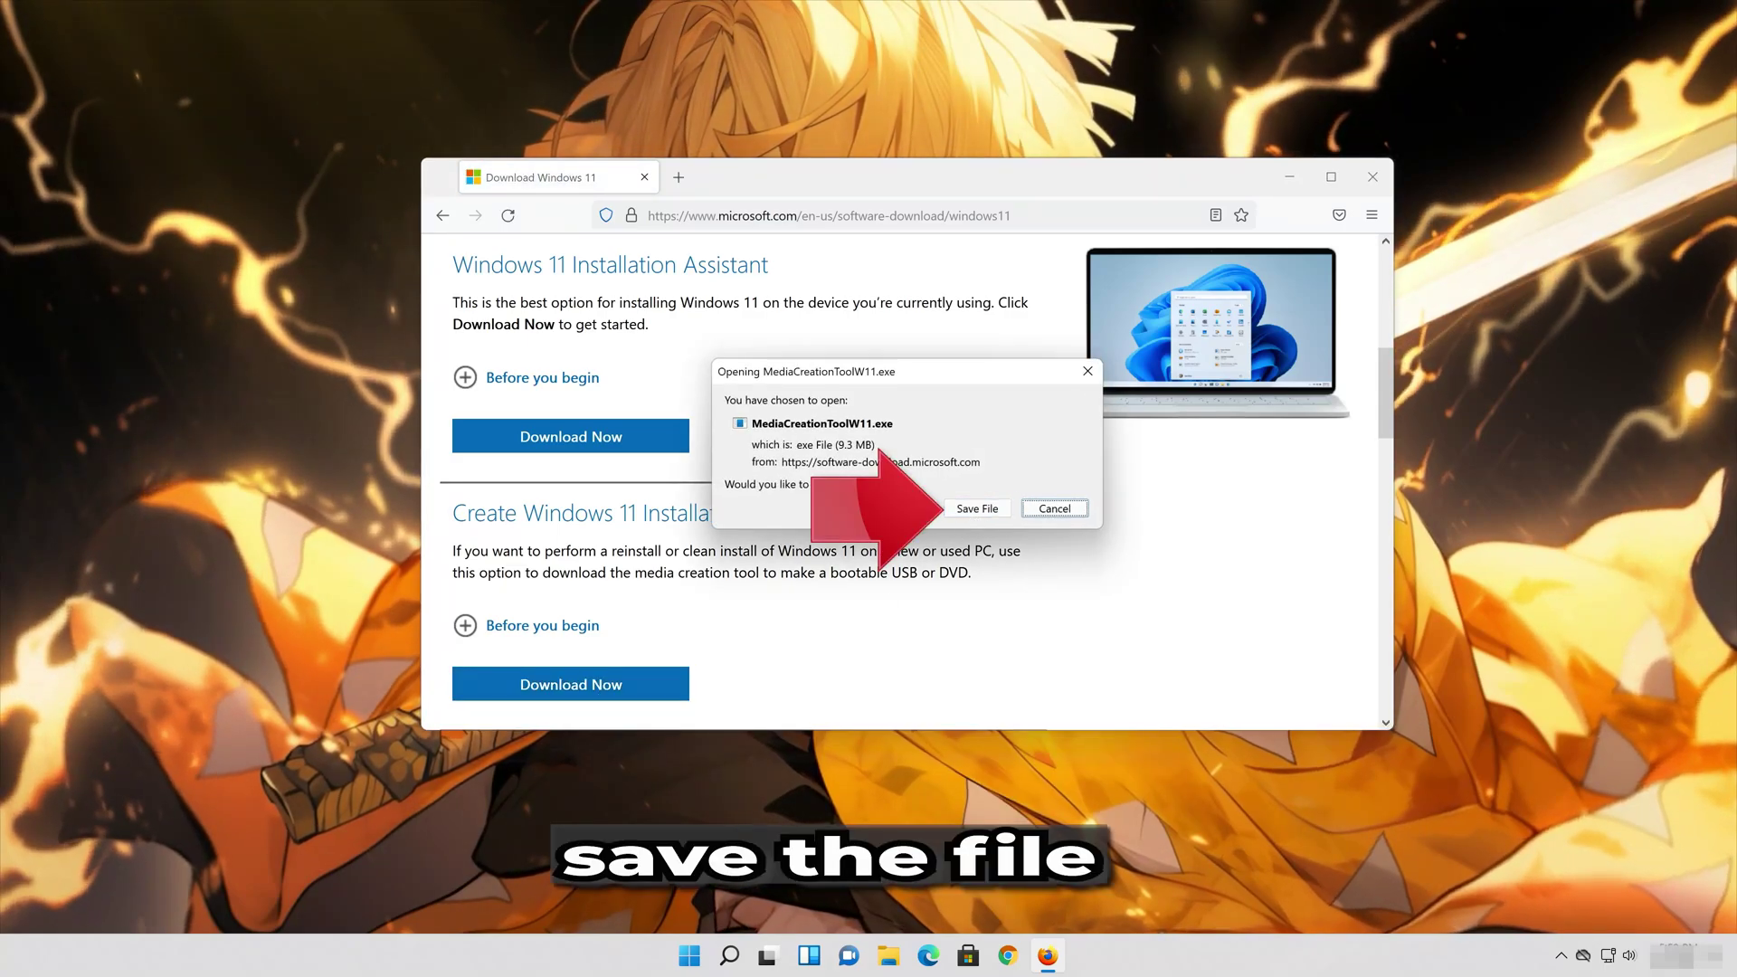
left_click(975, 514)
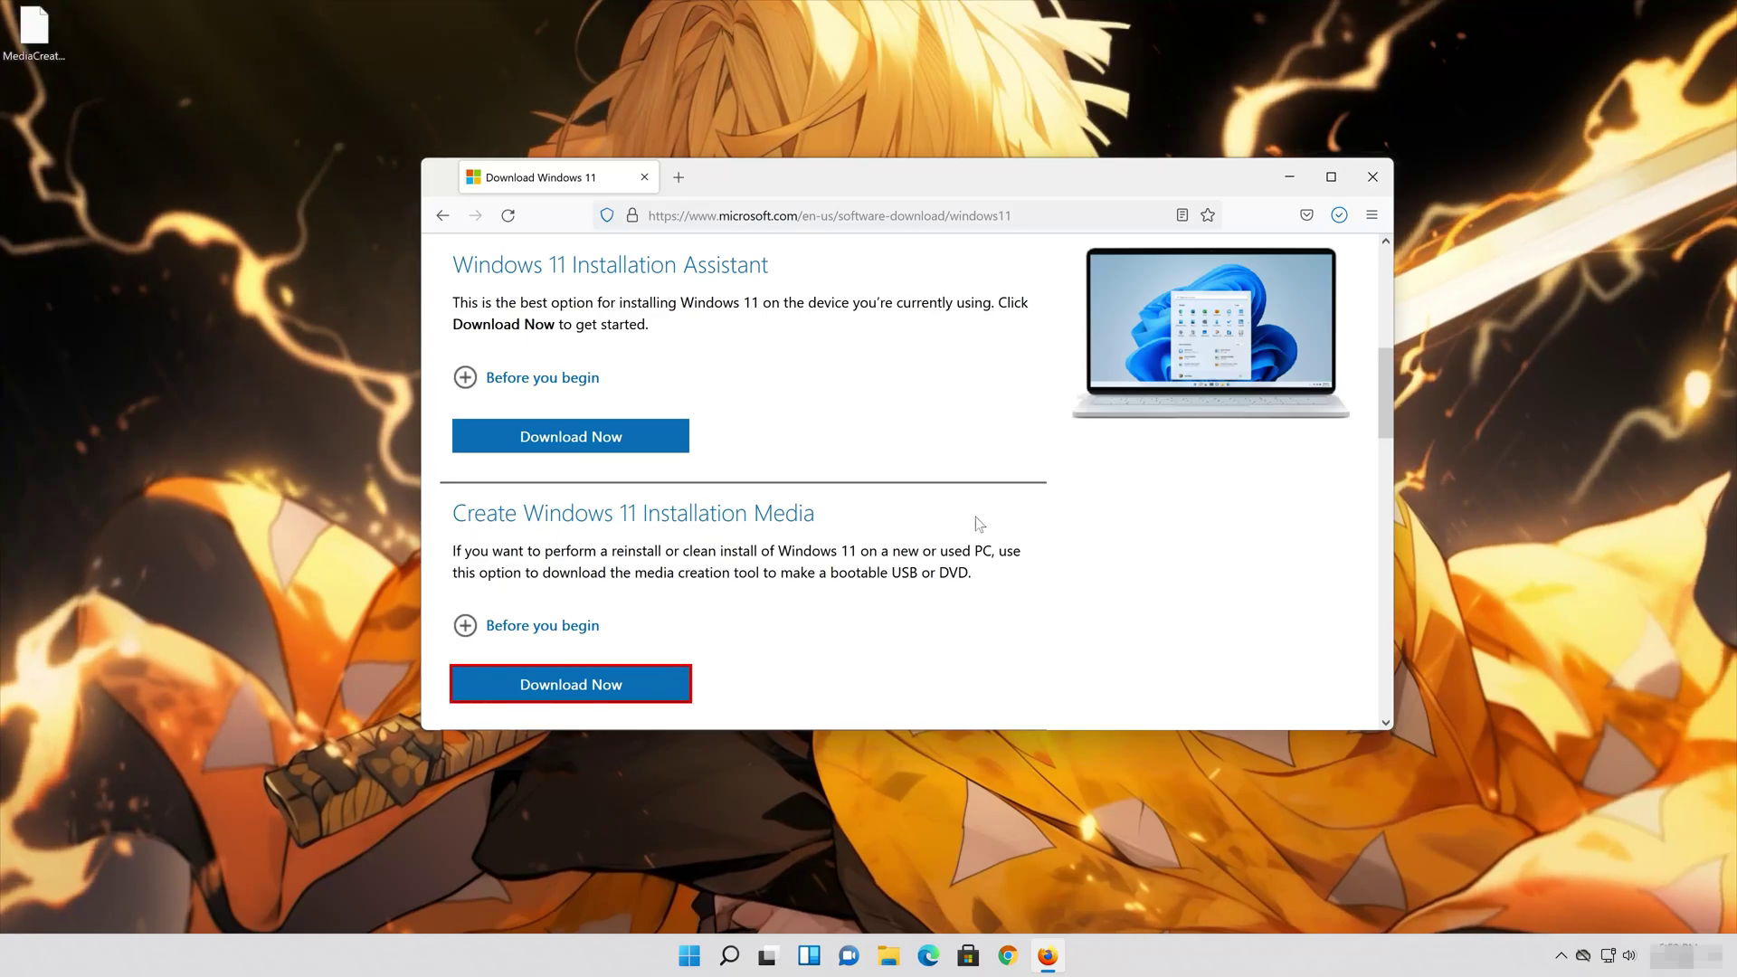
left_click(1371, 188)
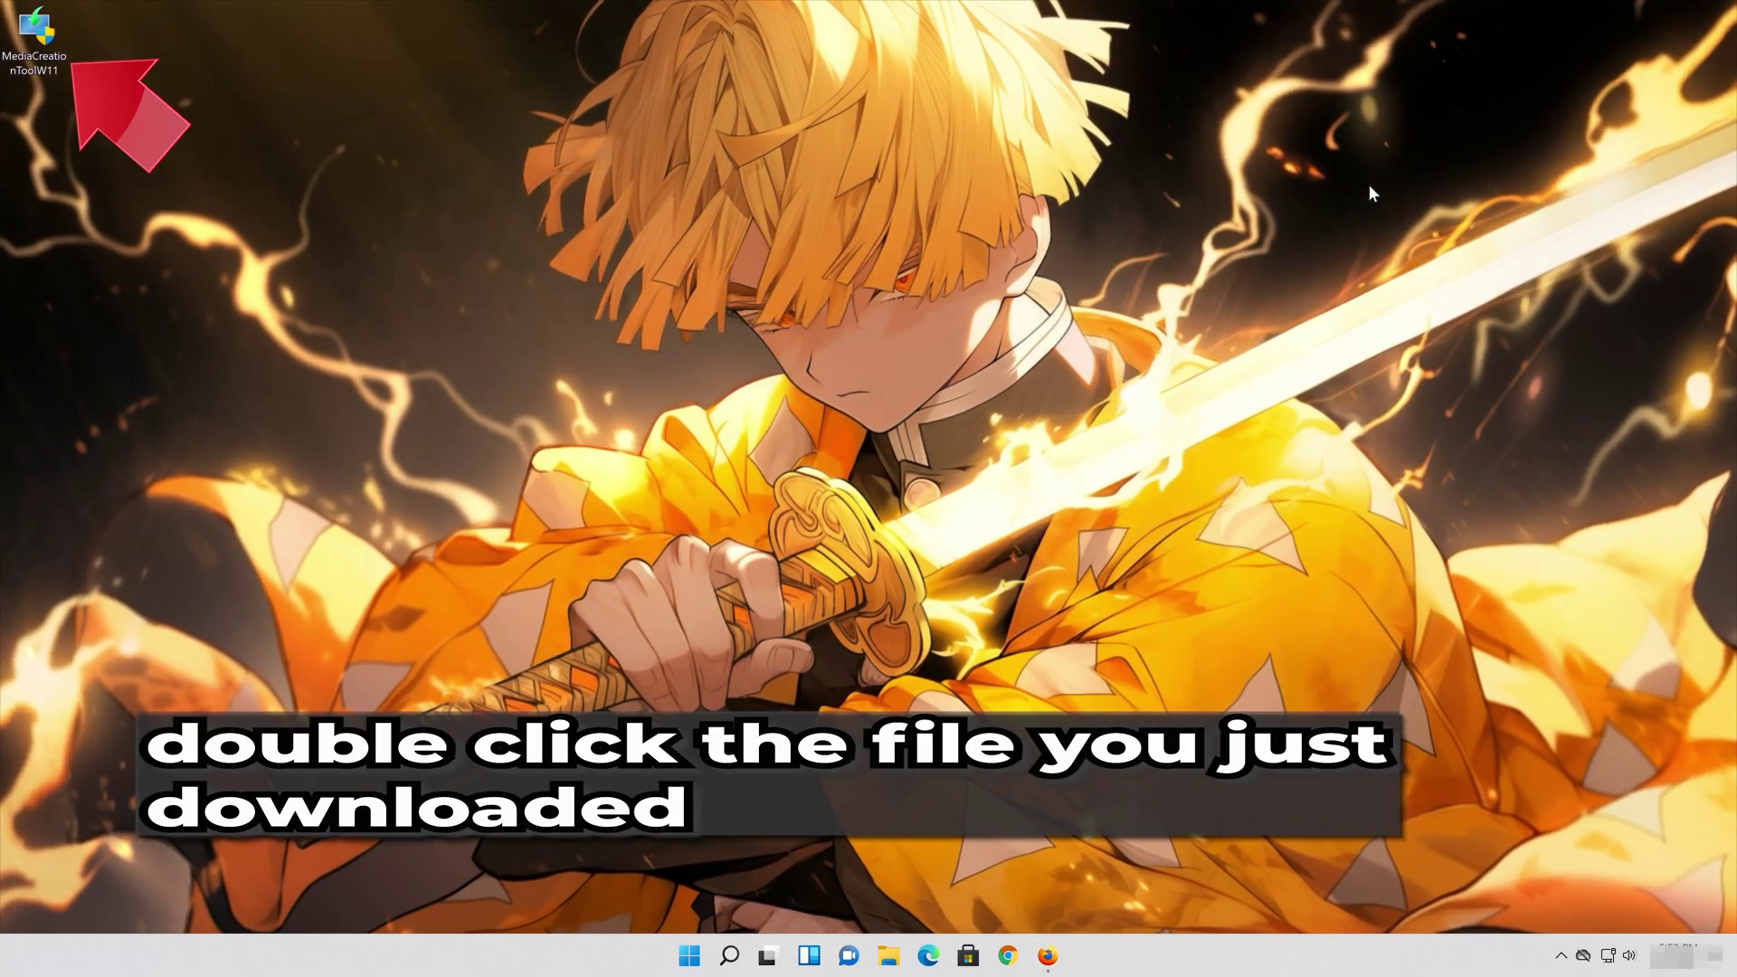
- Run MediaCreationToolW11 from the desktop, allow the changes to the device, and accept the license terms
double_click(45, 53)
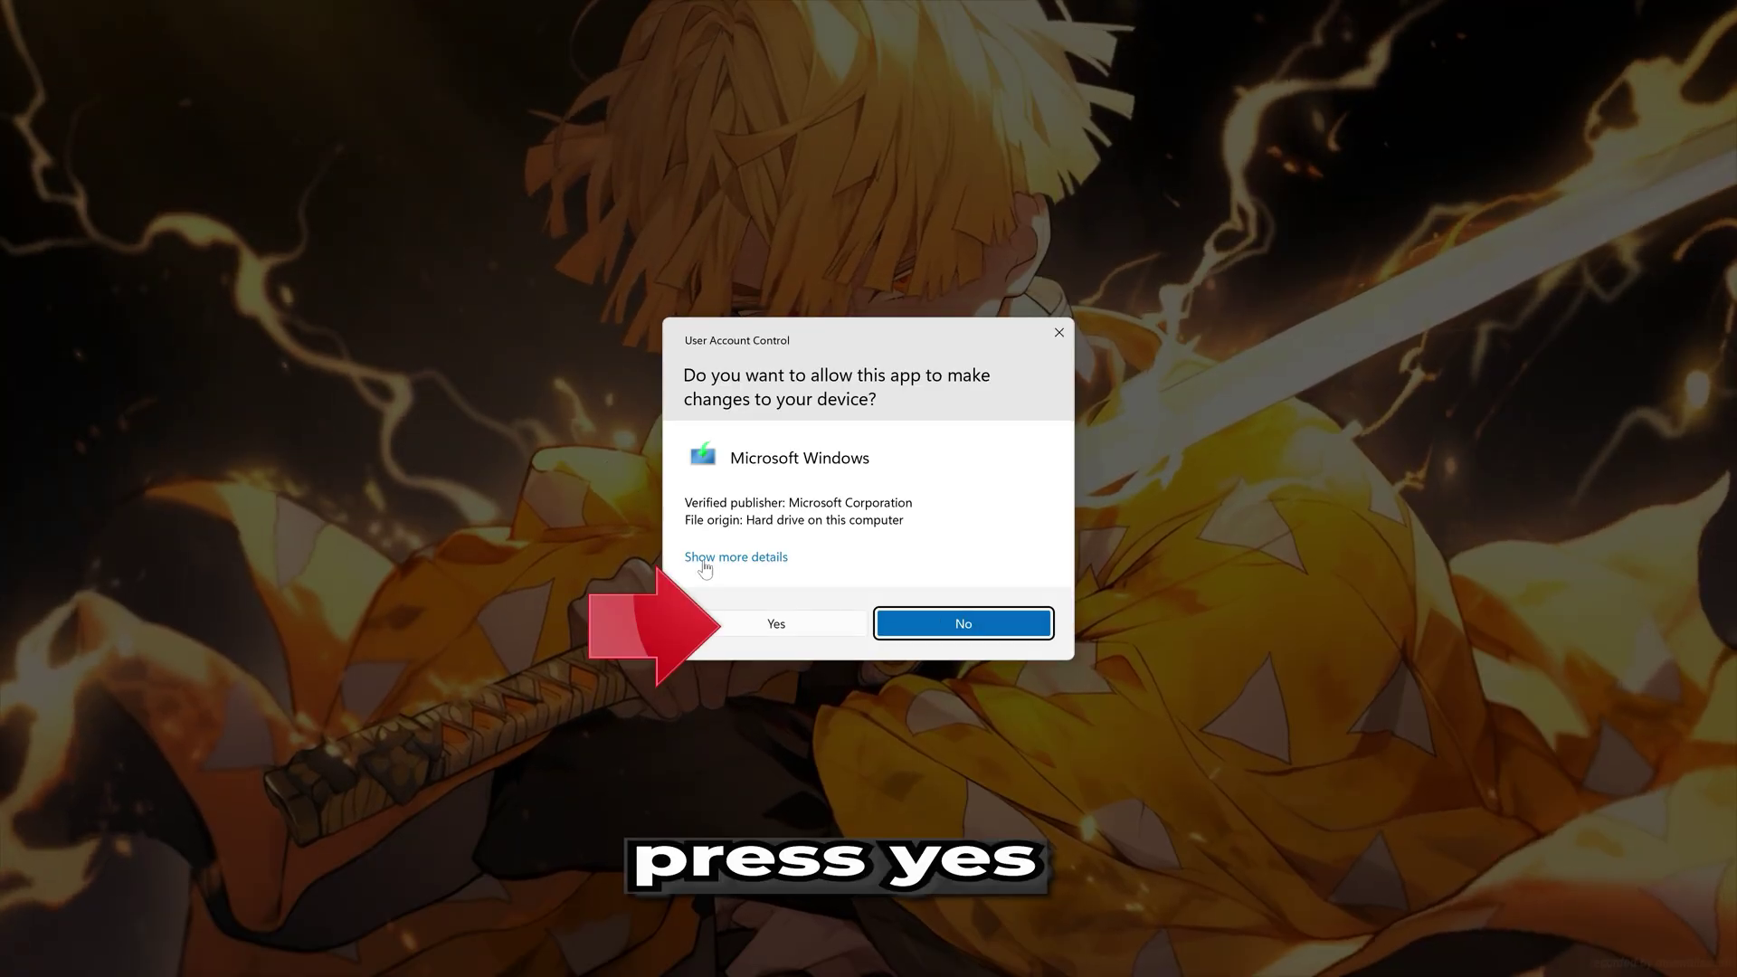
left_click(772, 622)
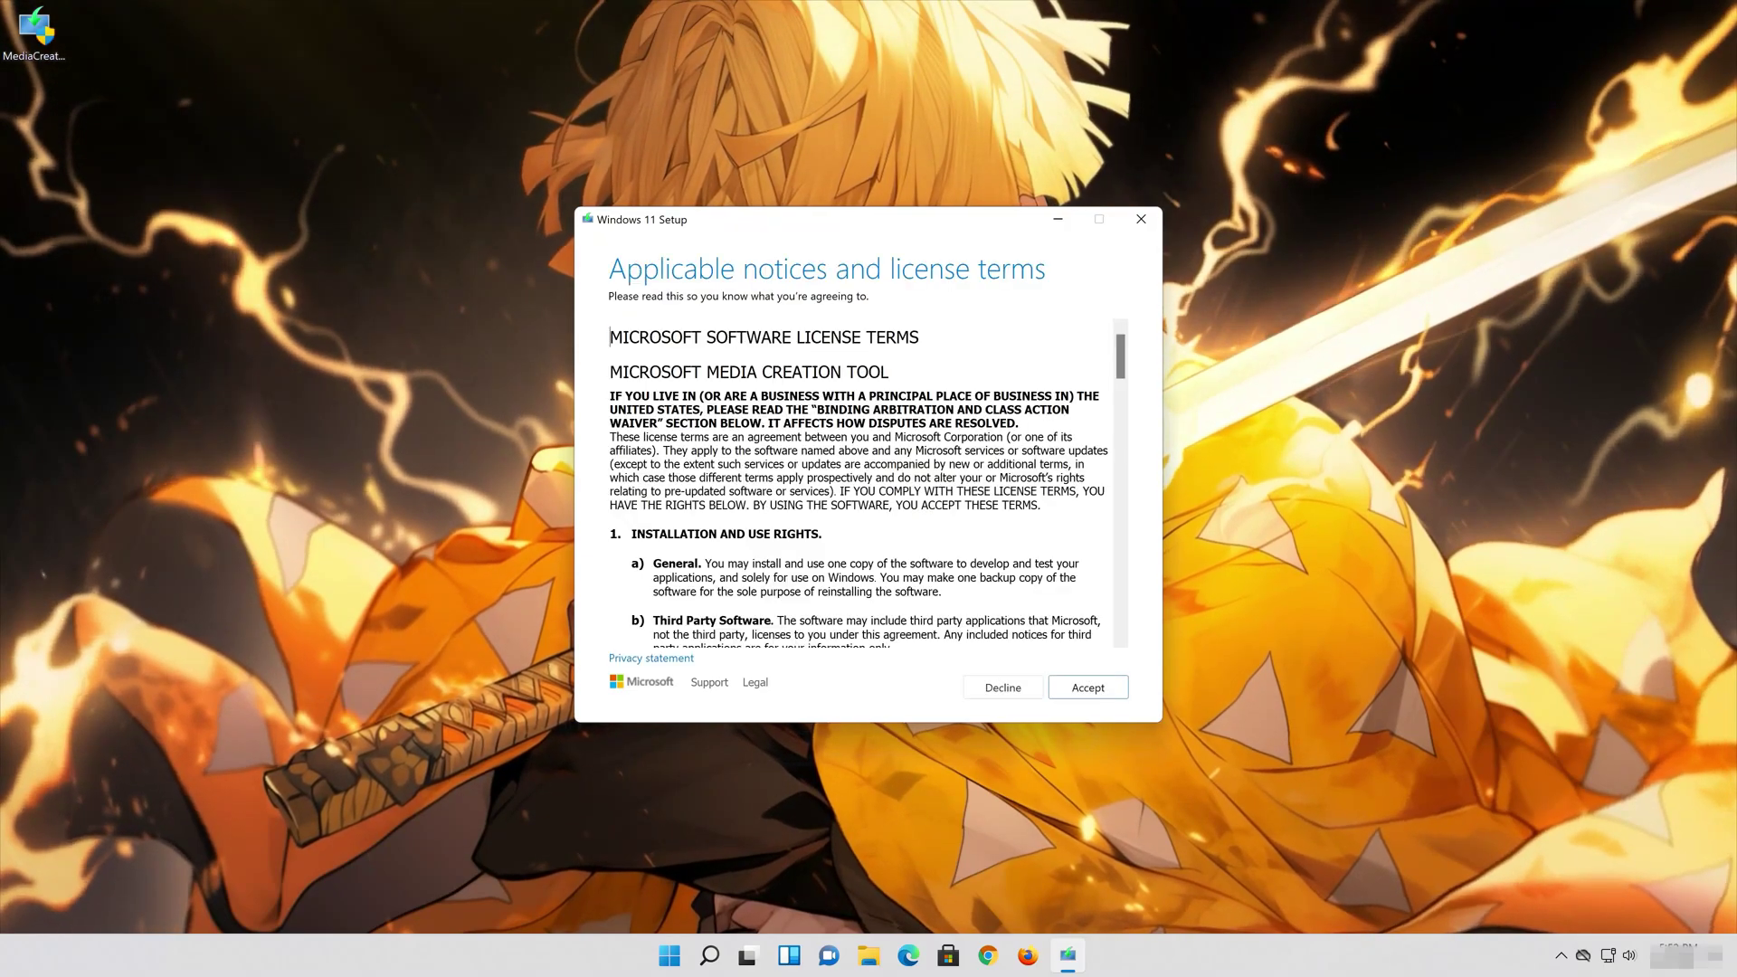
left_click(1106, 697)
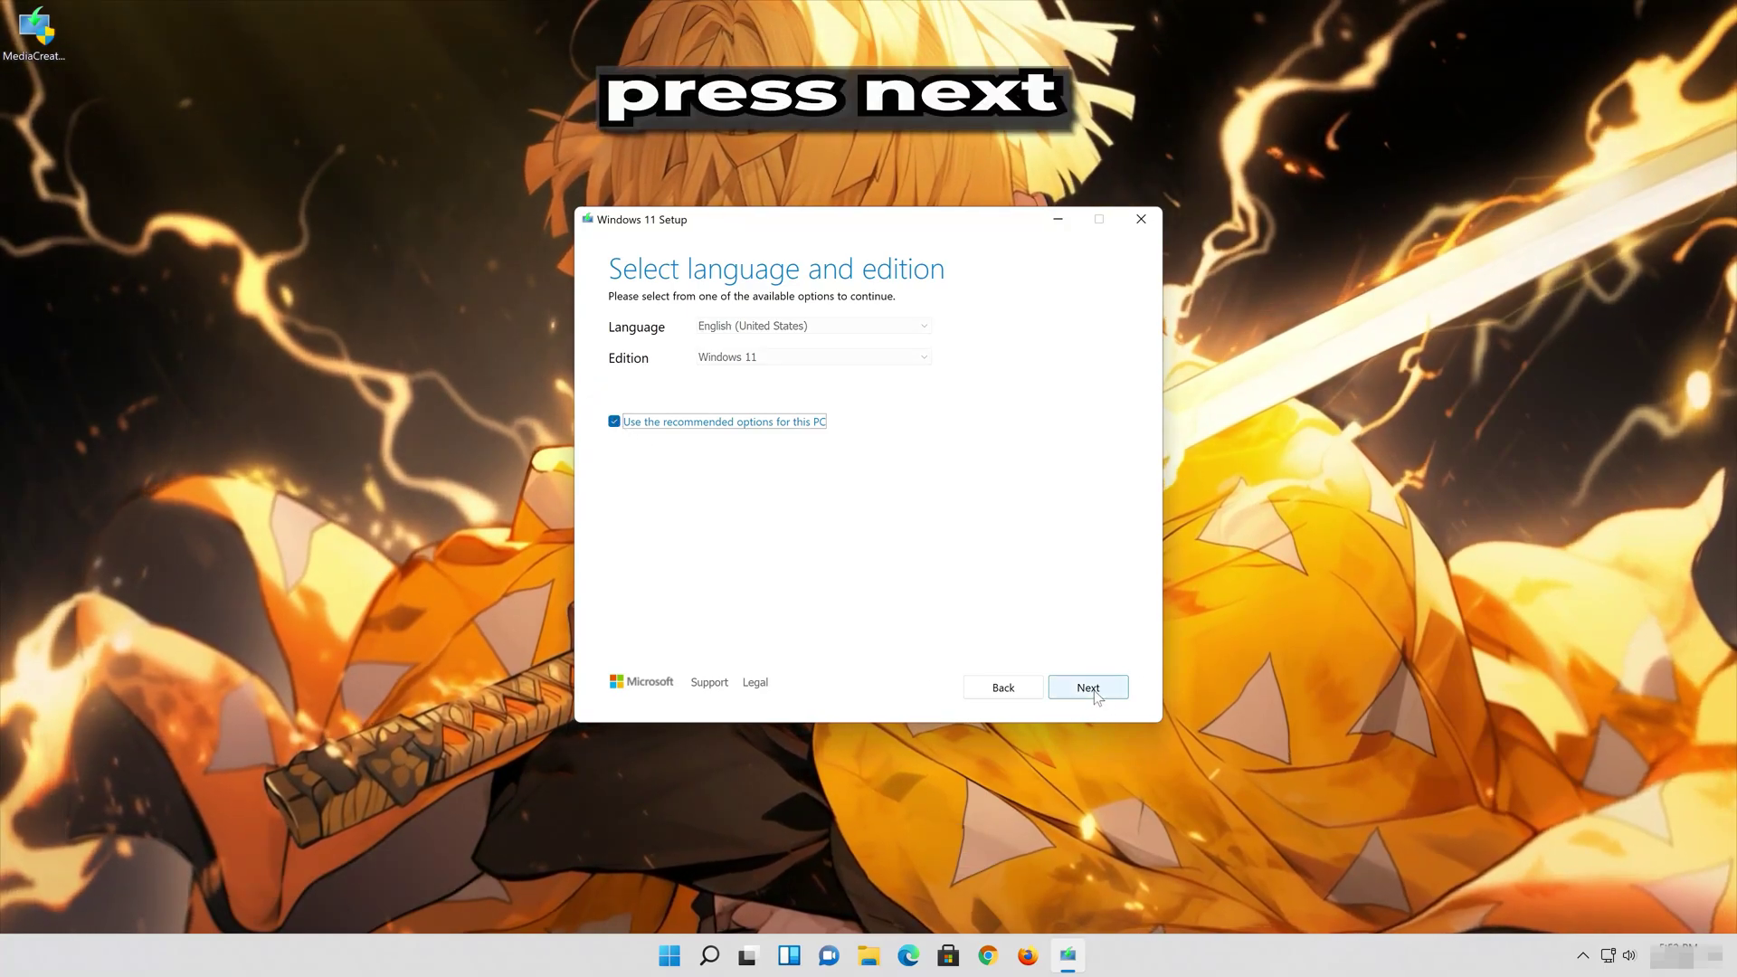
- Create an ISO file with the recommended language and edition, saved to the Desktop as Windows 11, and finish the media creation
left_click(1095, 691)
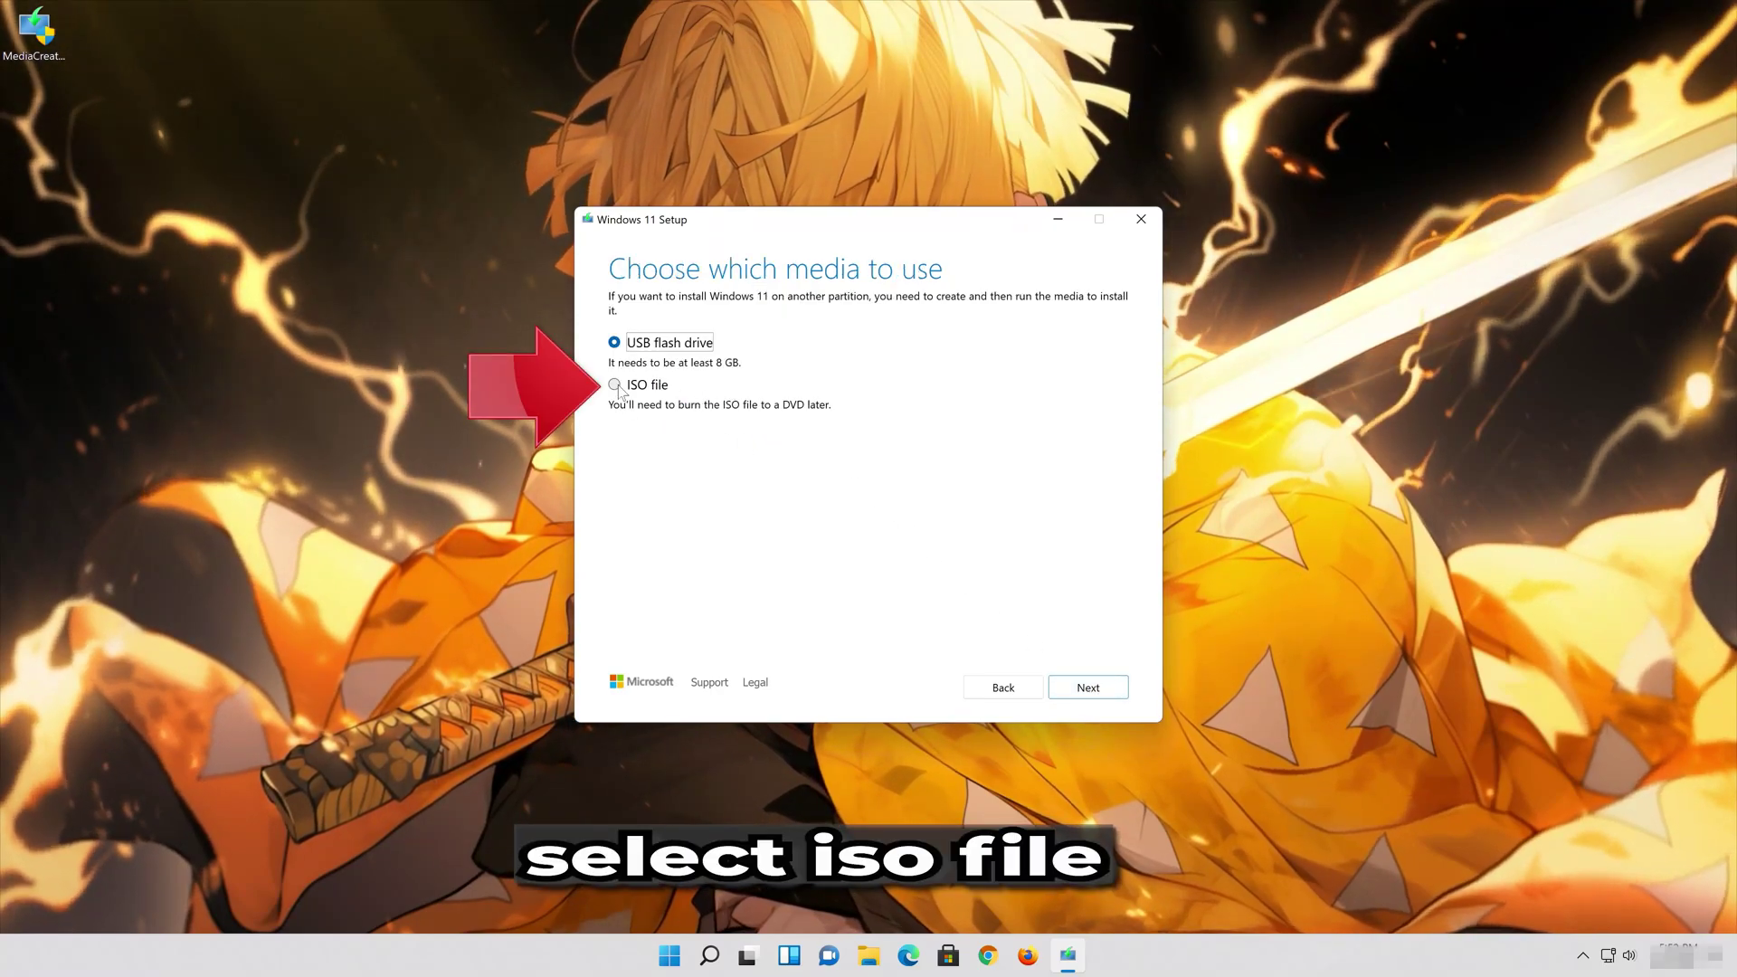
left_click(1095, 687)
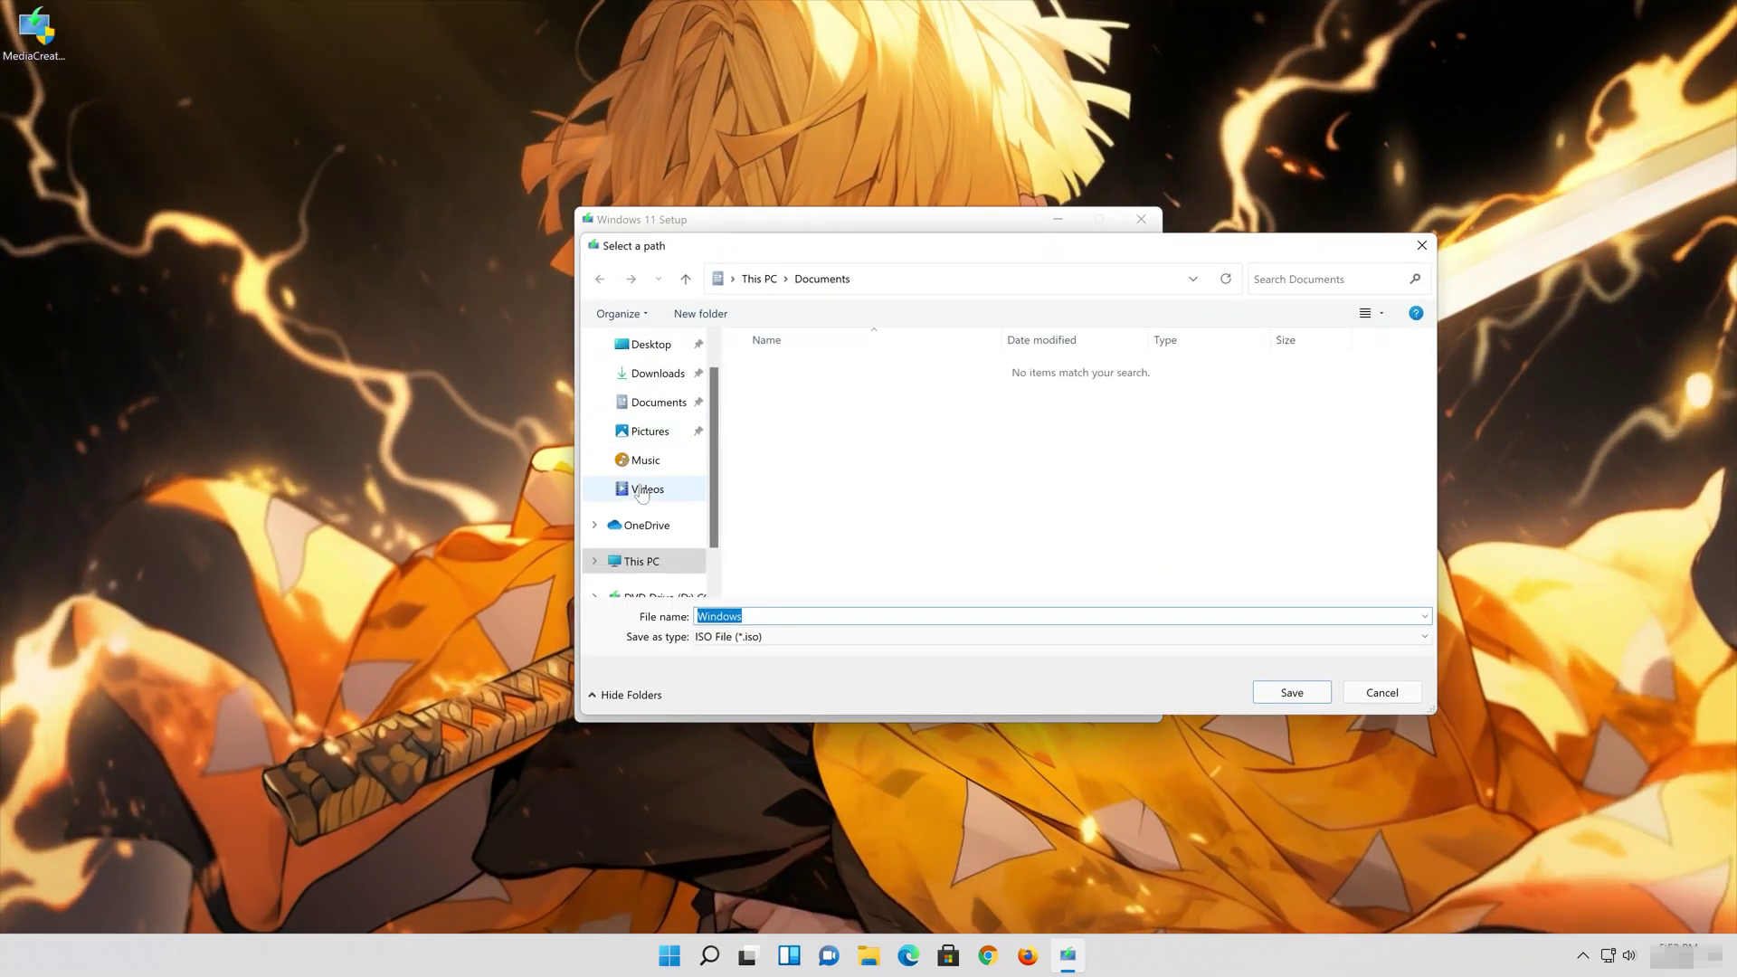
left_click(669, 349)
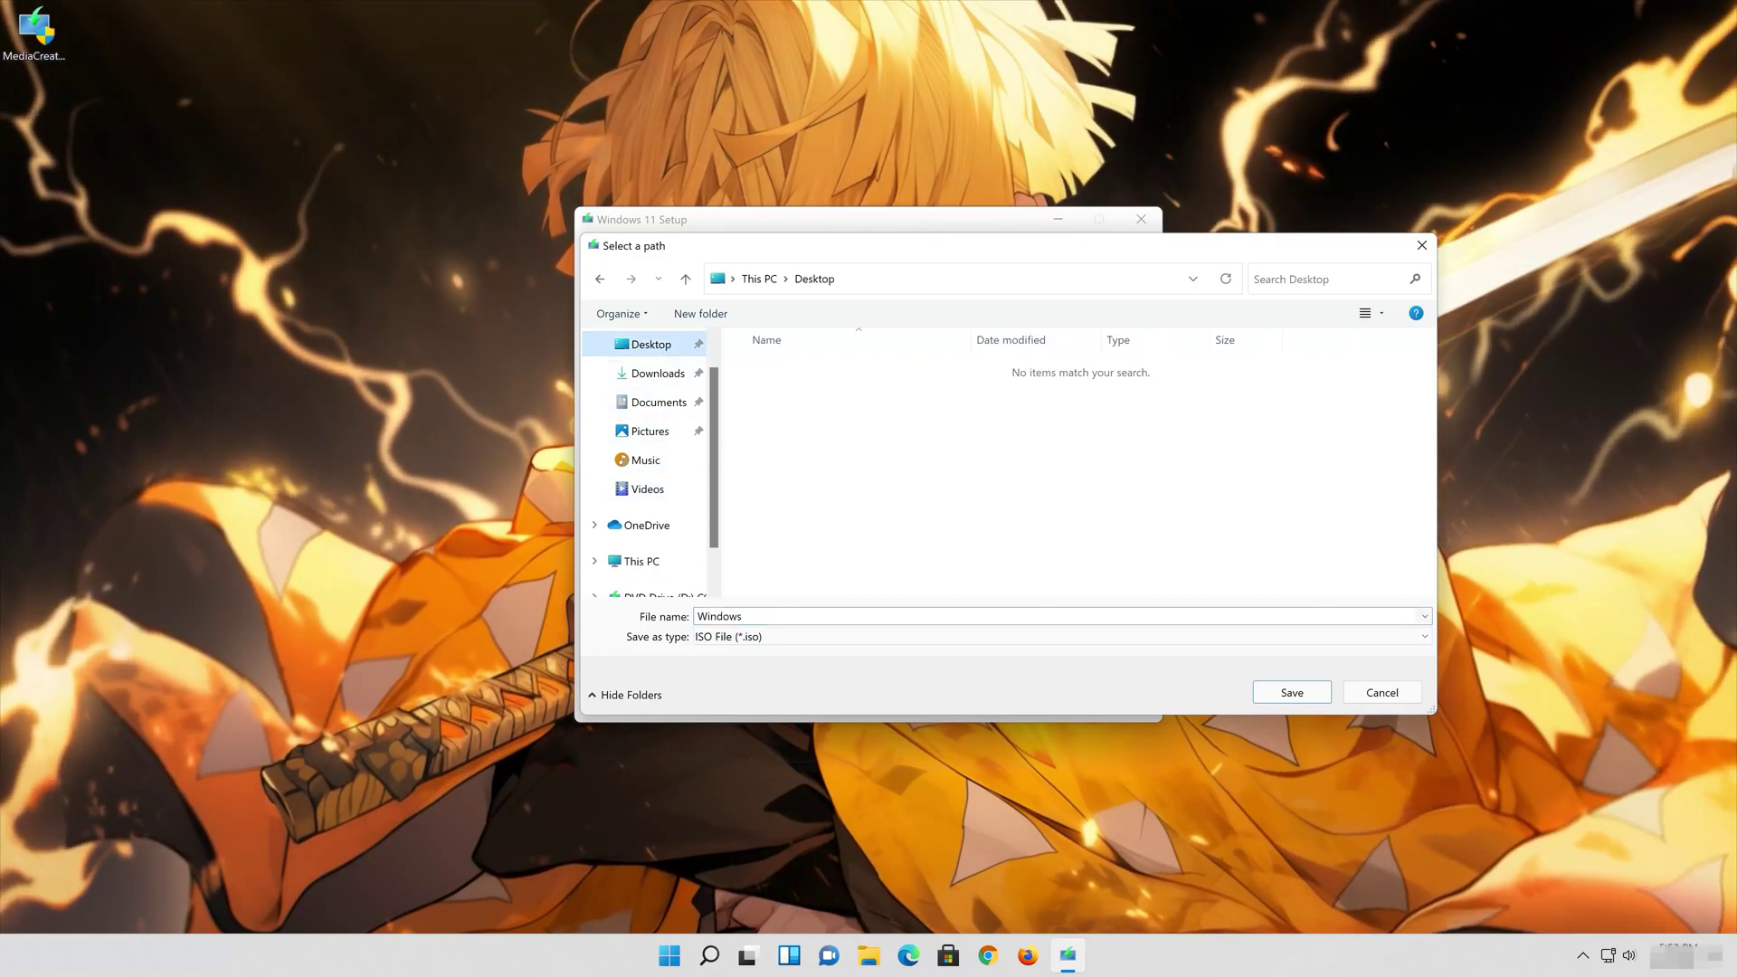
double_click(720, 617)
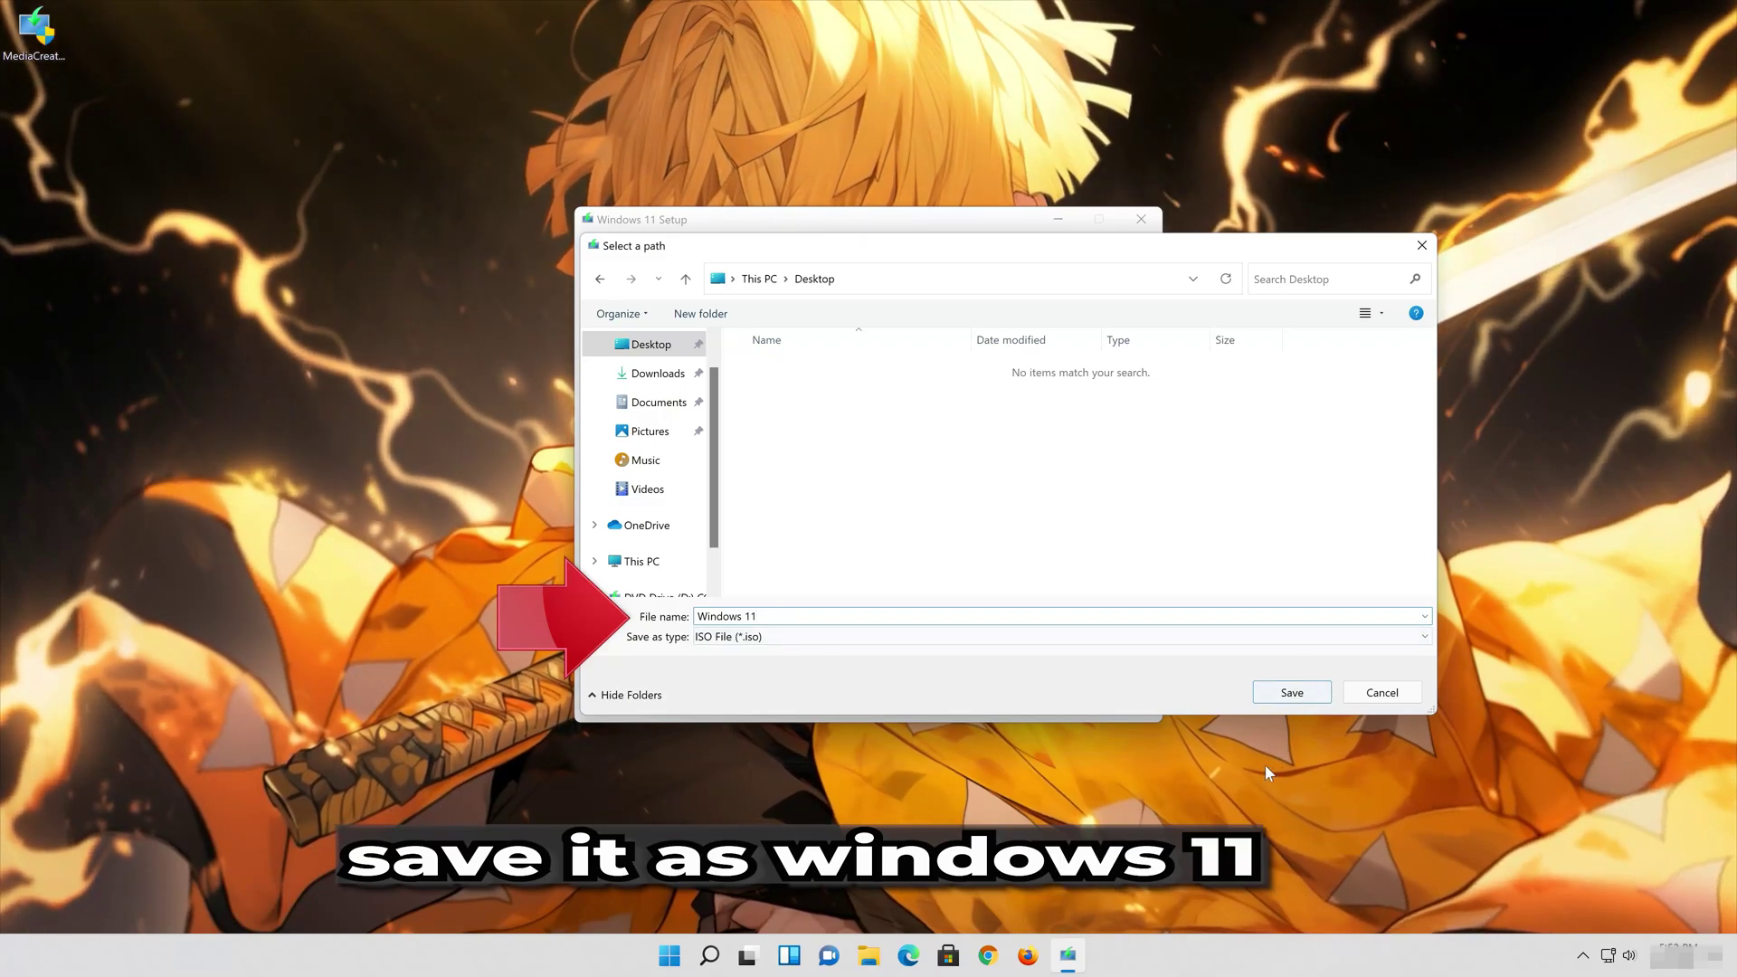
left_click(1307, 696)
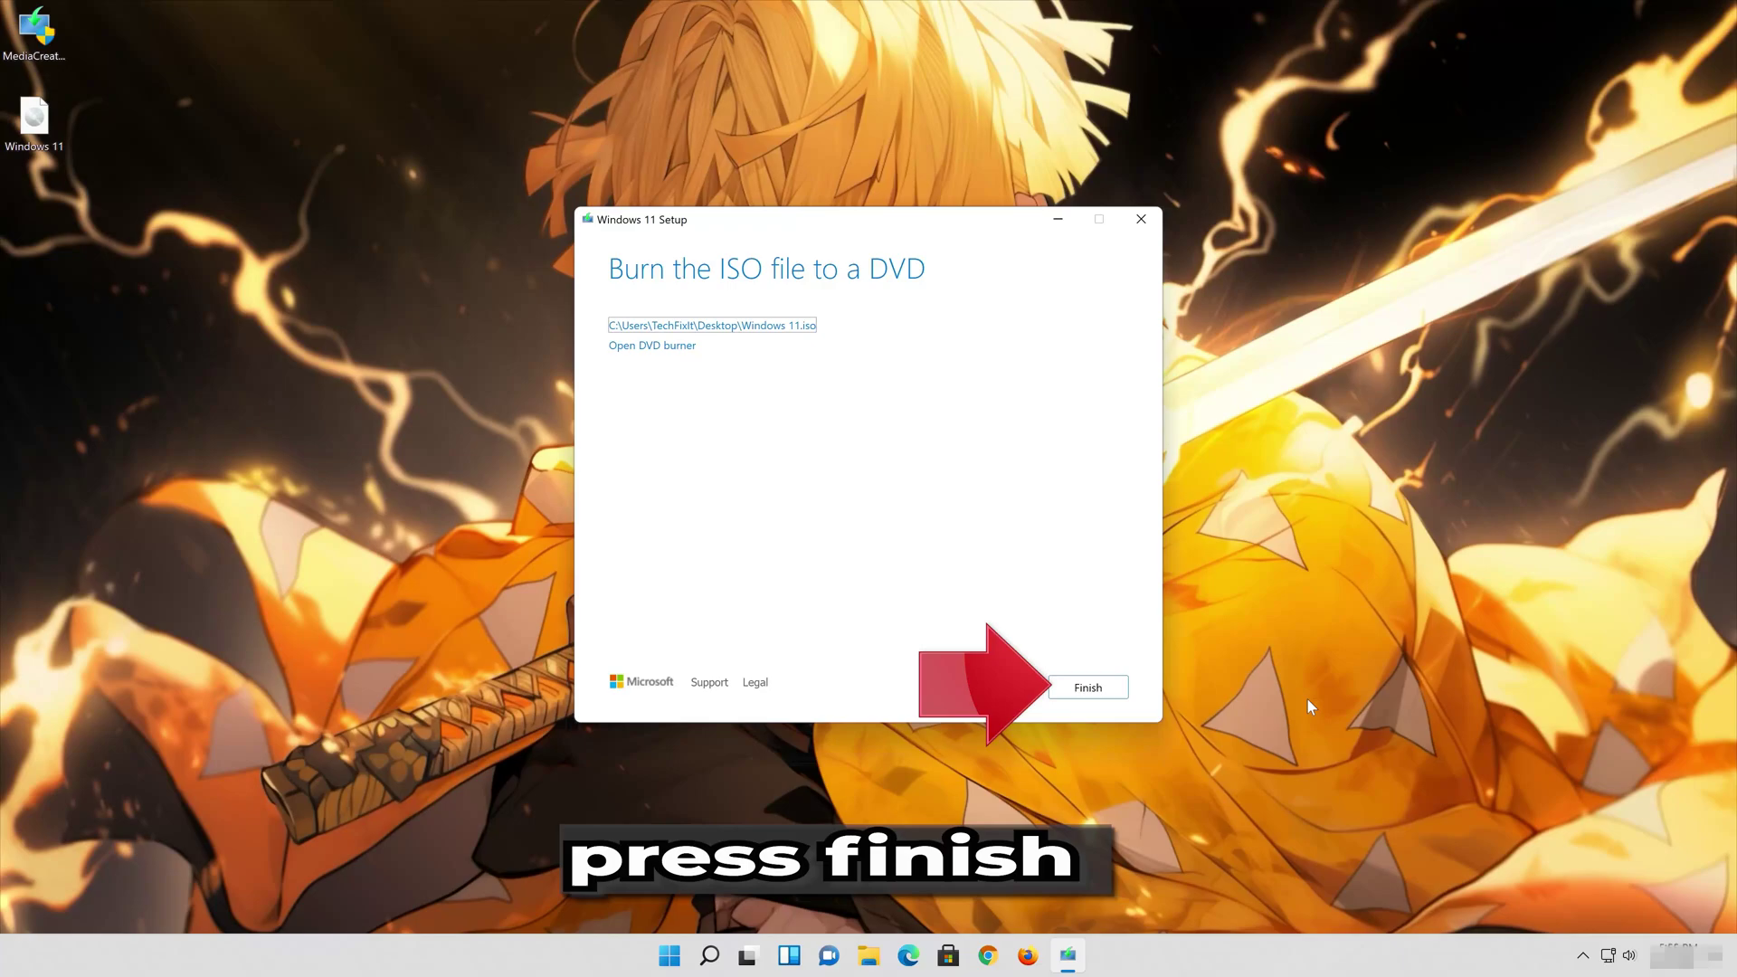
left_click(1094, 693)
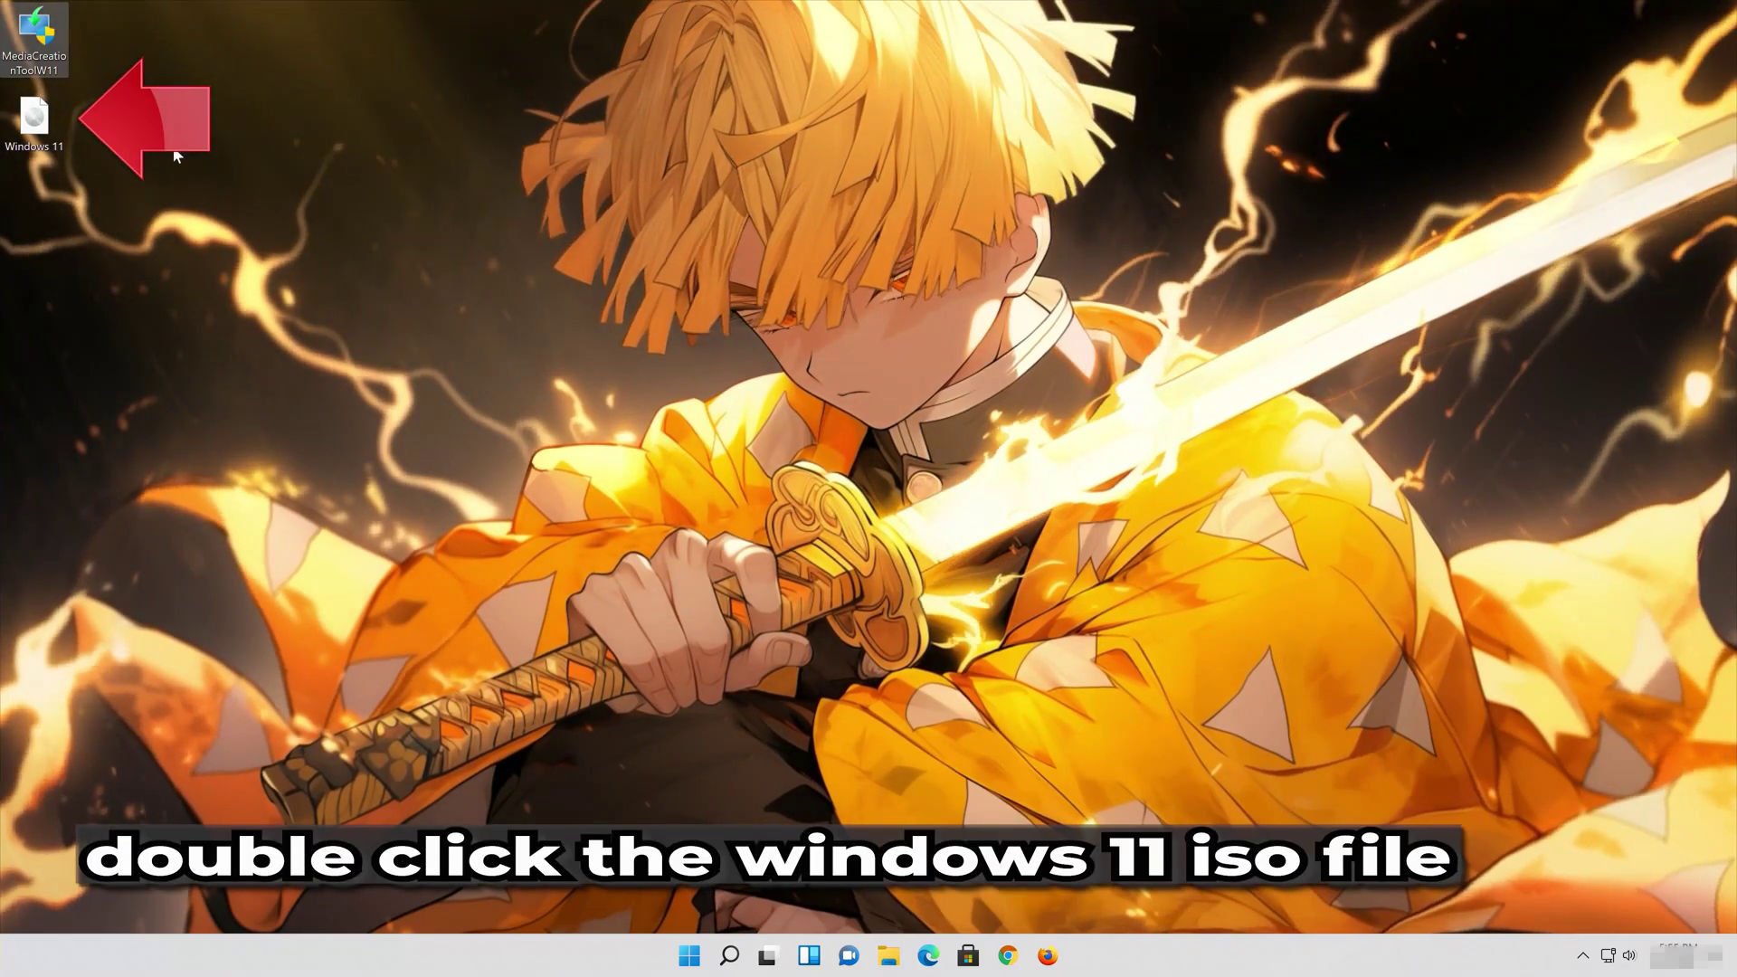
- Run the setup application from the Windows 11 ISO on the desktop, allow the changes, and accept the license terms
double_click(36, 117)
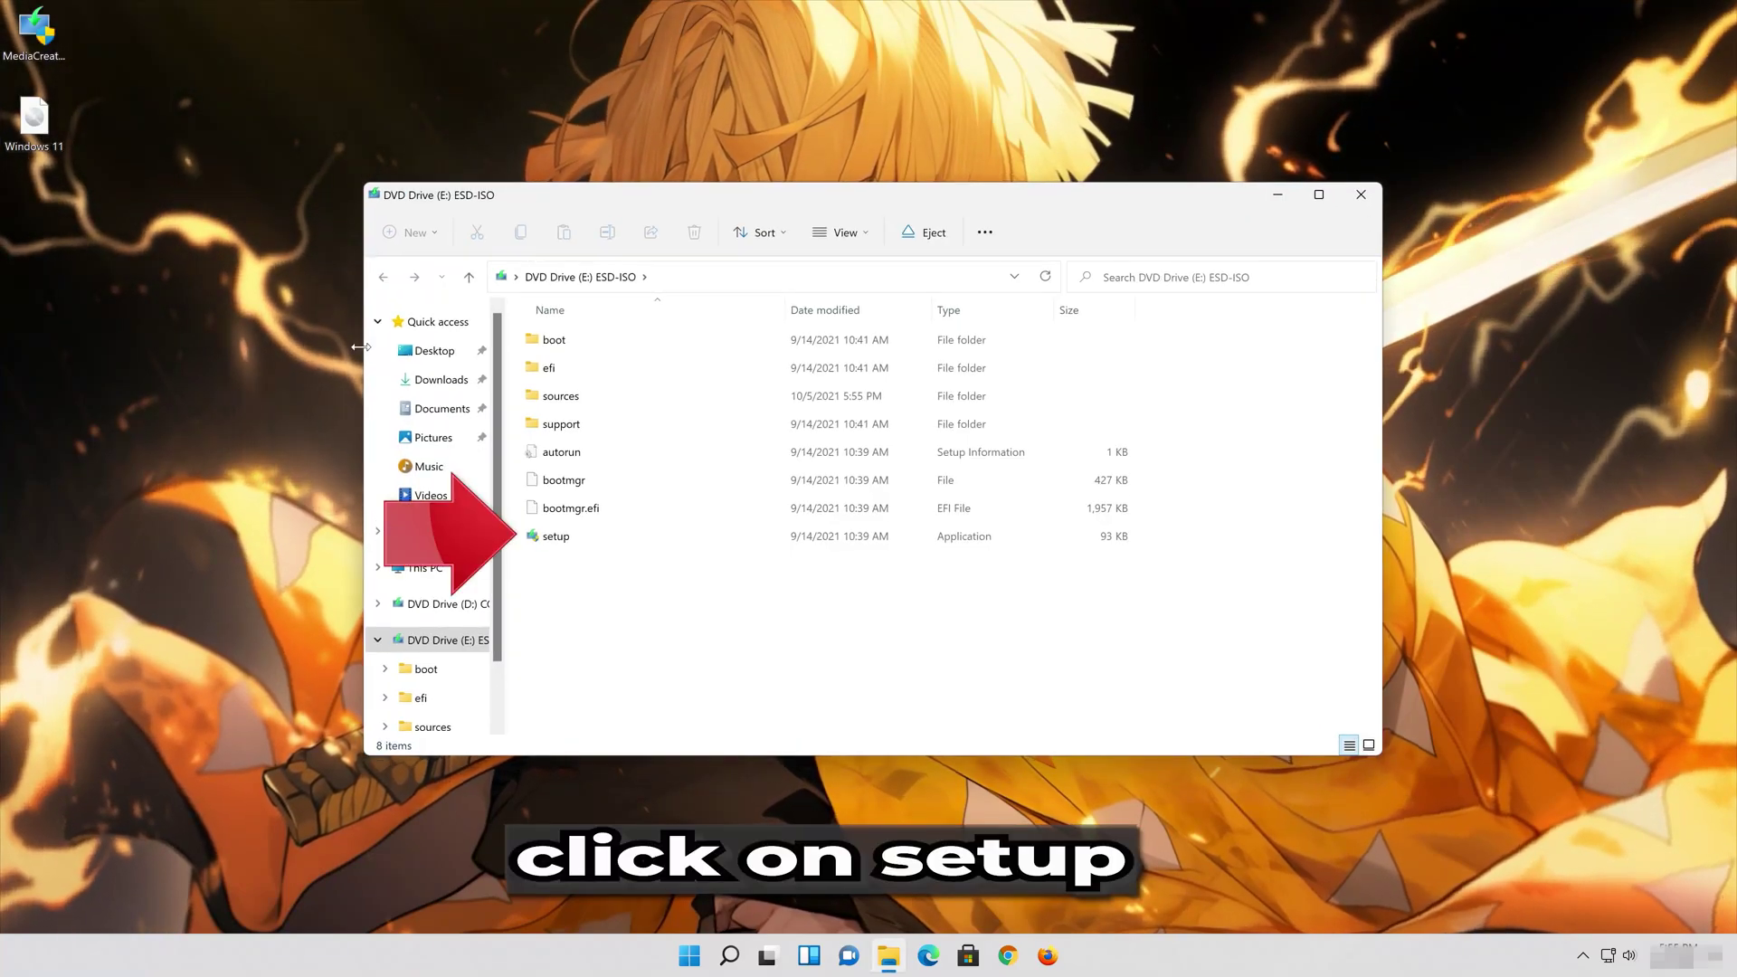
left_click(606, 532)
double_click(605, 534)
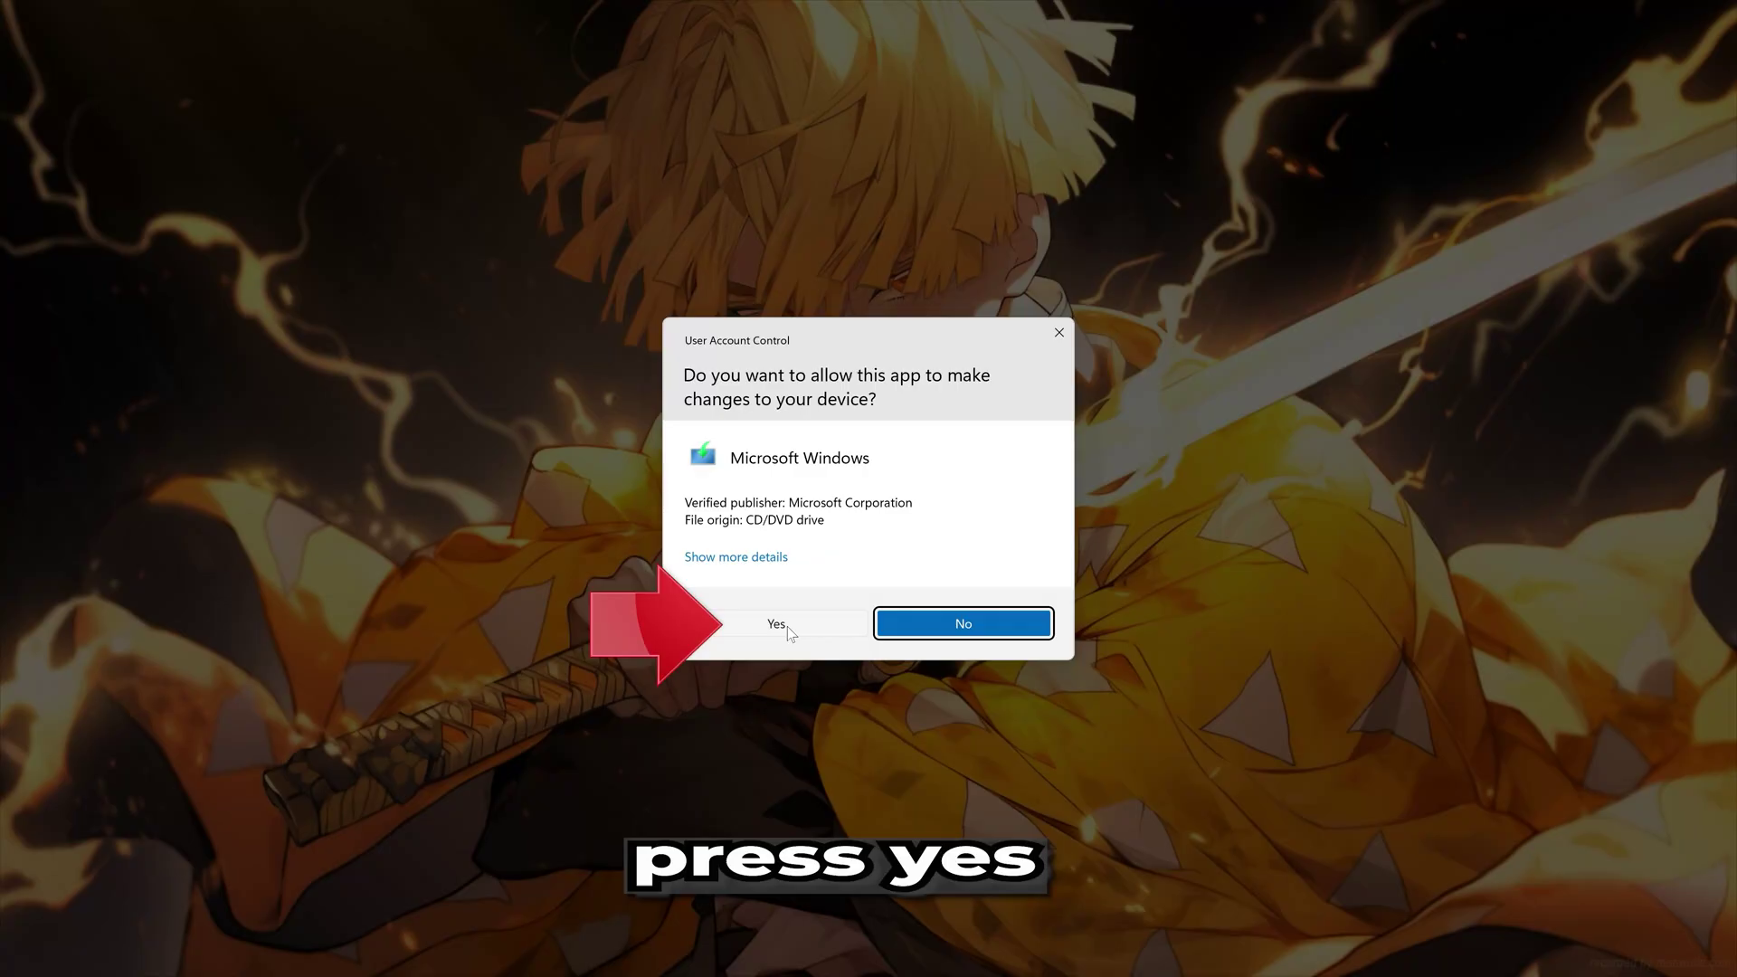
left_click(777, 624)
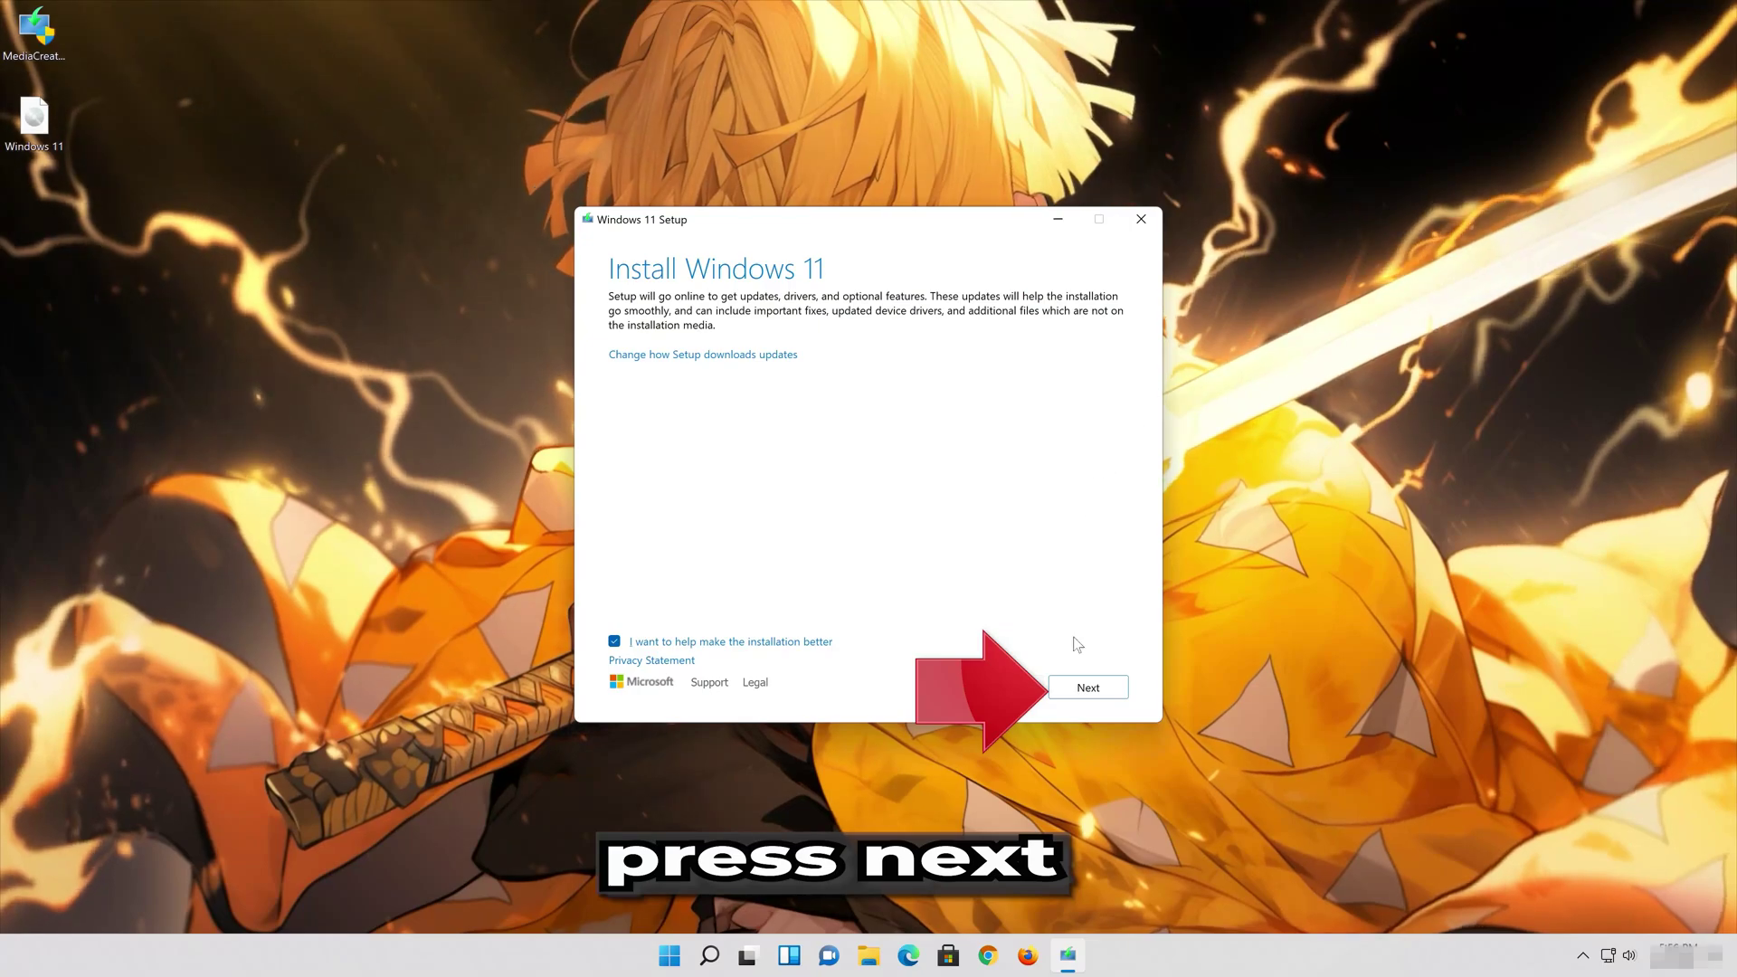
left_click(1099, 693)
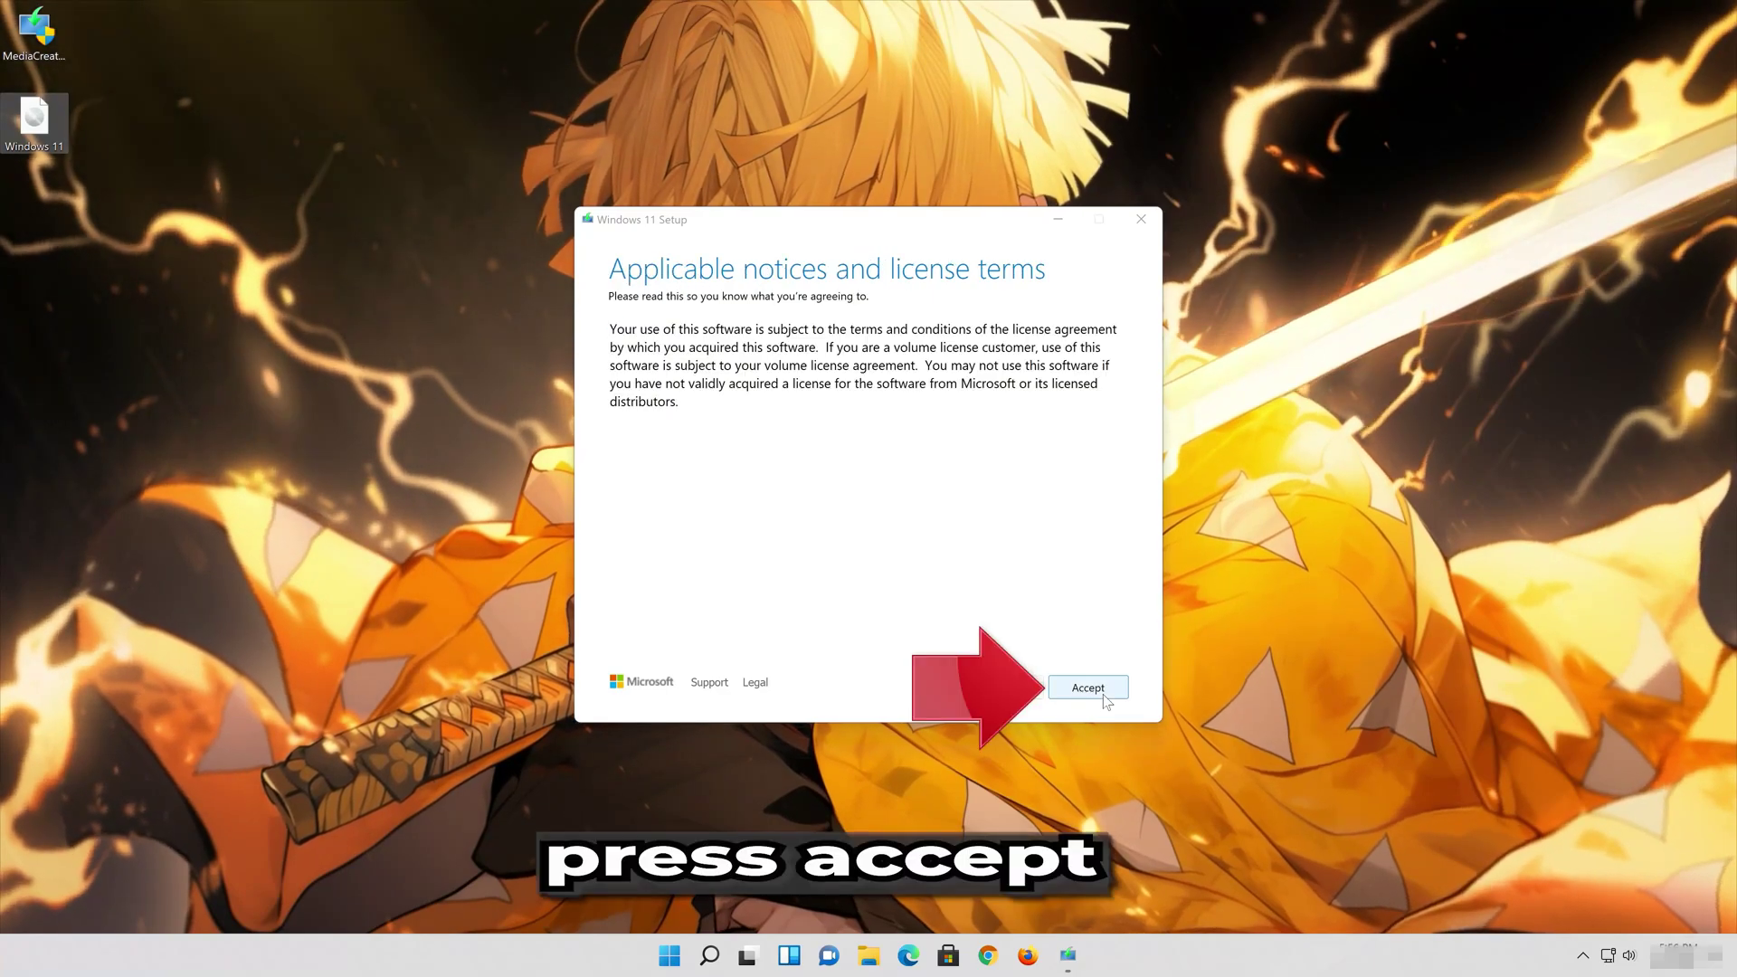
left_click(1093, 690)
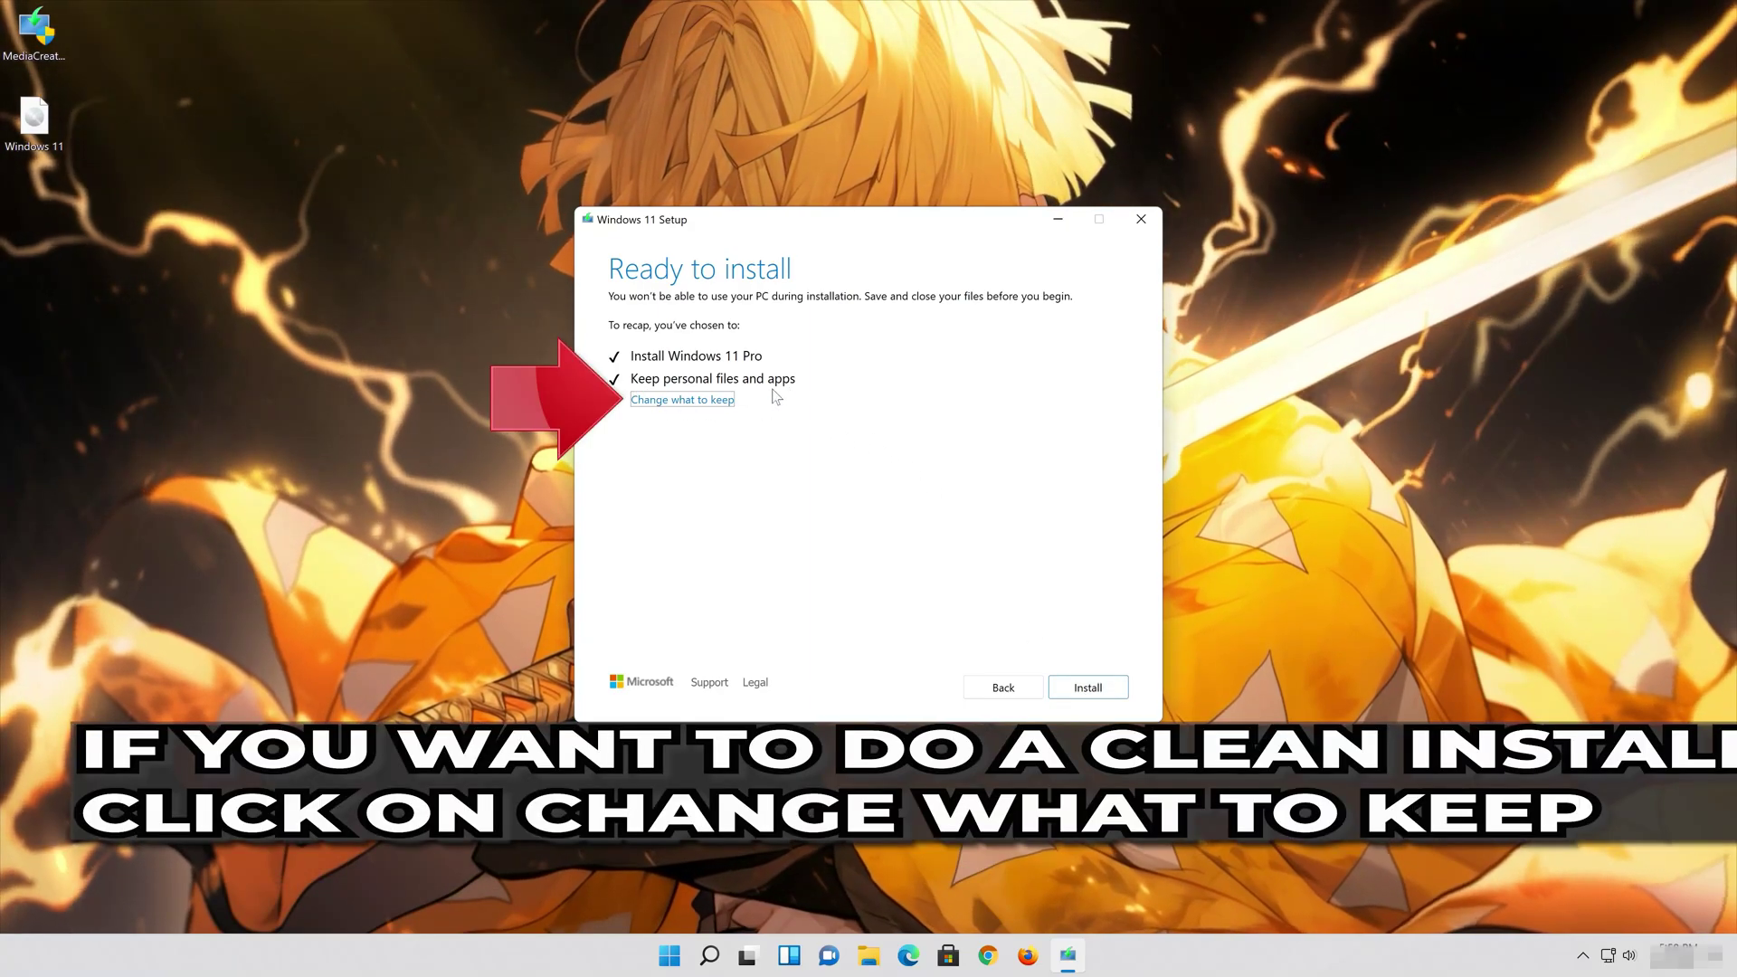
- Choose to keep personal files and apps, and start the Windows 11 Pro installation
left_click(712, 401)
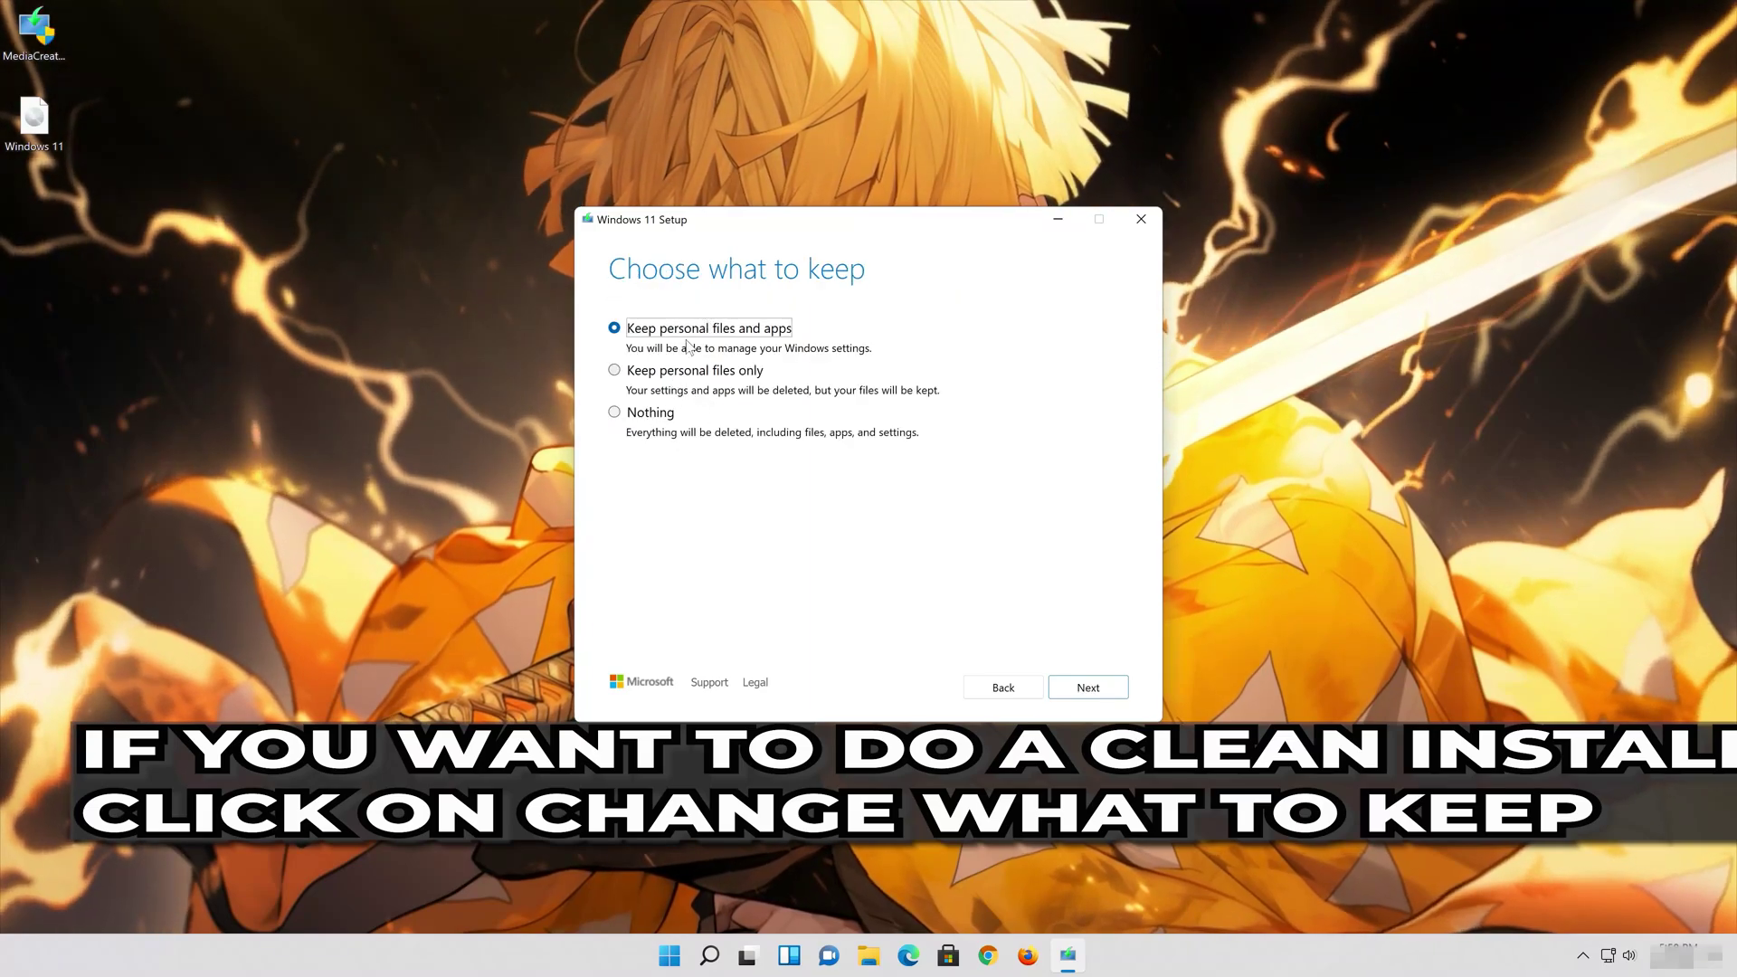
left_click(1096, 690)
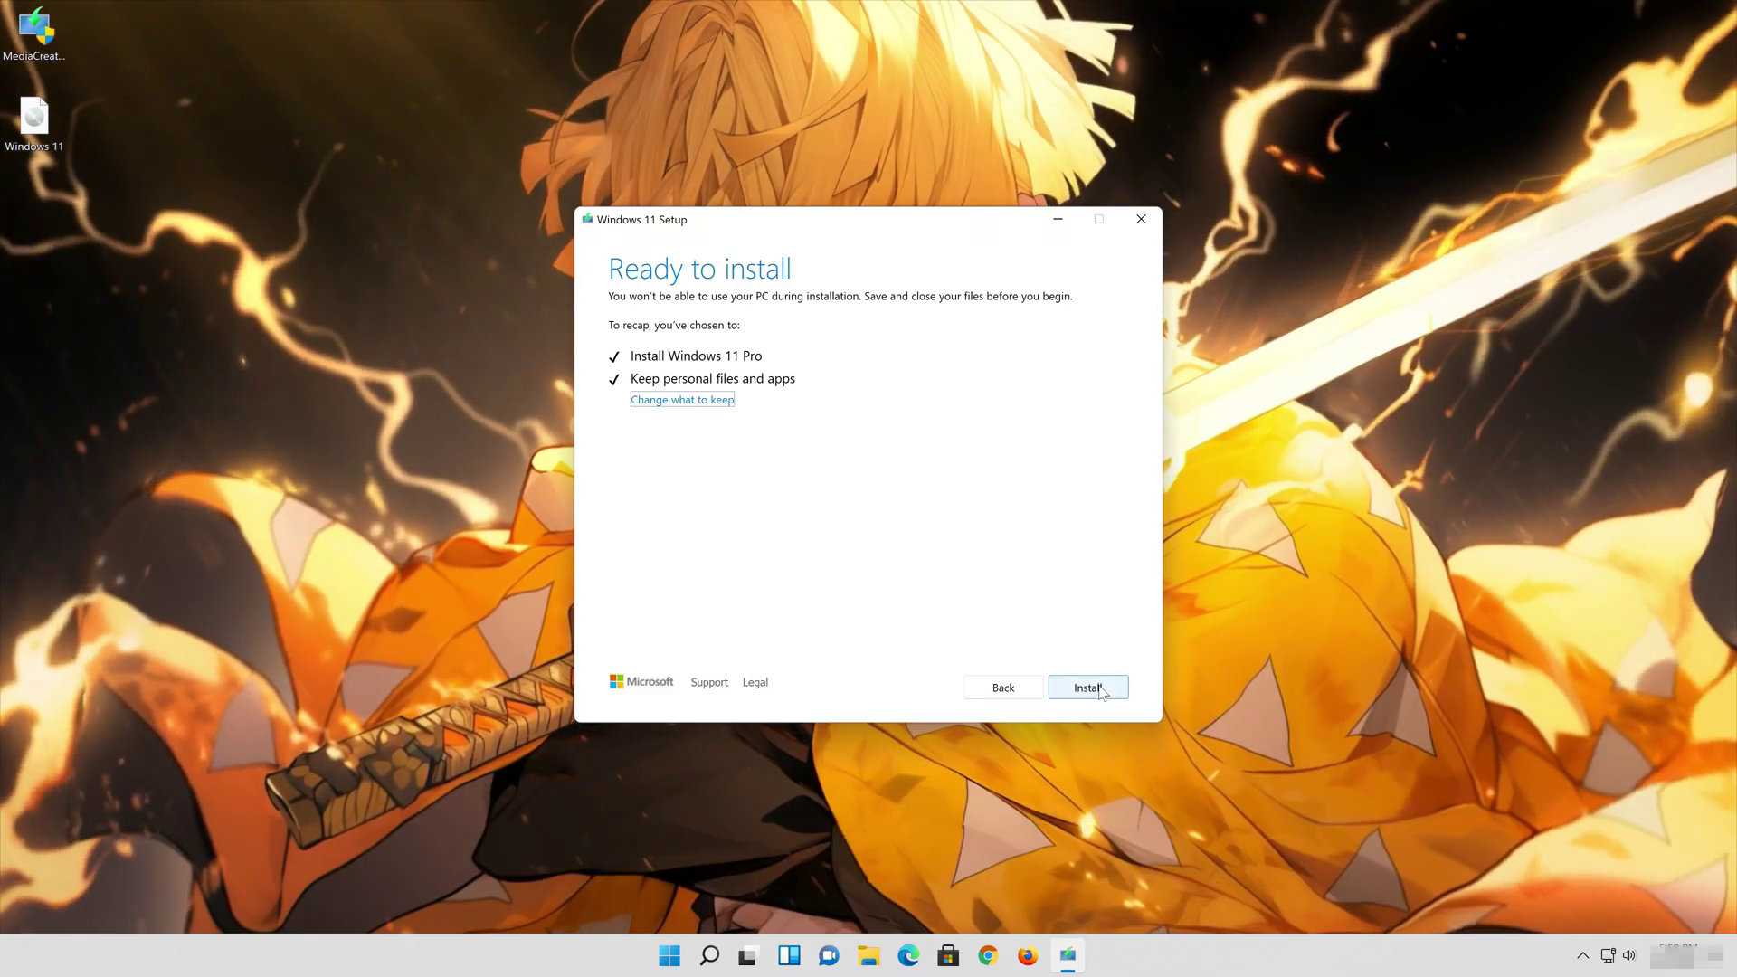
left_click(1089, 688)
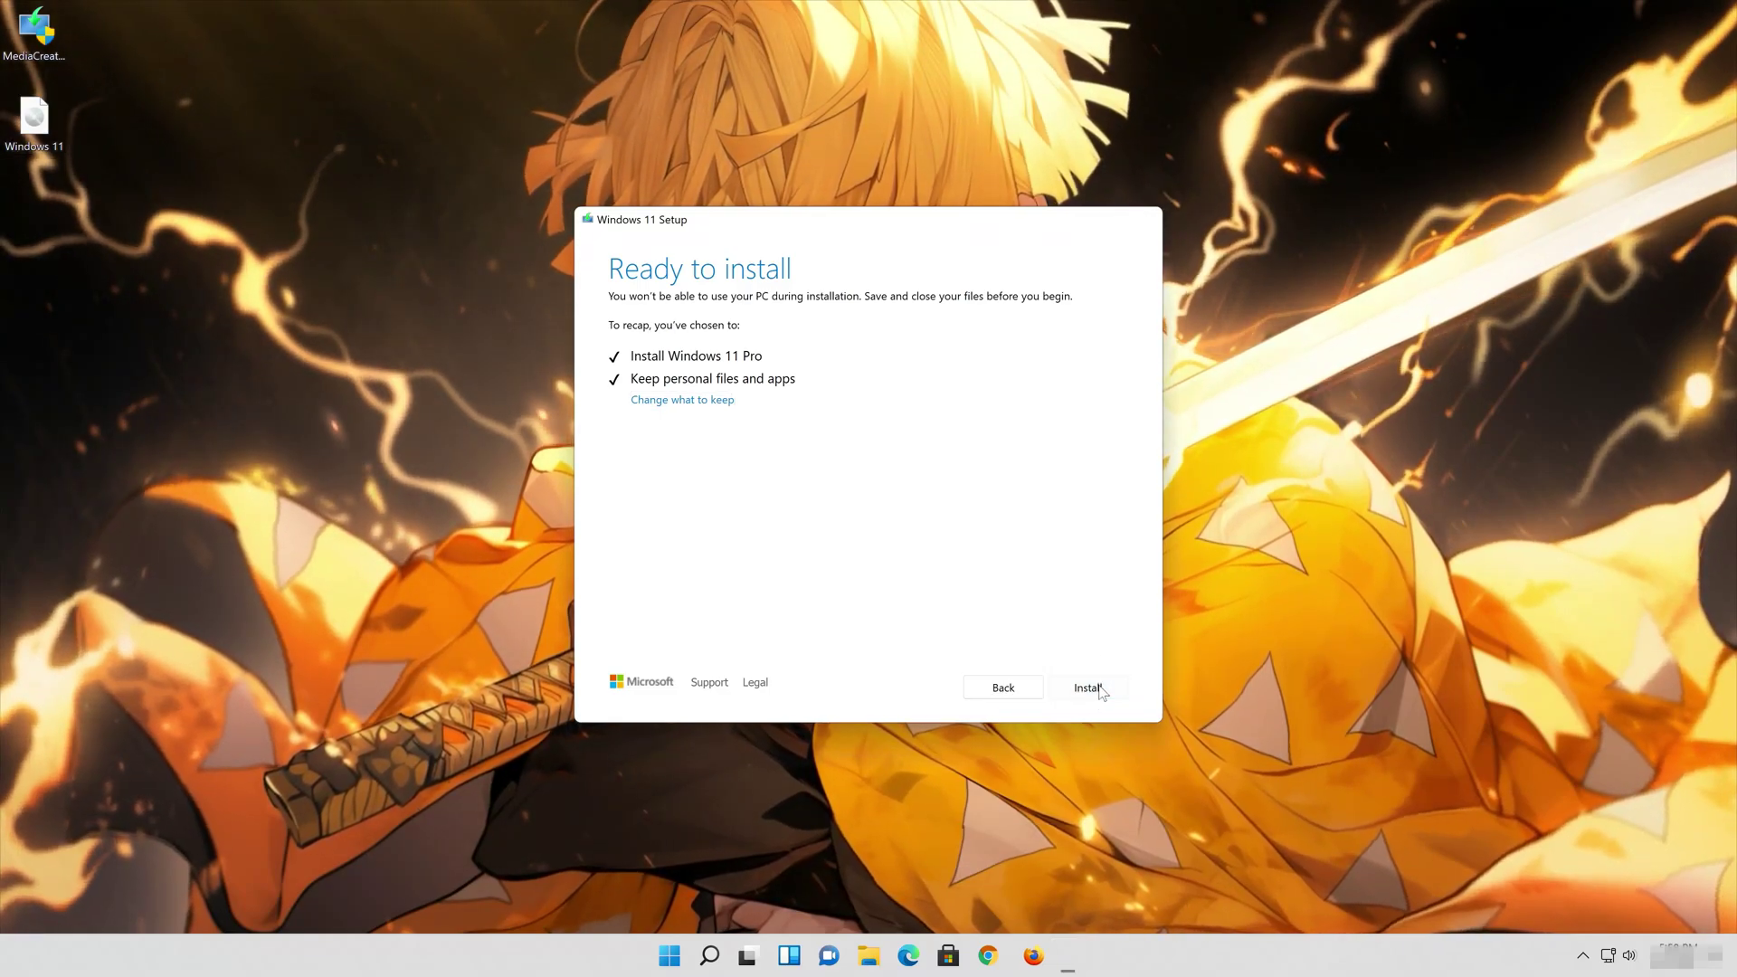